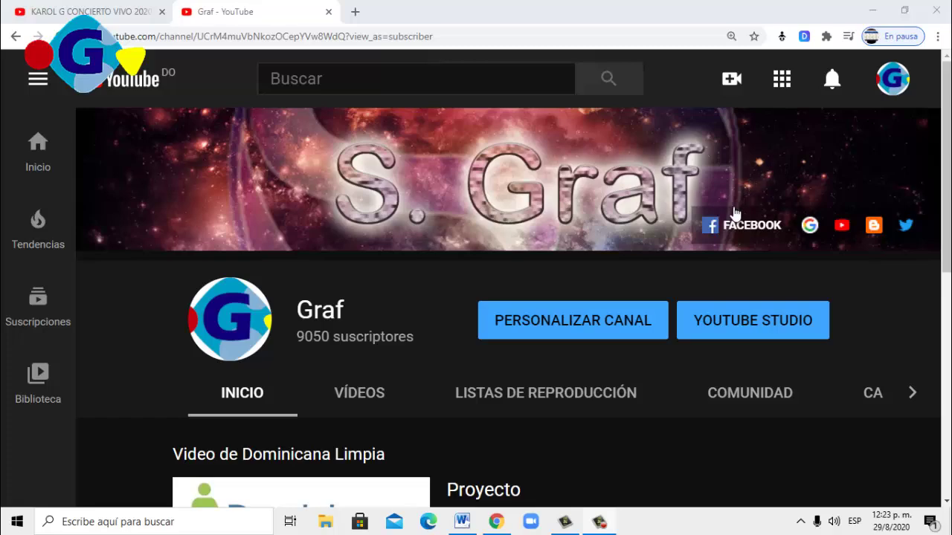
scroll(435, 282, down, 1)
scroll(434, 281, down, 5)
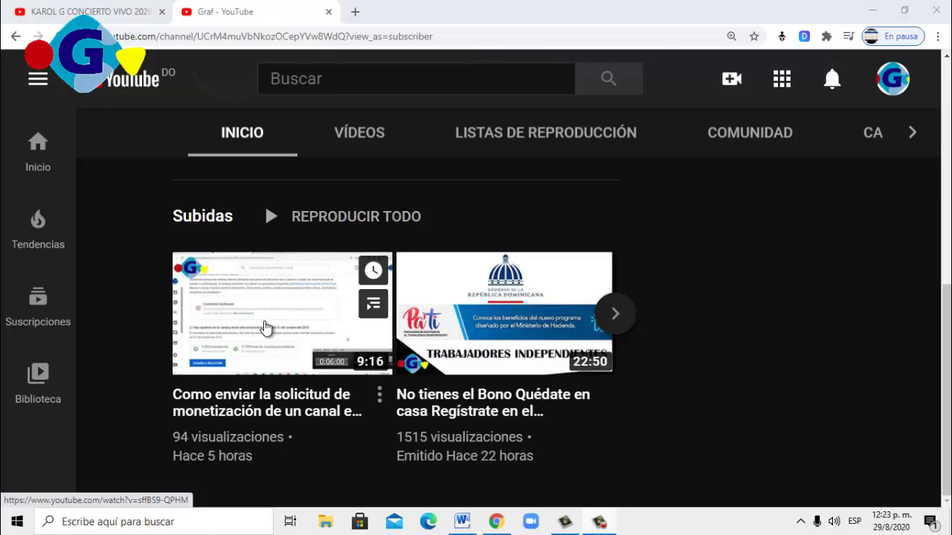
scroll(269, 328, up, 5)
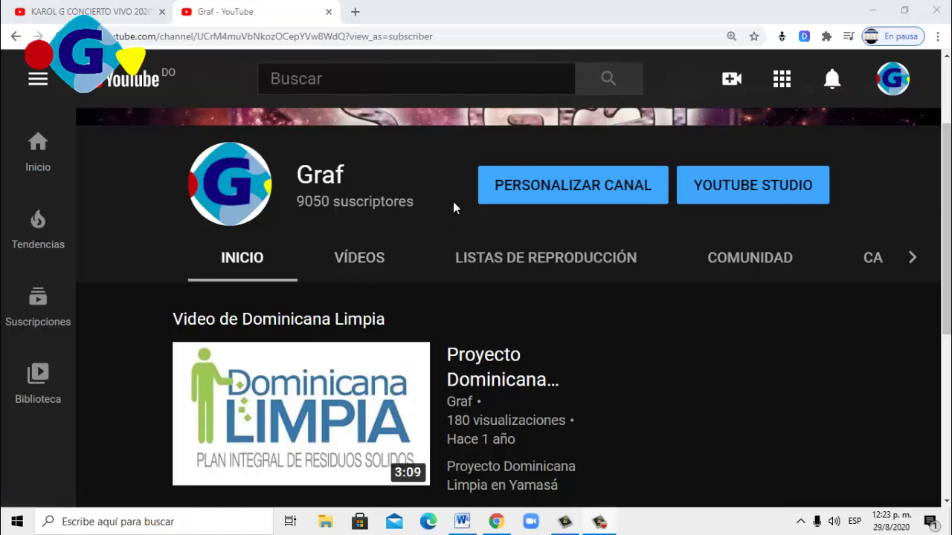
scroll(453, 202, up, 2)
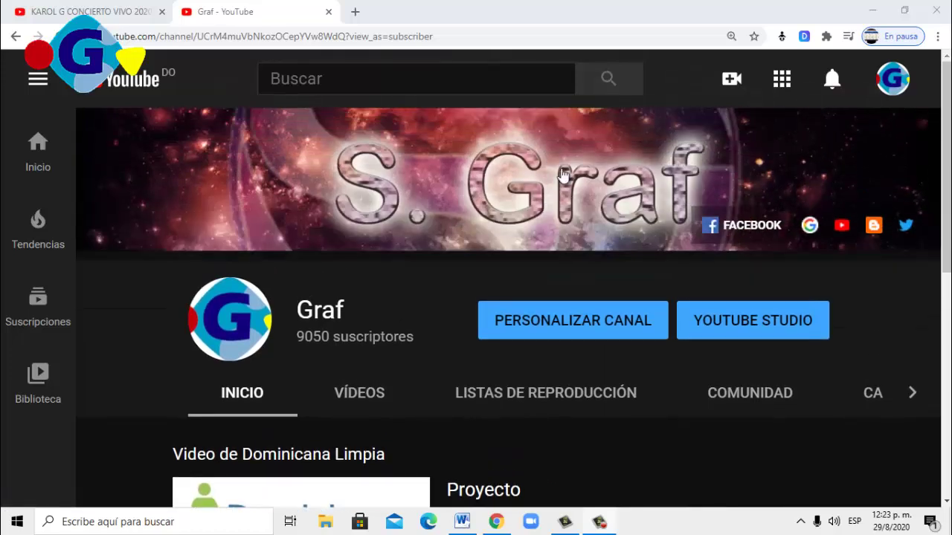
Launch Photoshop CS6 from the desktop in its es_MX language version.
click(882, 8)
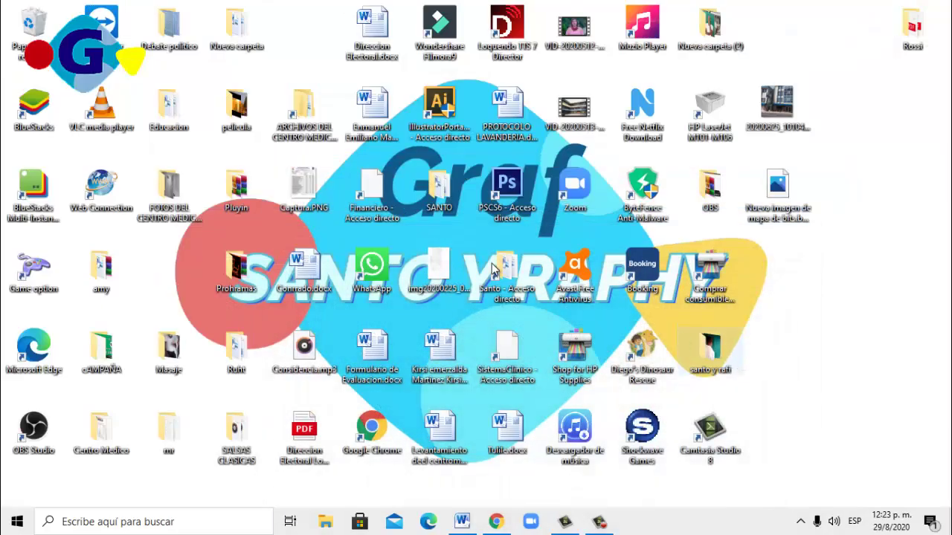
double_click(508, 192)
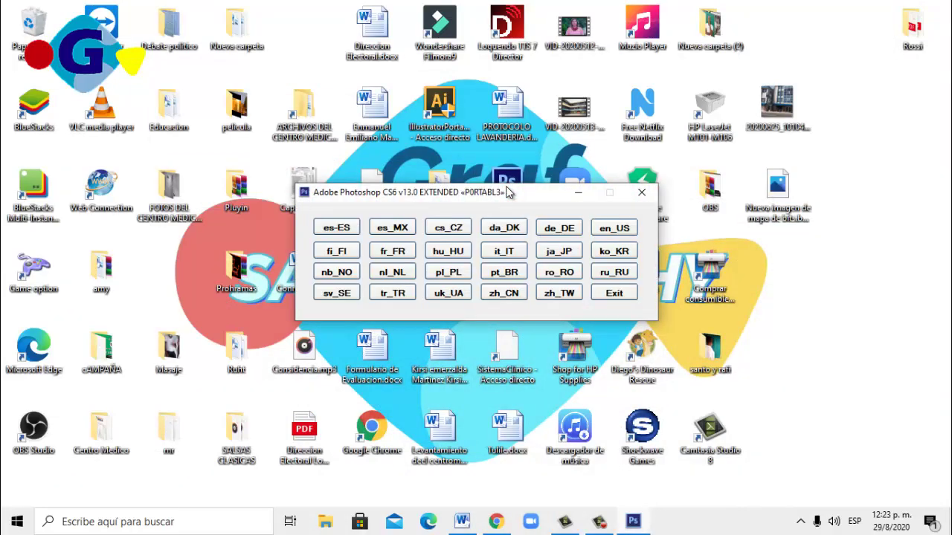
click(394, 226)
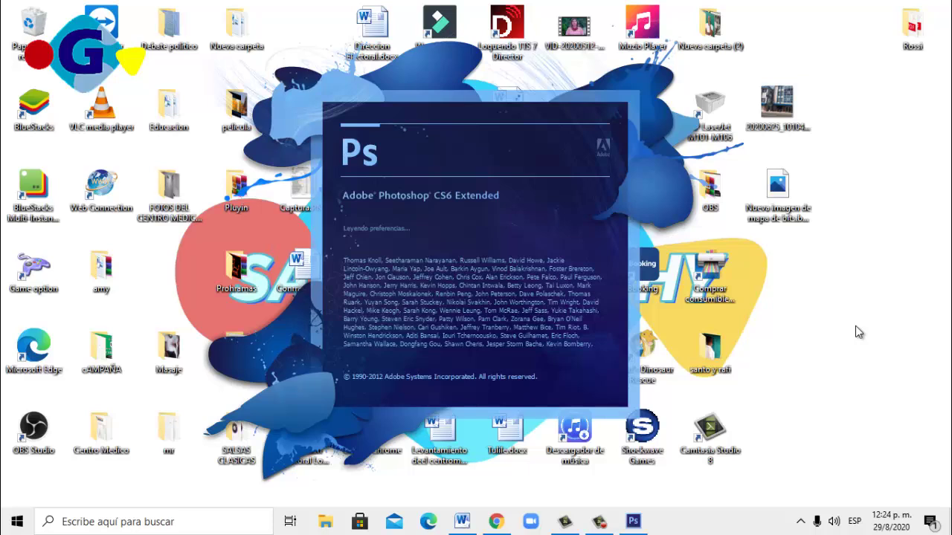
Switch to Chrome and look through the thumbnails of the channel's uploaded videos.
click(497, 523)
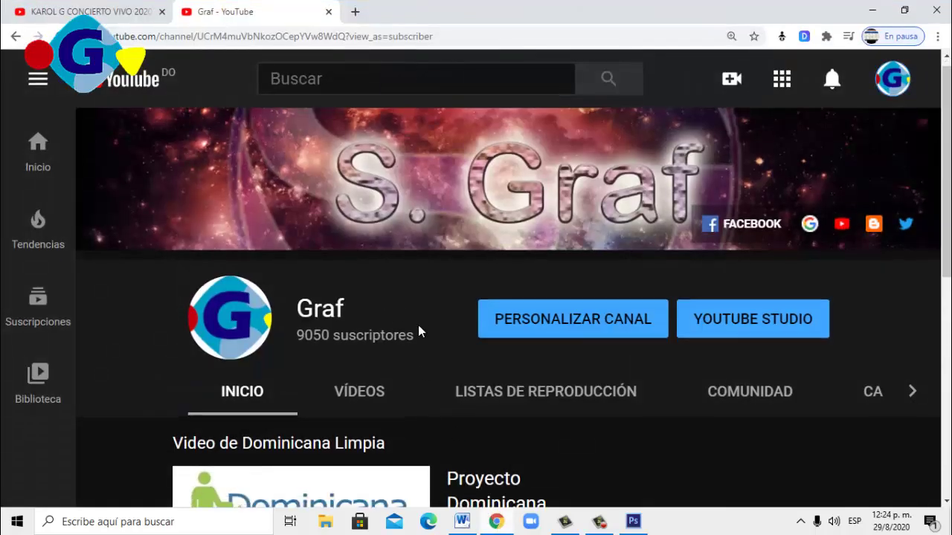
scroll(418, 327, down, 3)
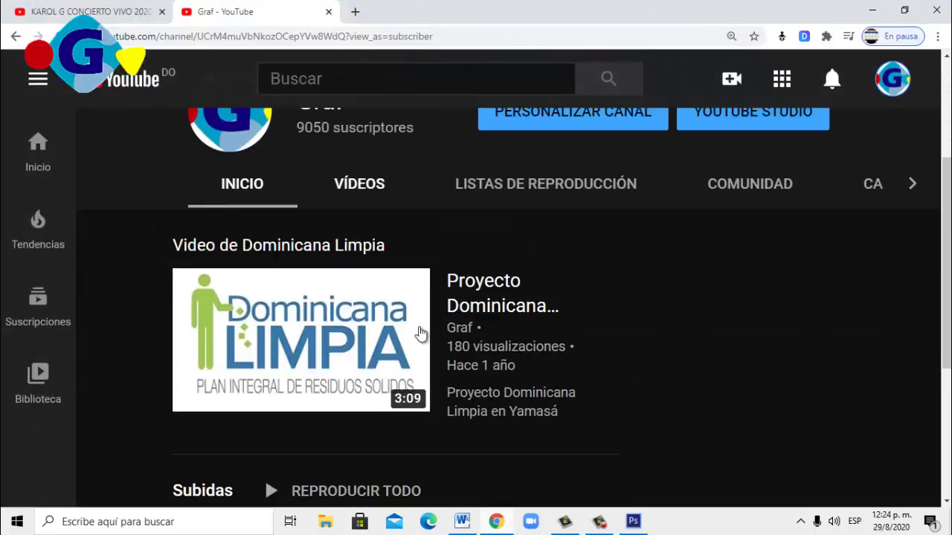
scroll(420, 333, down, 4)
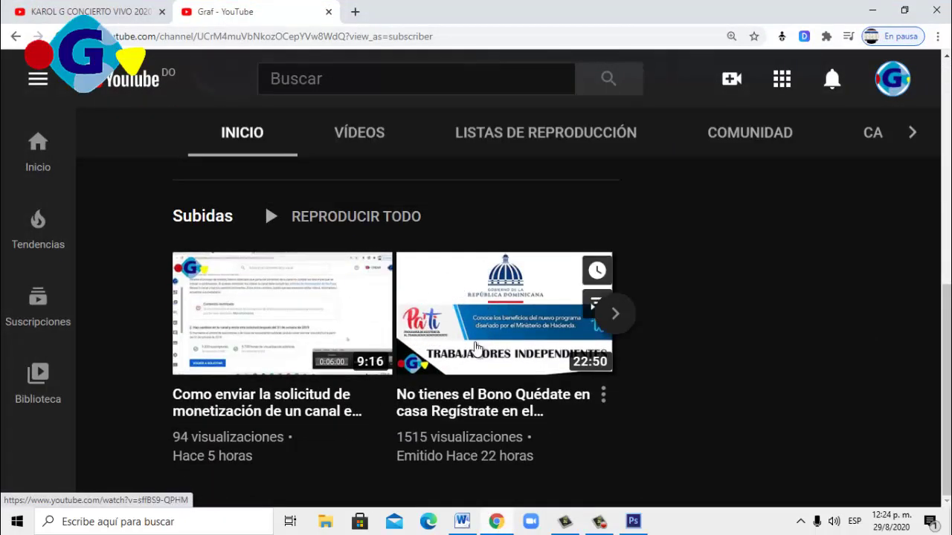
click(614, 314)
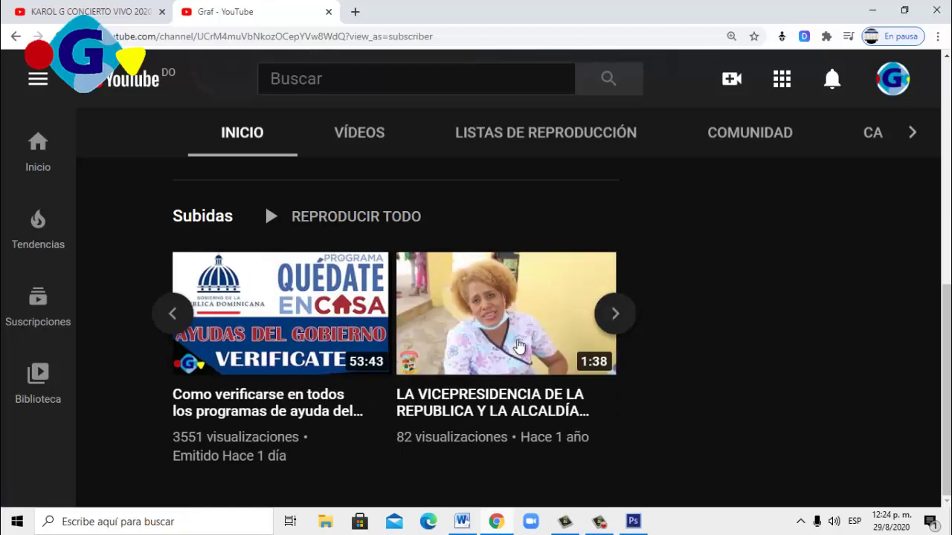
click(620, 318)
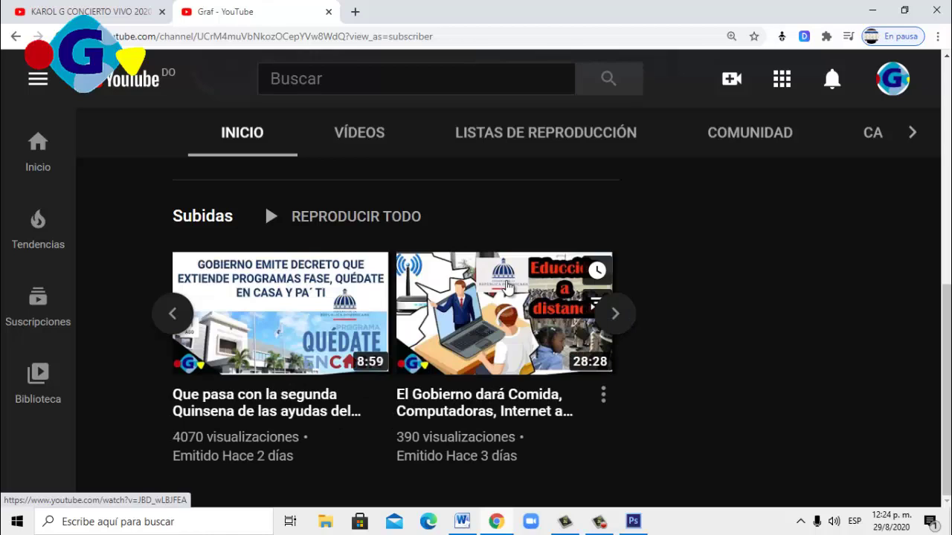
click(619, 316)
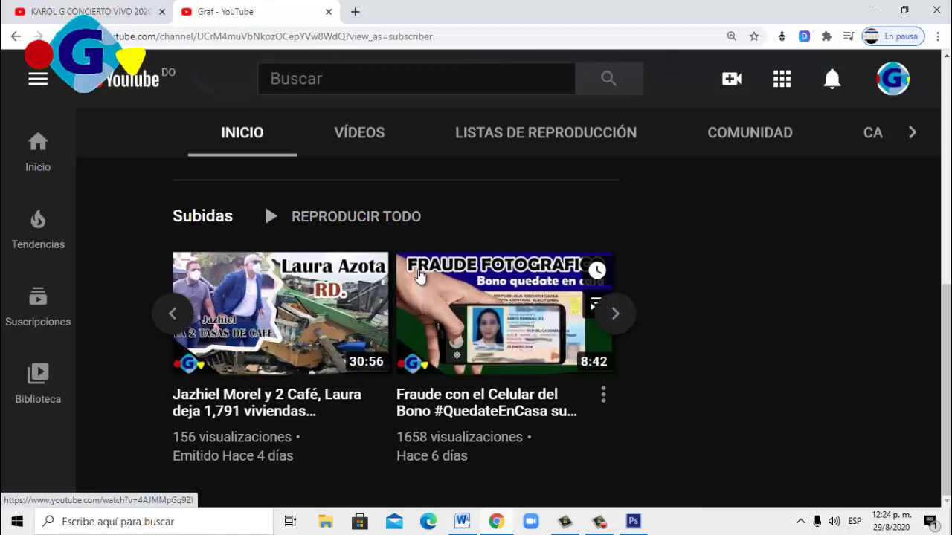
scroll(354, 267, up, 6)
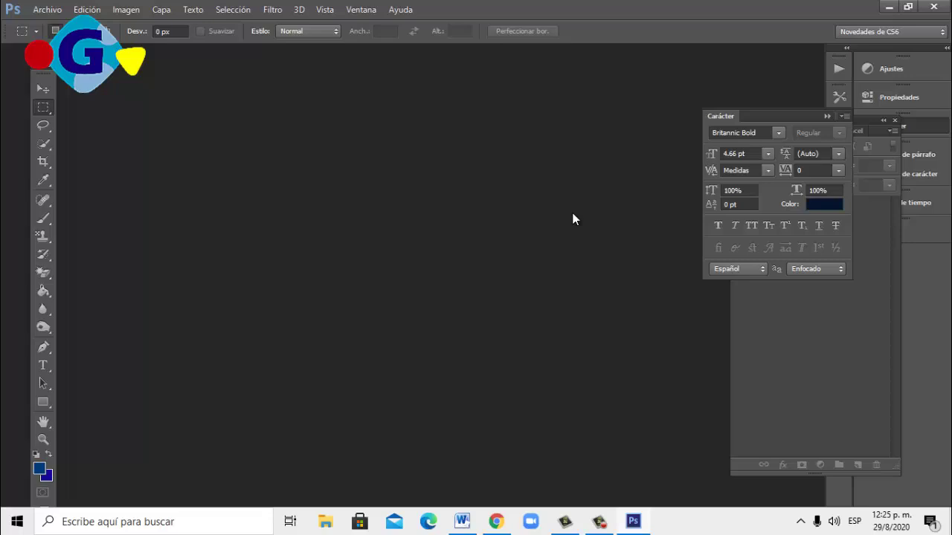
Open the settings for a new Photoshop document.
click(47, 9)
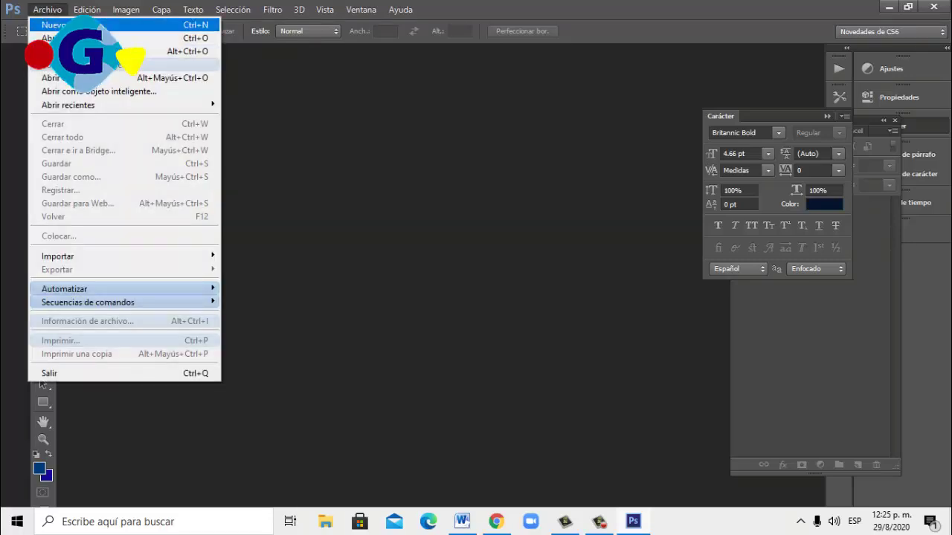
click(54, 25)
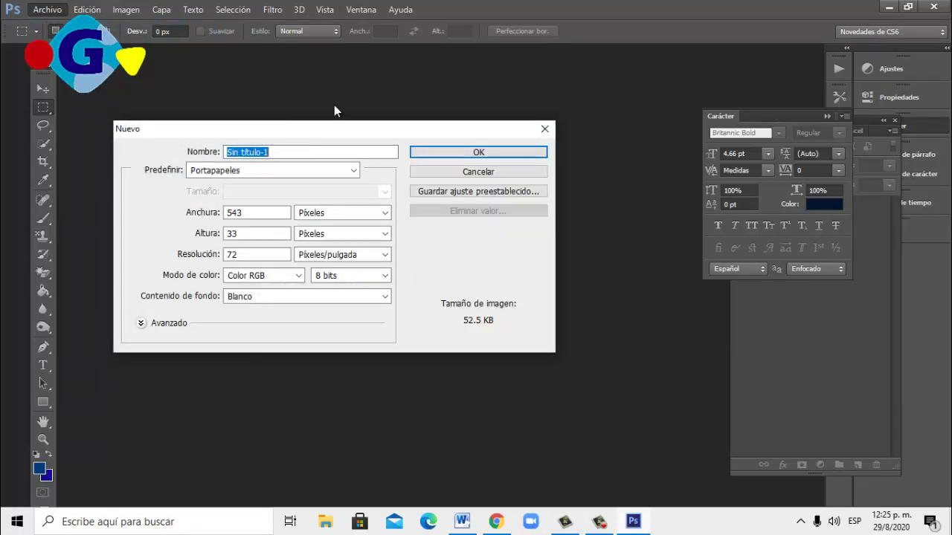
click(264, 216)
key(BackSpace)
key(BackSpace)
key(BackSpace)
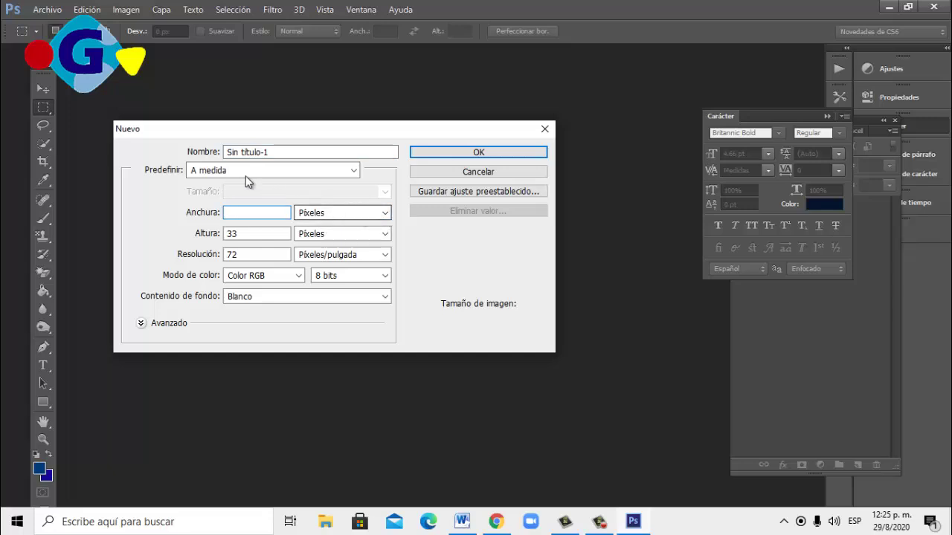
click(322, 154)
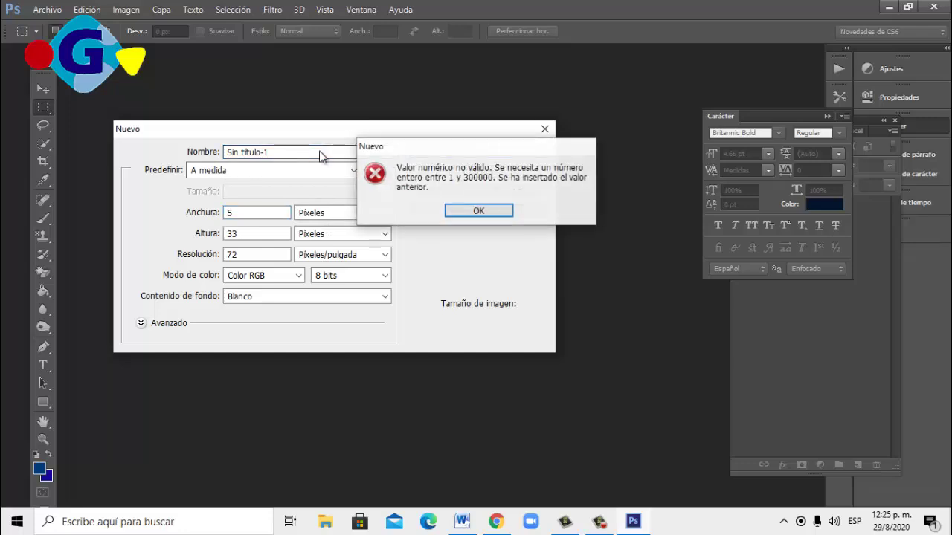
click(476, 211)
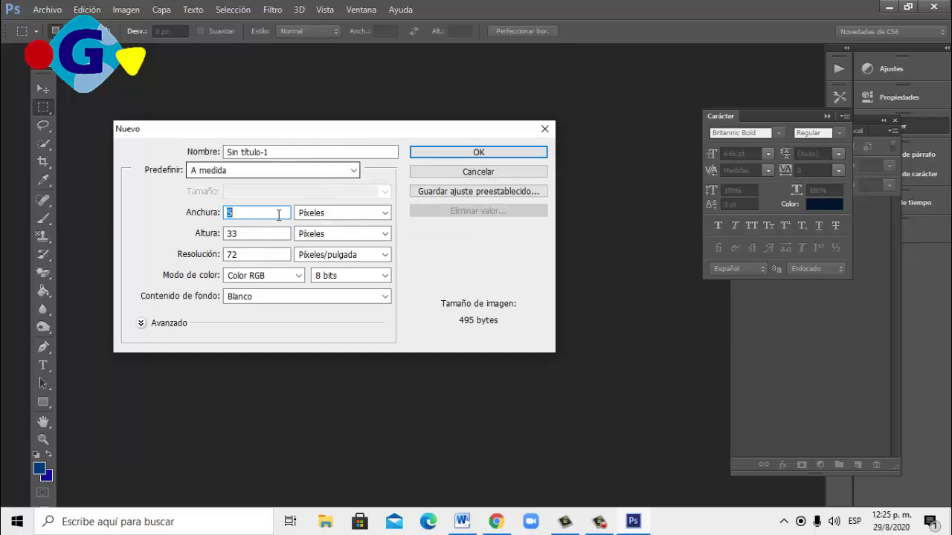
Name the new document MINIATURA.
click(292, 151)
key(BackSpace)
key(BackSpace)
key(BackSpace)
key(BackSpace)
key(BackSpace)
key(BackSpace)
key(BackSpace)
key(BackSpace)
key(BackSpace)
key(BackSpace)
key(BackSpace)
key(BackSpace)
text(MINIATURA)
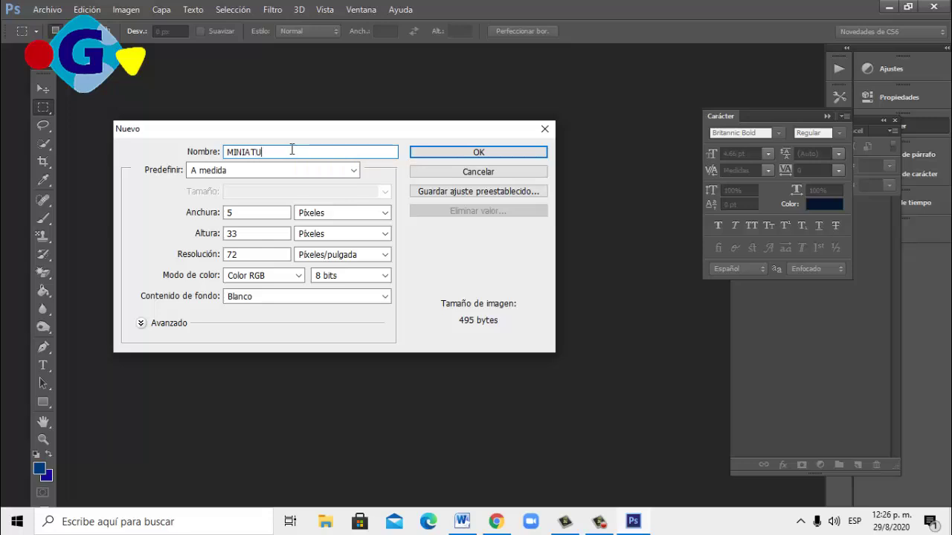
click(265, 214)
key(BackSpace)
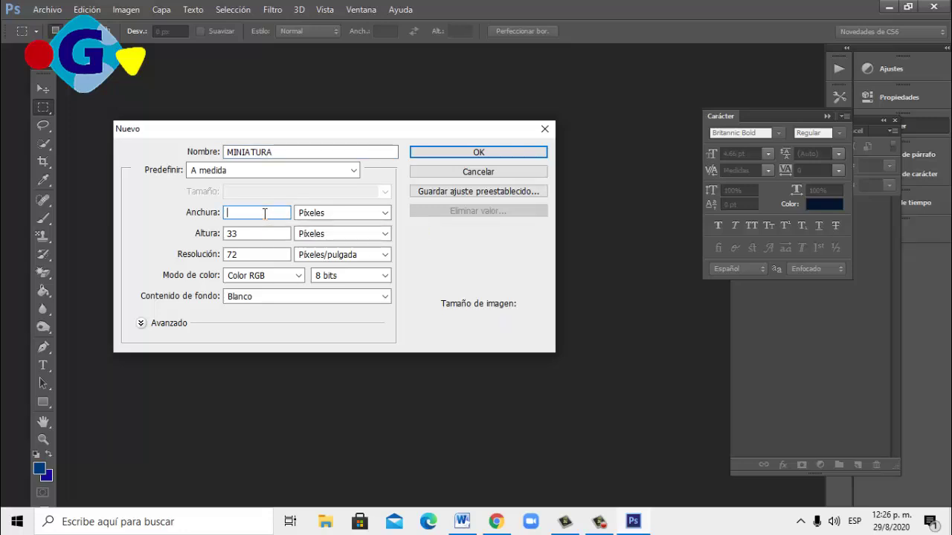
click(354, 169)
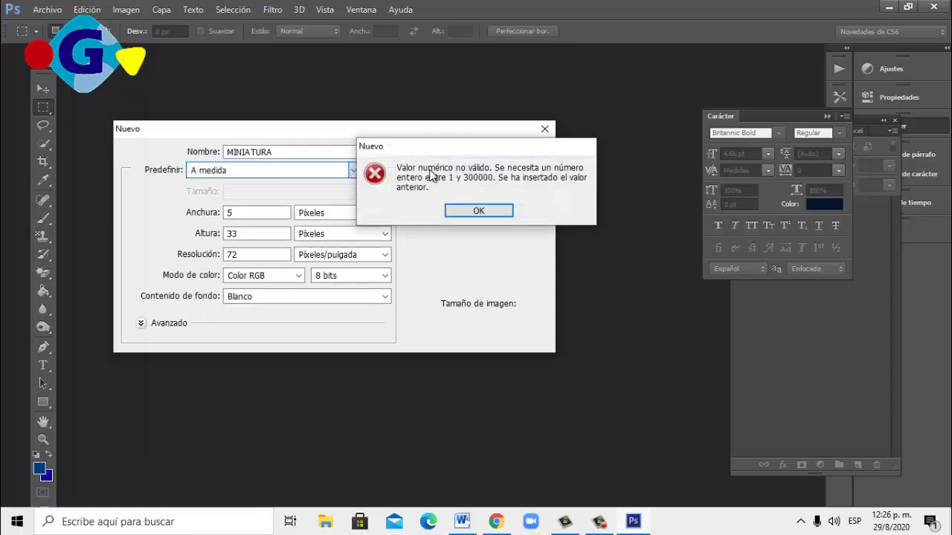
click(482, 211)
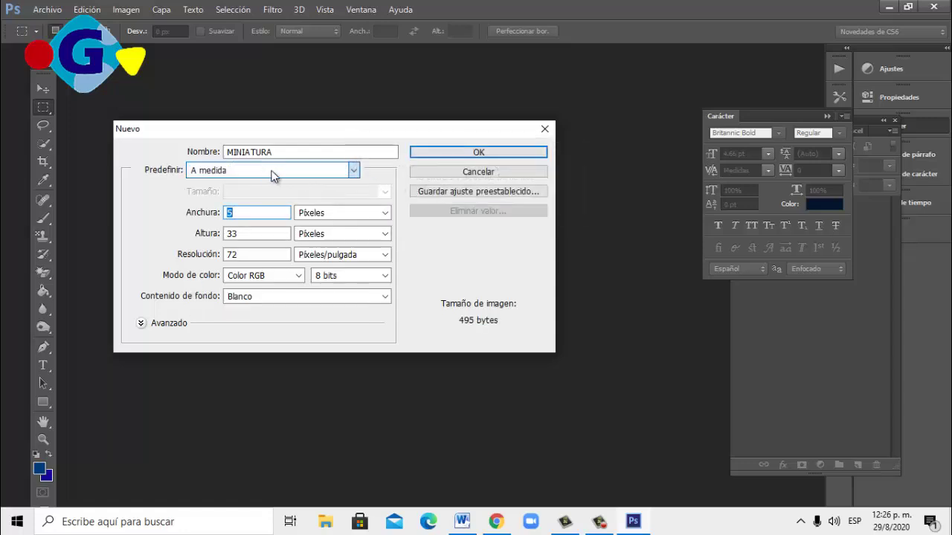
click(355, 171)
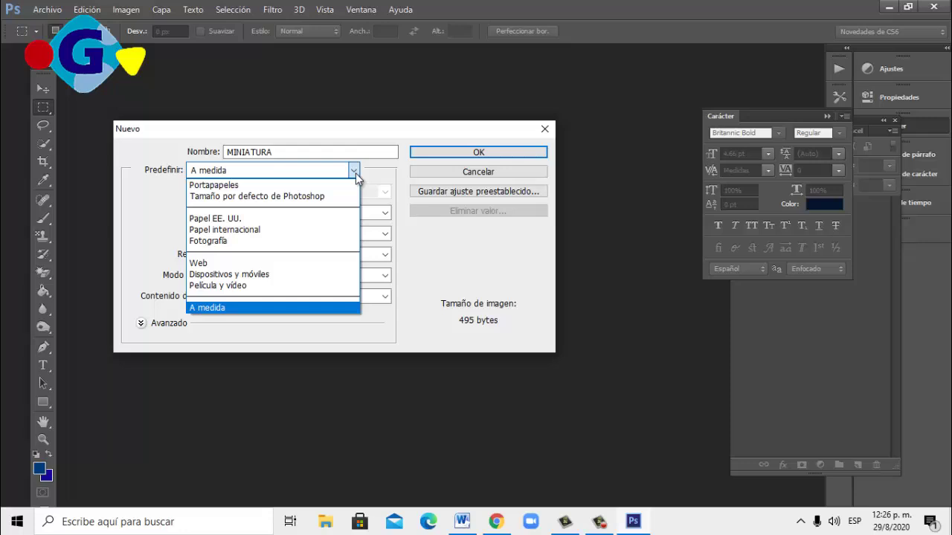
click(355, 171)
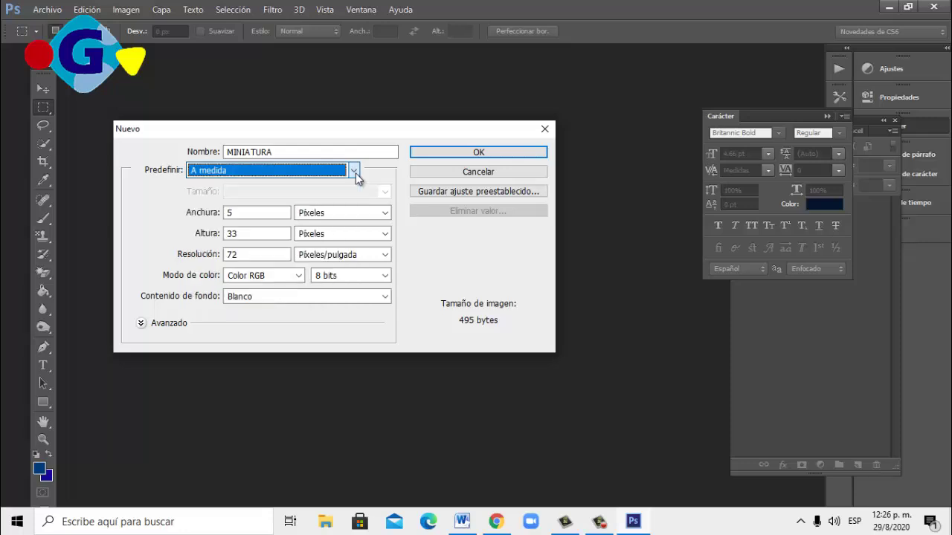
Set the new document's width to 1280 pixels and its height to 720 pixels.
click(266, 212)
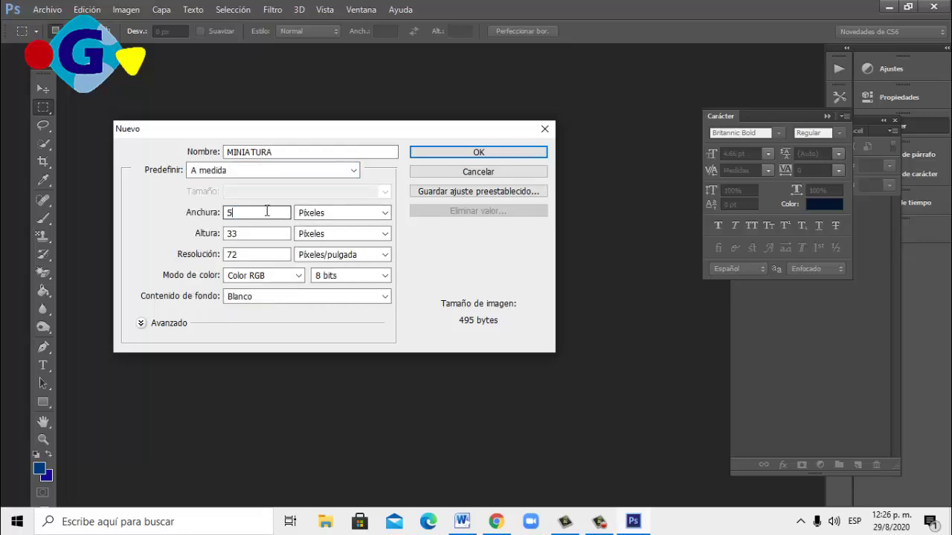
key(BackSpace)
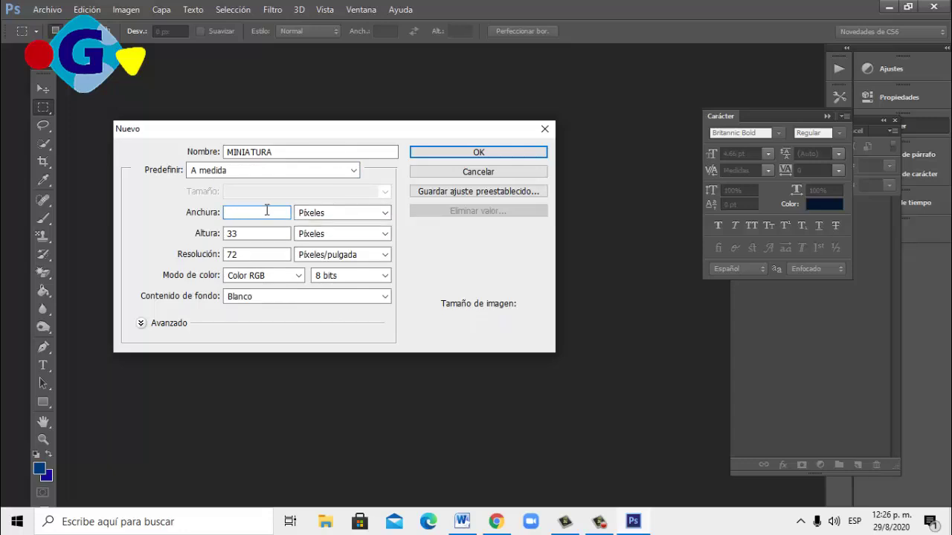
text(1280)
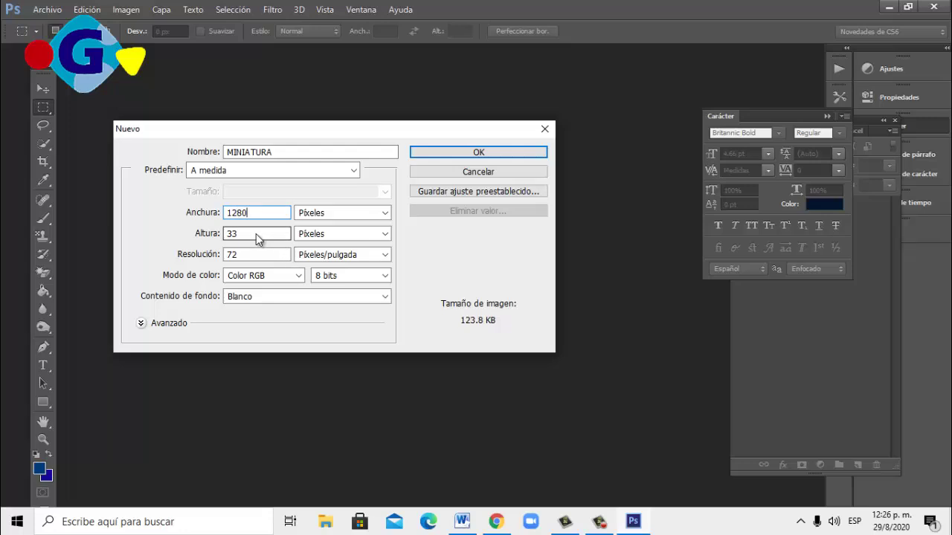
click(250, 235)
key(BackSpace)
key(BackSpace)
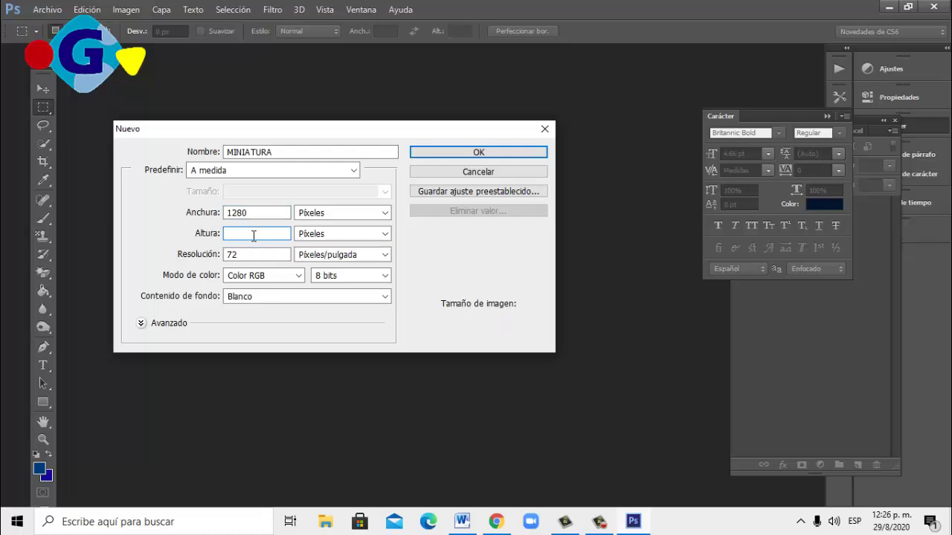
text(720)
Set the resolution to 159 pixels per inch and create the document.
click(256, 253)
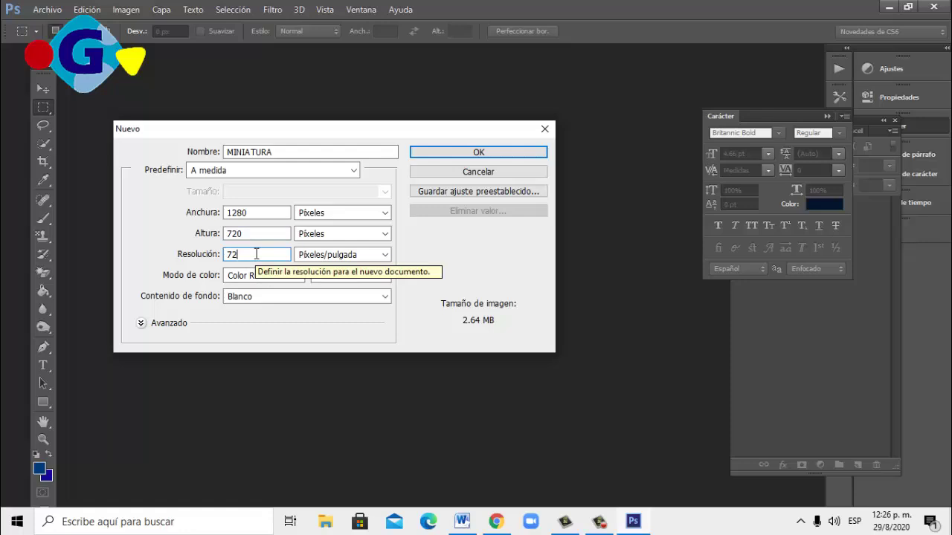
key(BackSpace)
key(BackSpace)
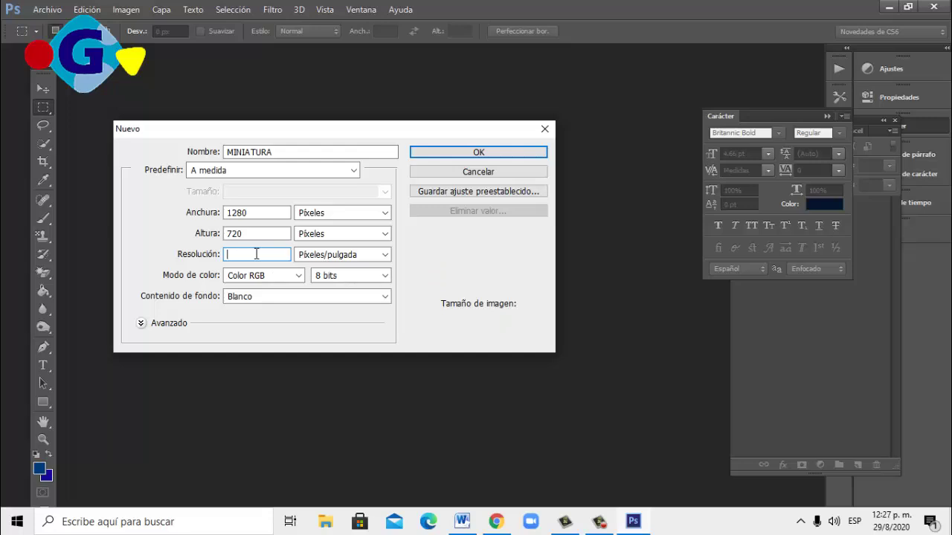
text(159)
click(484, 152)
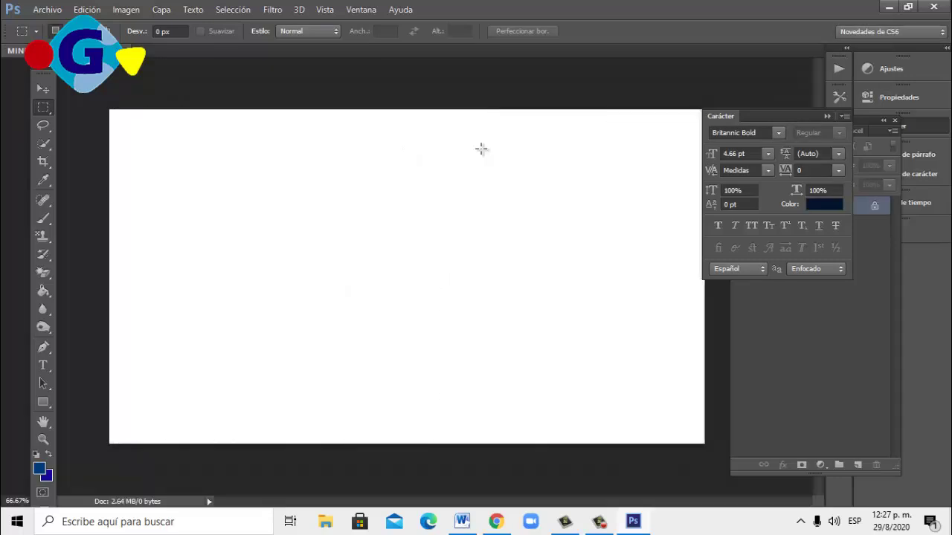
Activate the Move tool and cycle the canvas through the full-screen modes back to the standard view.
click(41, 89)
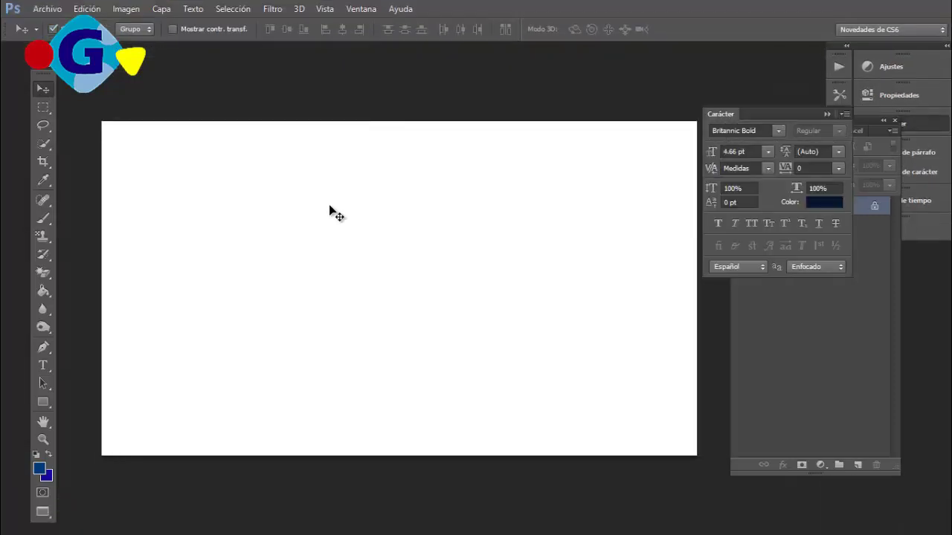
key(f)
key(f)
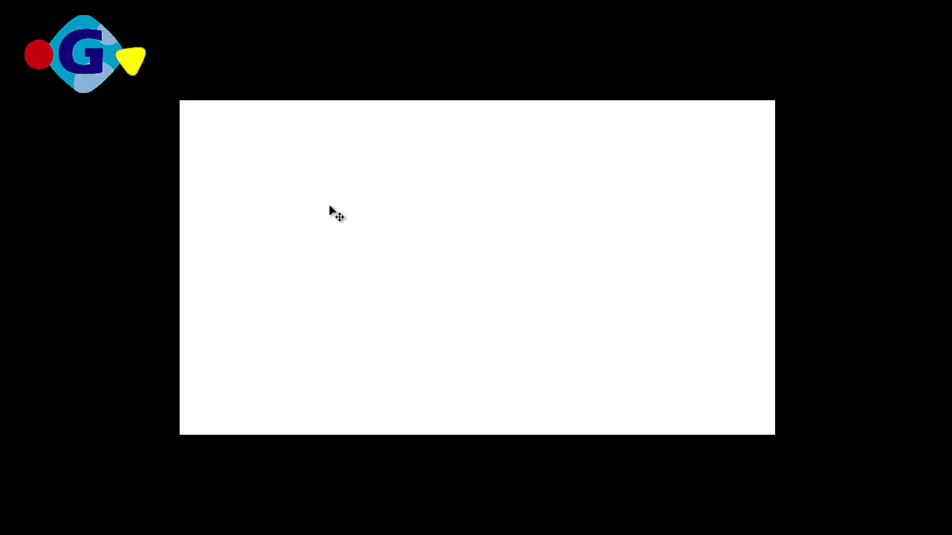
key(f)
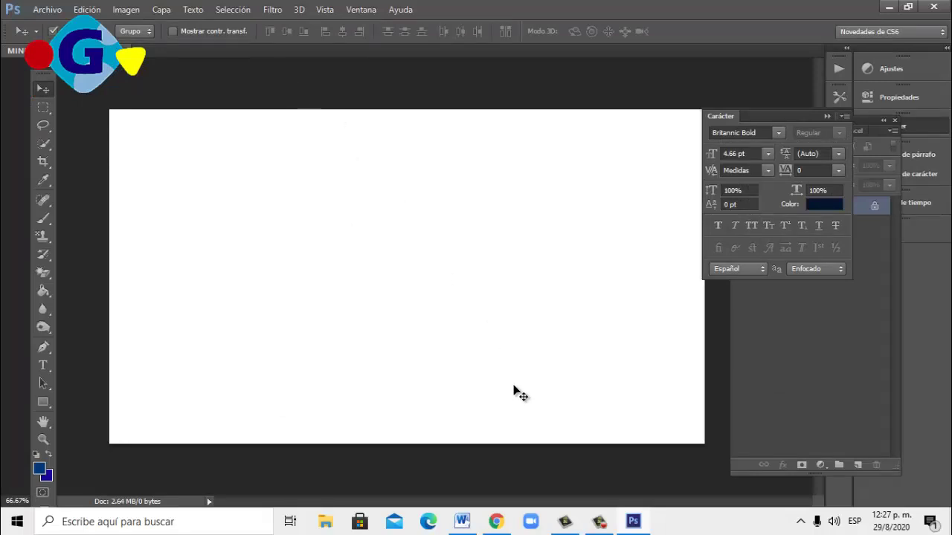
Switch to Chrome and search Google Images for youtube in a new tab.
click(502, 520)
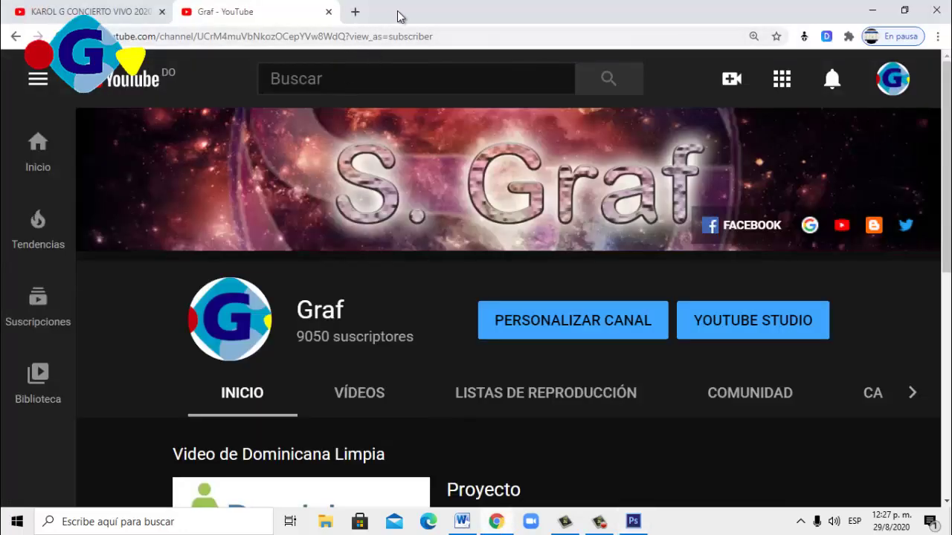
click(356, 12)
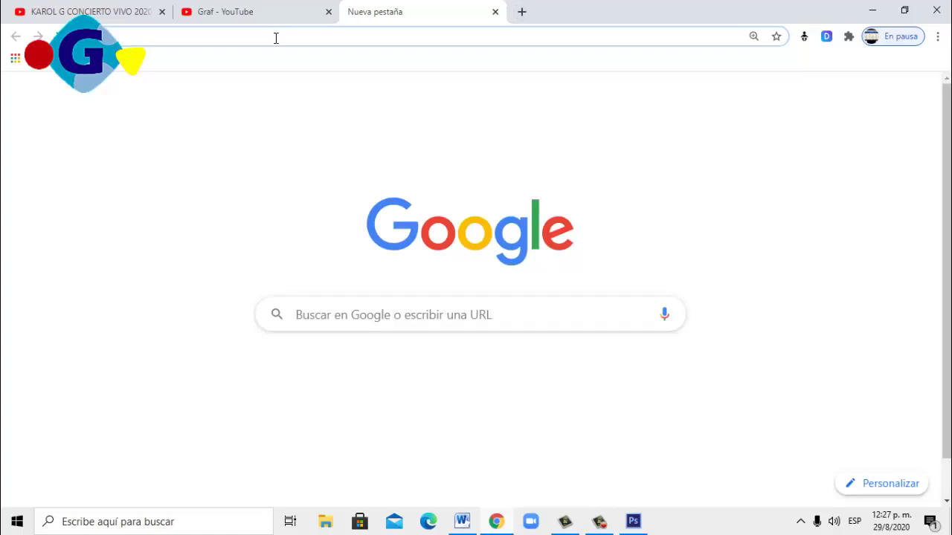
click(533, 314)
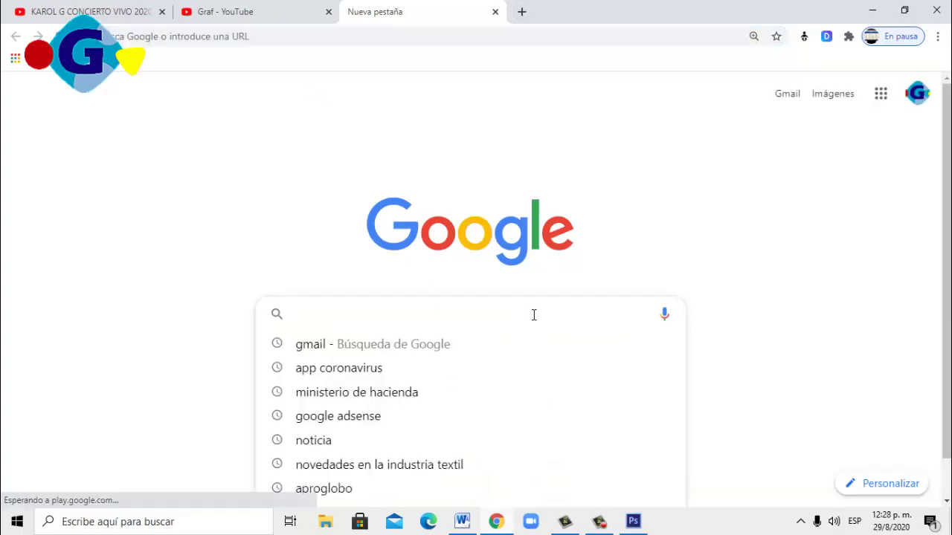
text(You)
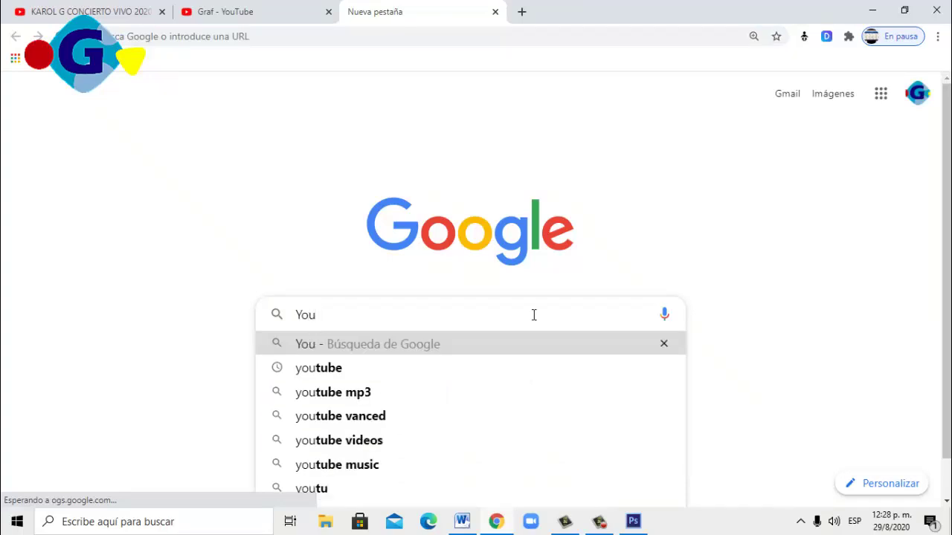
click(427, 364)
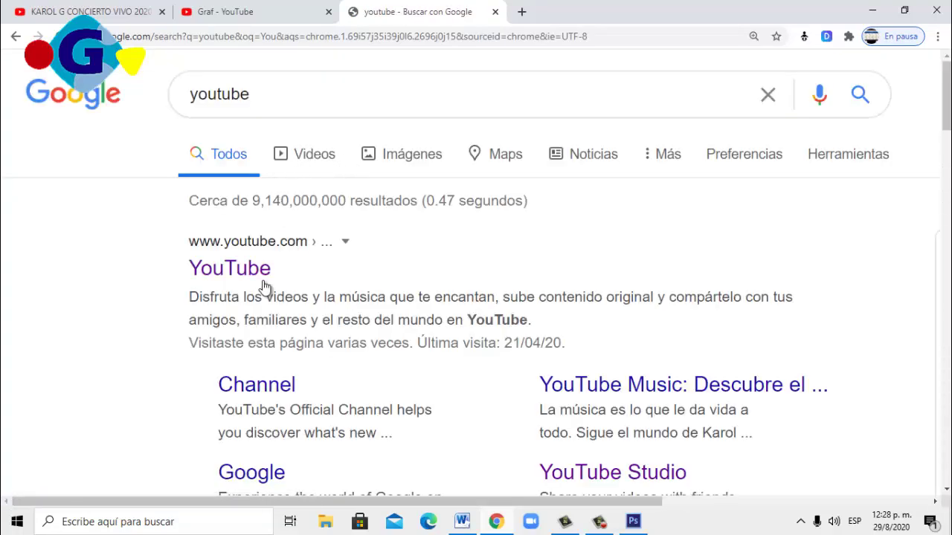
click(398, 169)
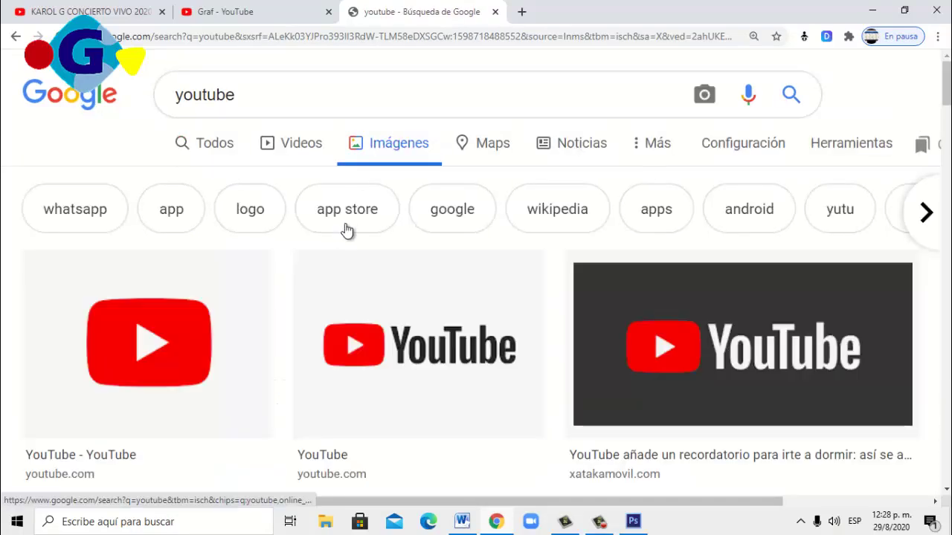
Browse the image results and open the preview of the white-lettered YouTube logo on dark grey from xatakamovil.com.
scroll(348, 232, down, 2)
scroll(351, 233, down, 1)
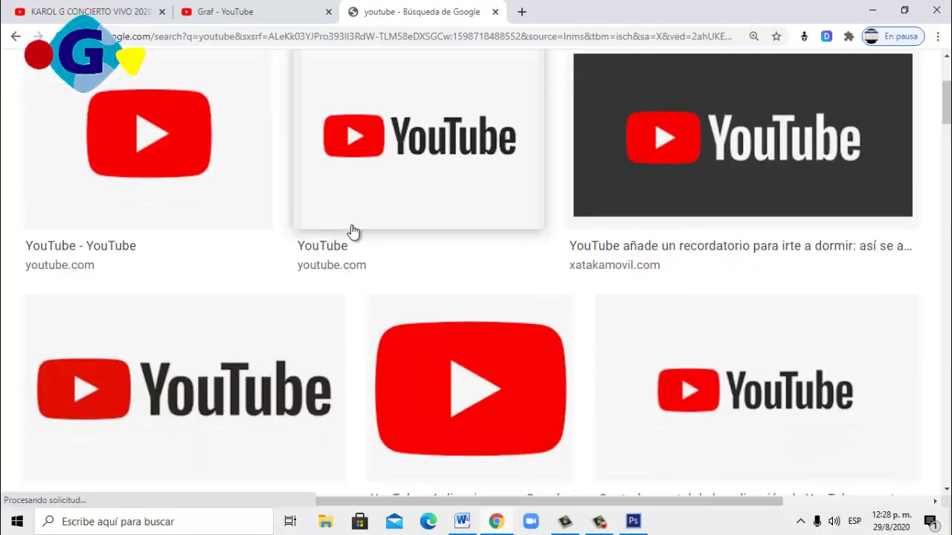
scroll(354, 232, up, 1)
scroll(308, 209, up, 1)
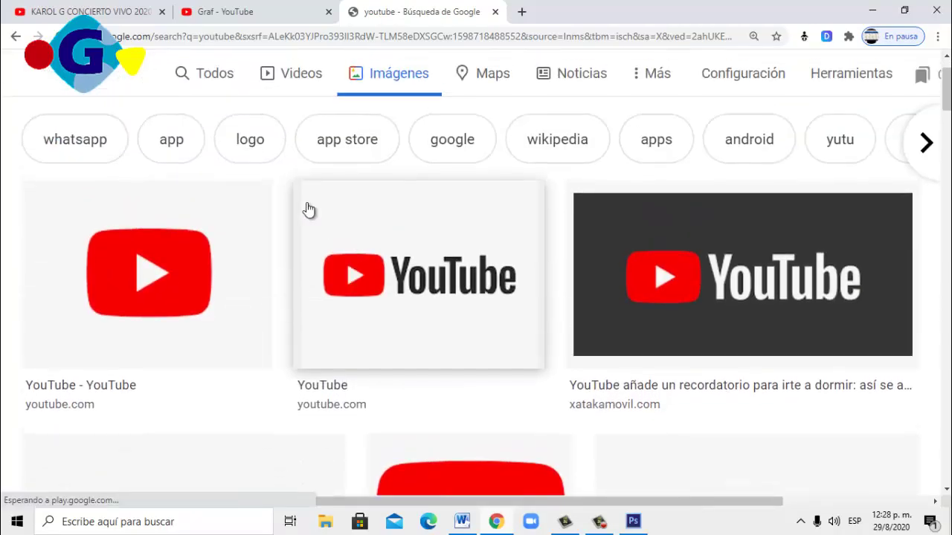
scroll(307, 208, down, 6)
scroll(470, 246, down, 4)
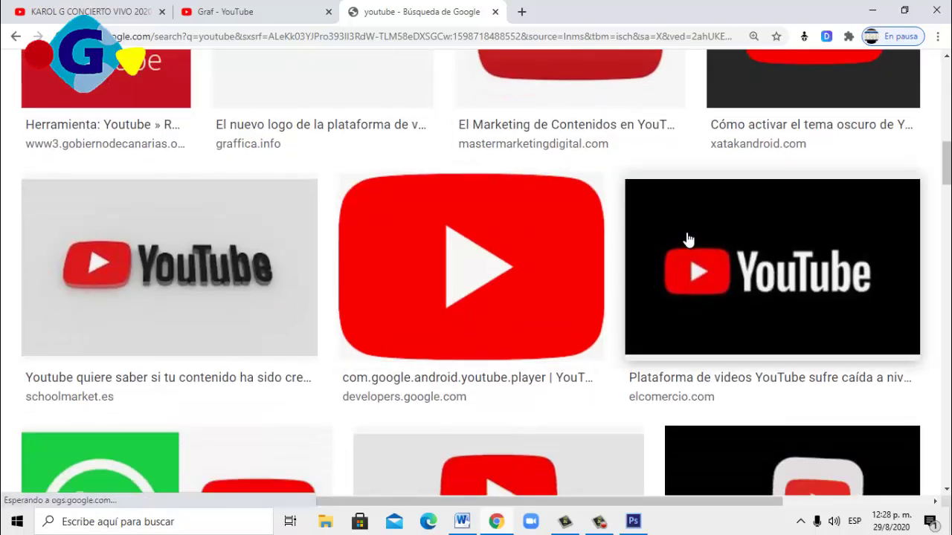
scroll(690, 241, up, 10)
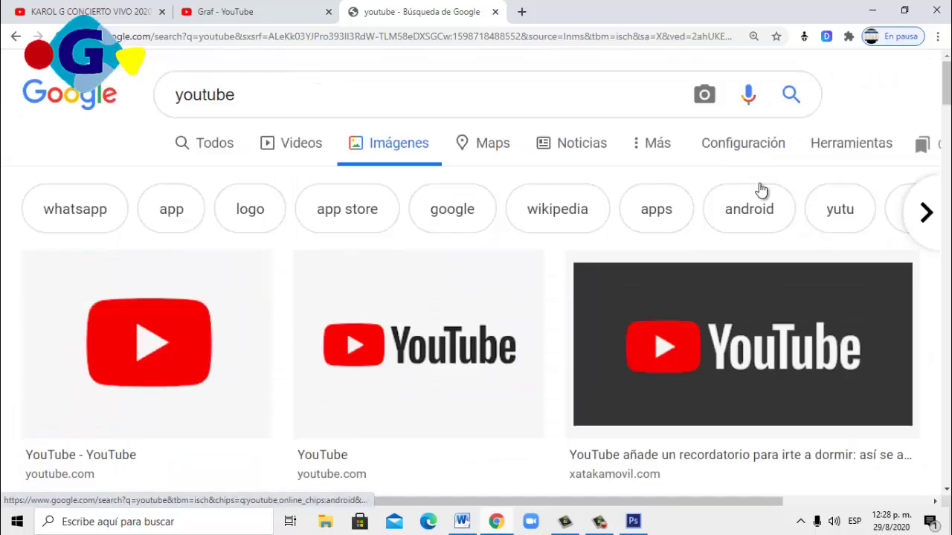
click(769, 314)
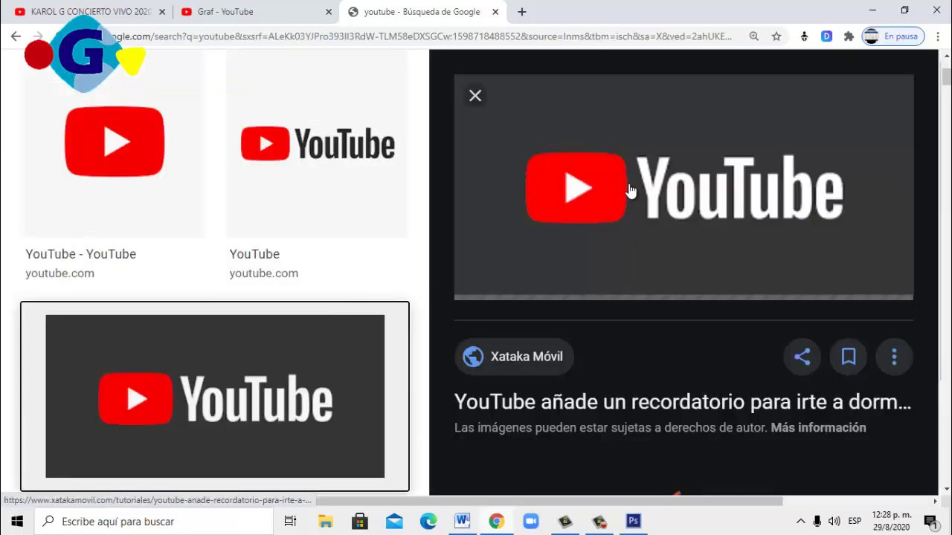
Save the previewed YouTube logo as a PNG image named youtube in the Nueva carpeta folder.
right_click(617, 123)
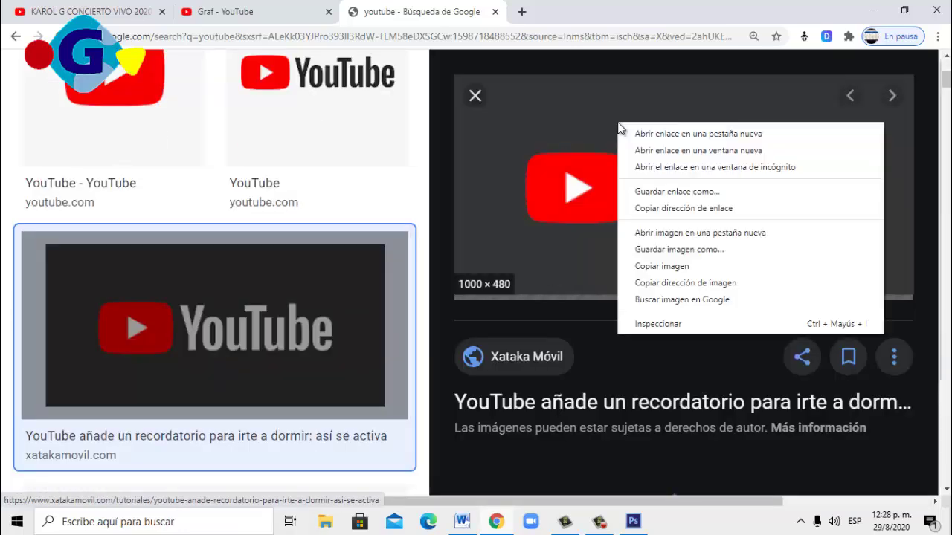
click(710, 251)
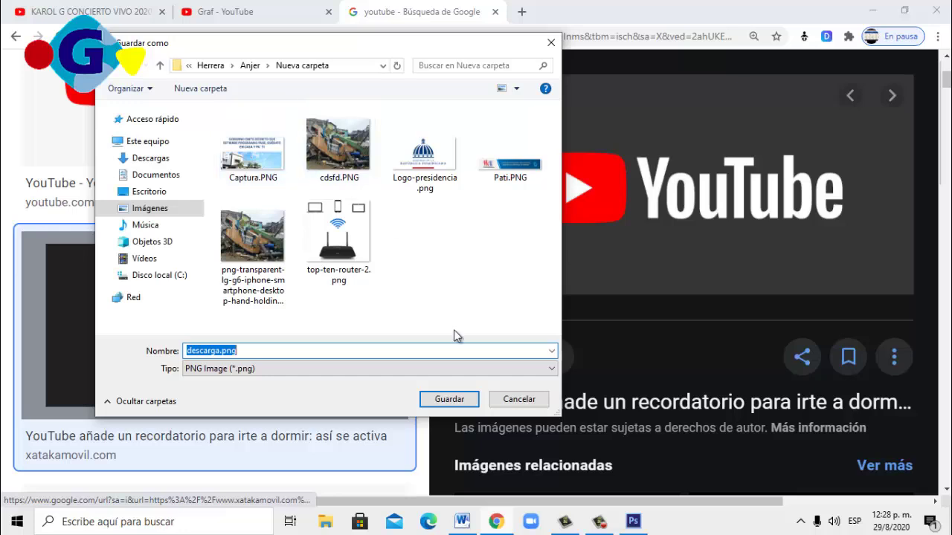
click(346, 350)
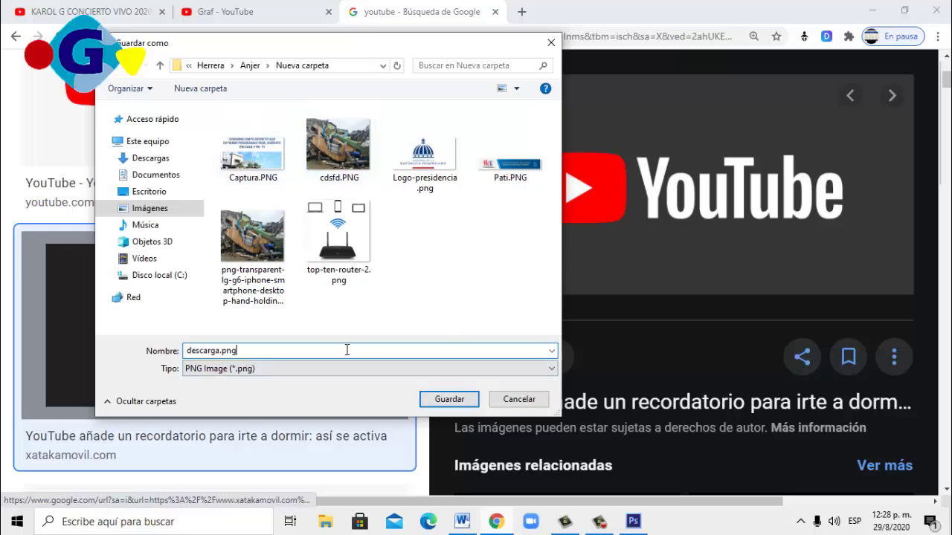
key(BackSpace)
key(BackSpace)
key(BackSpace)
key(BackSpace)
key(BackSpace)
key(BackSpace)
key(BackSpace)
key(BackSpace)
key(BackSpace)
key(BackSpace)
key(BackSpace)
key(BackSpace)
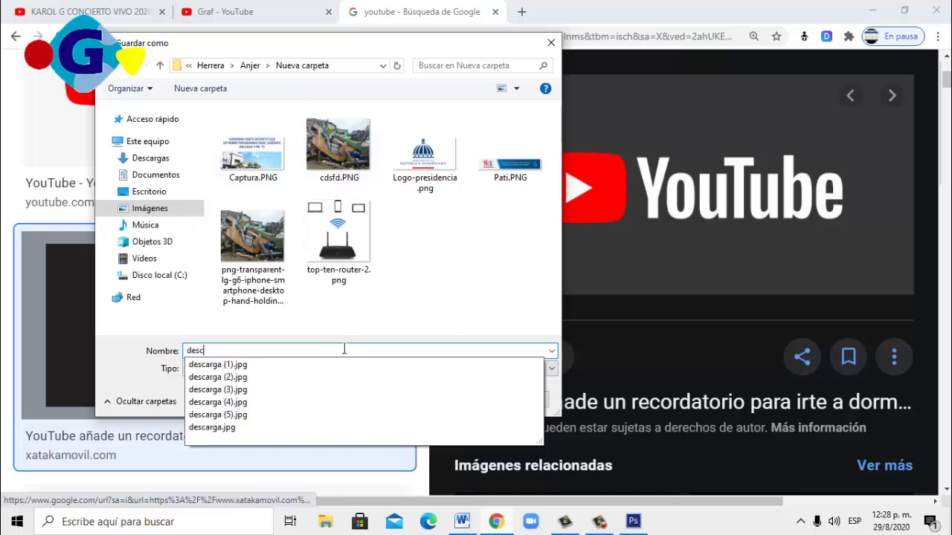
text(youtube)
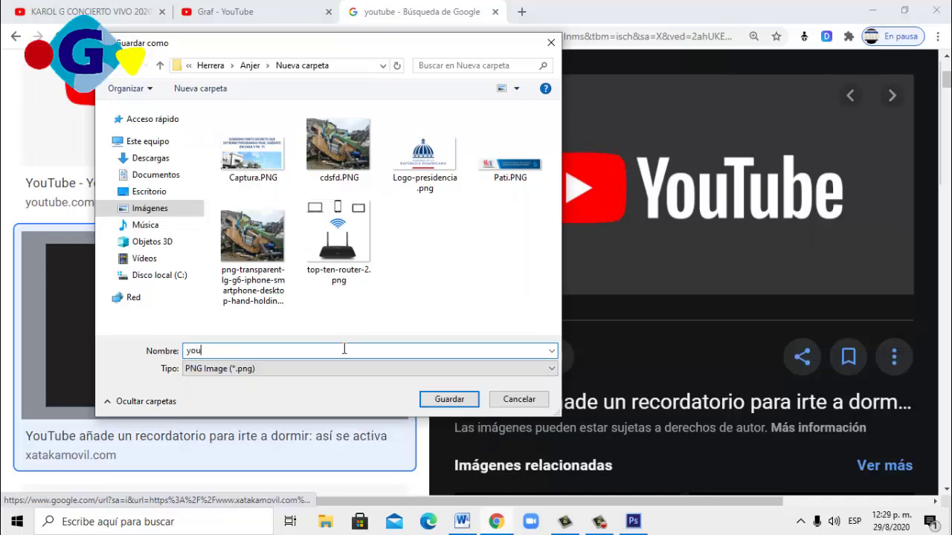
click(459, 401)
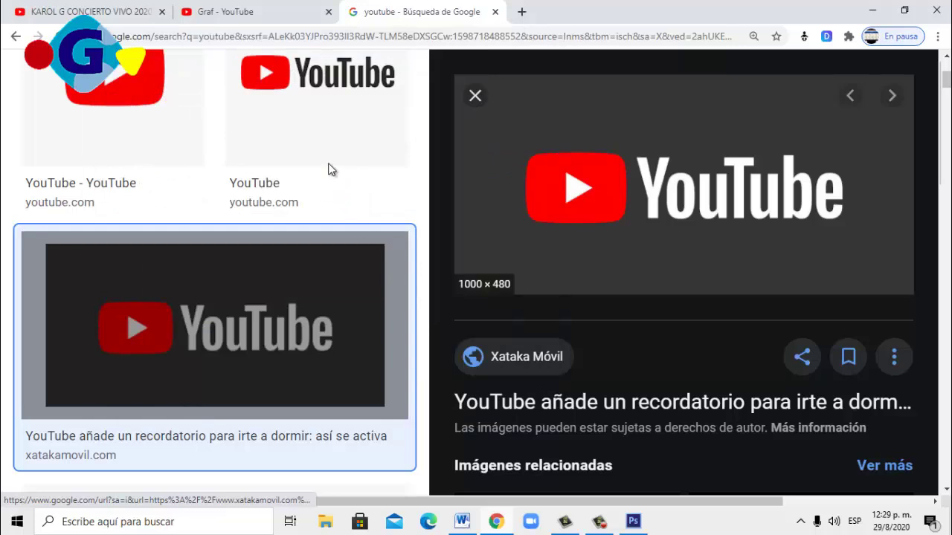
Replace the image search query with google adsense and run the search.
scroll(330, 170, up, 3)
scroll(330, 170, up, 1)
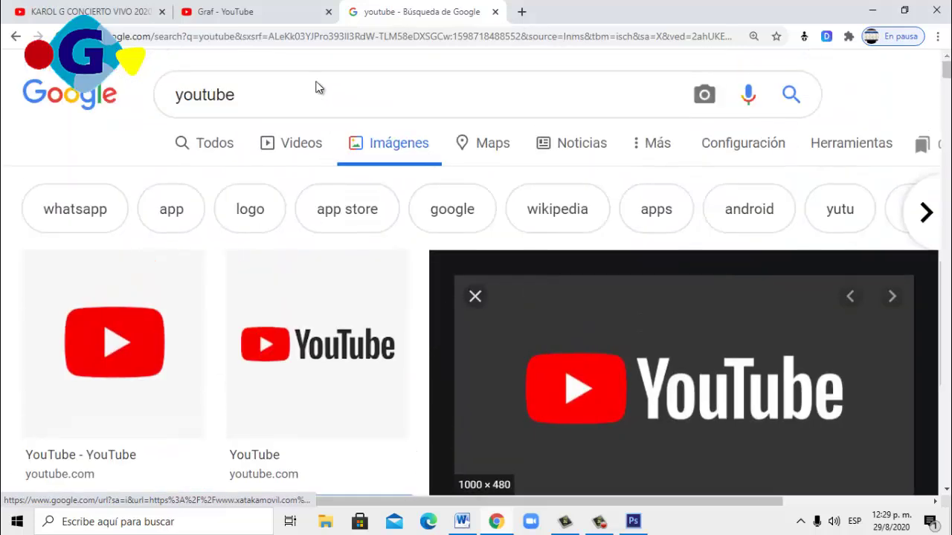
click(265, 92)
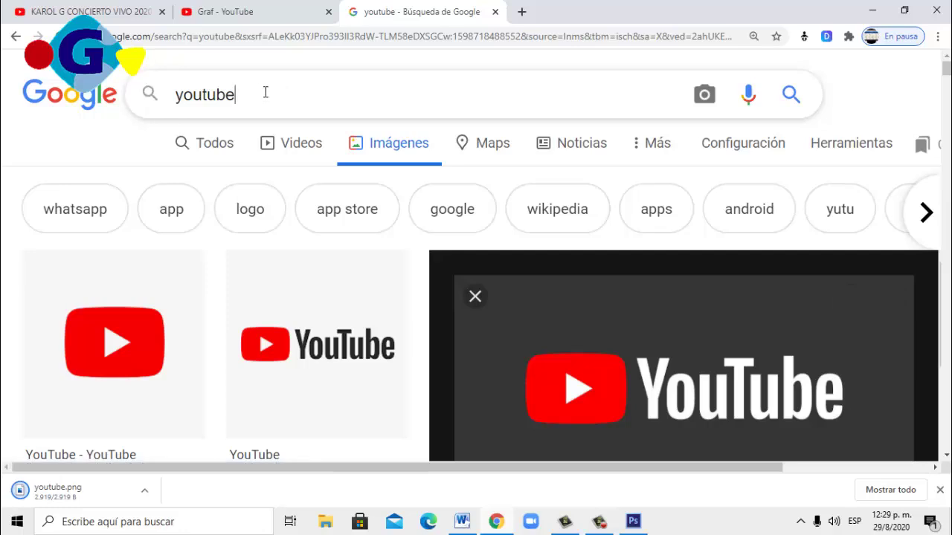
key(BackSpace)
key(BackSpace)
key(BackSpace)
key(BackSpace)
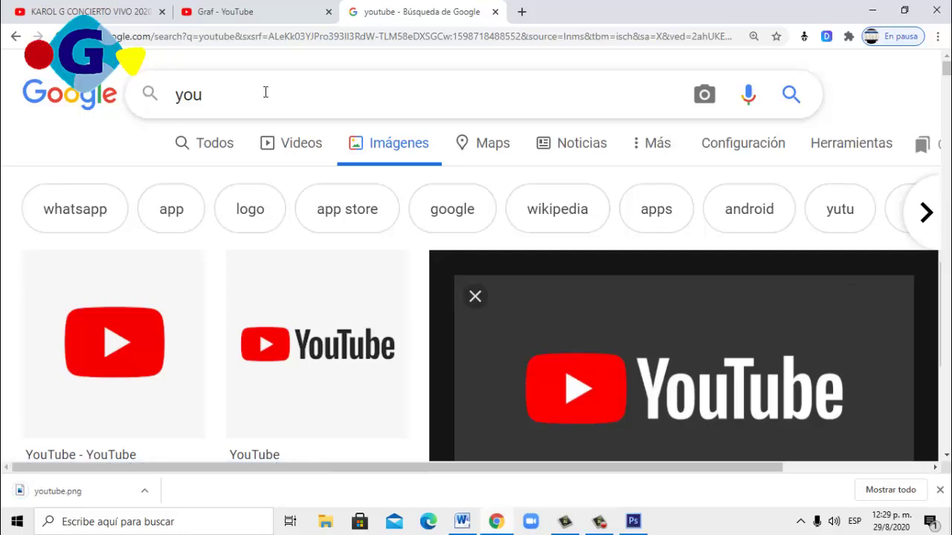
key(BackSpace)
key(BackSpace)
key(BackSpace)
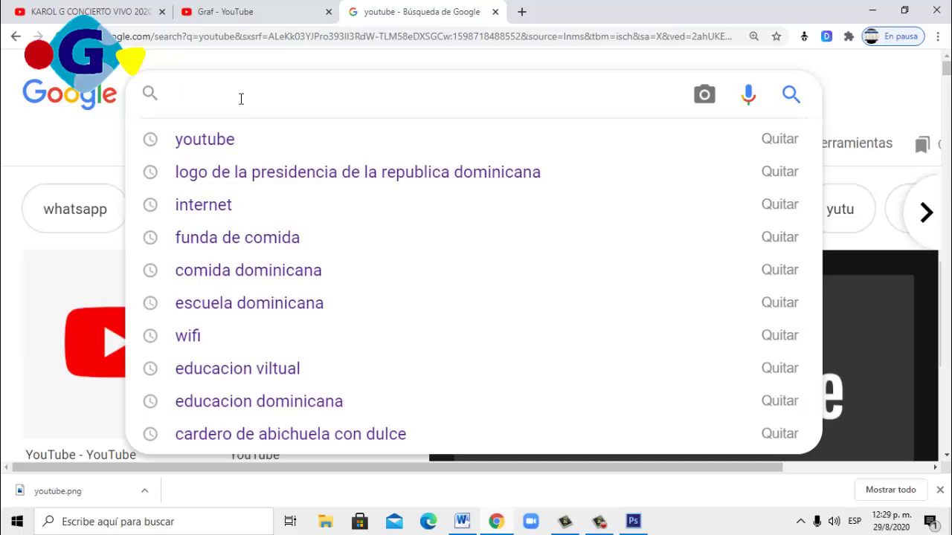
text(googl)
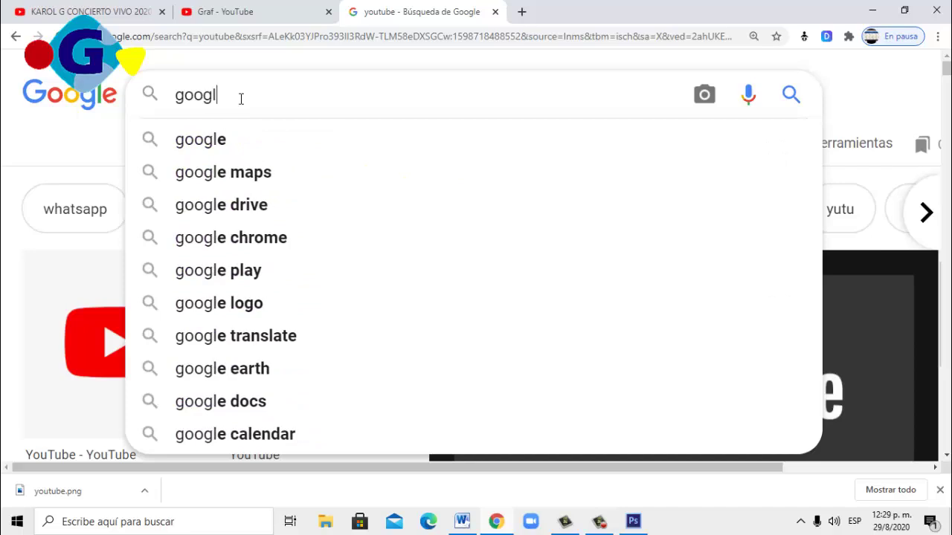
text(e a)
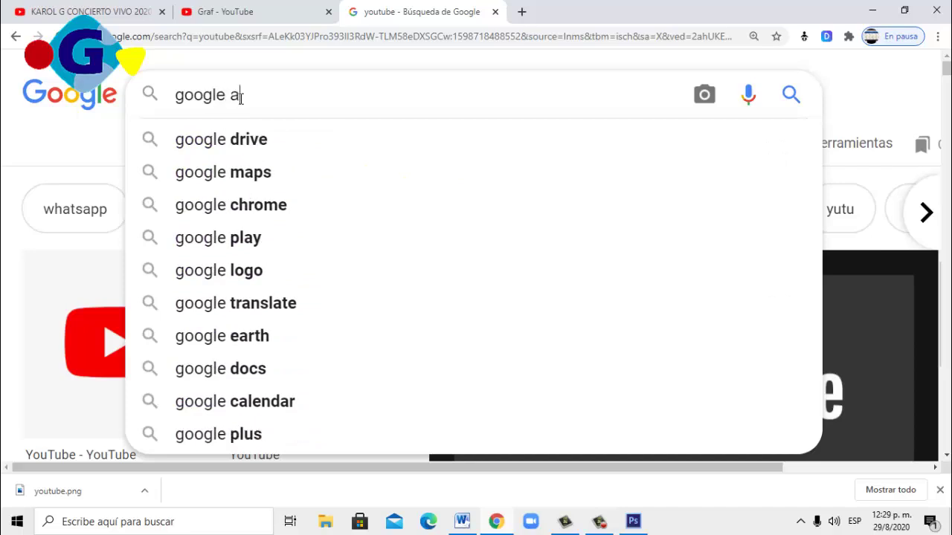
text(d)
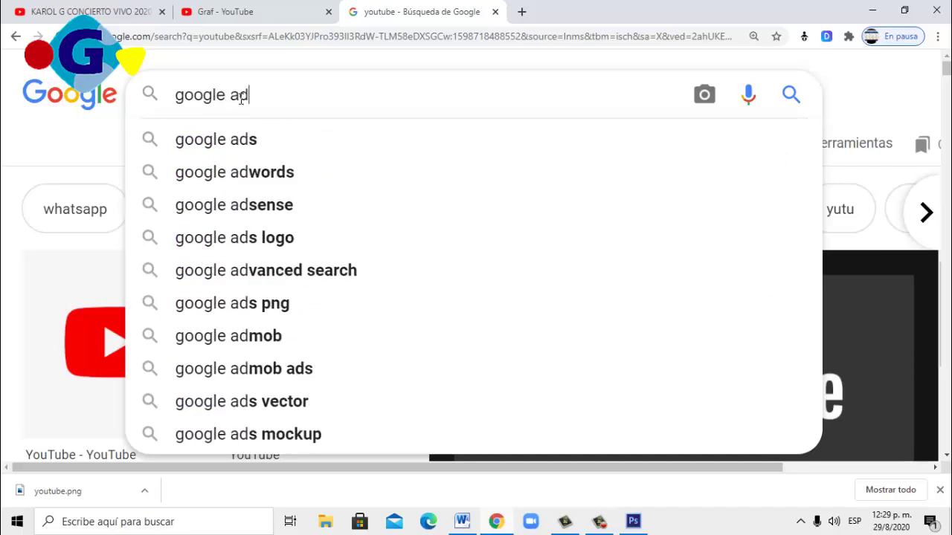
click(296, 211)
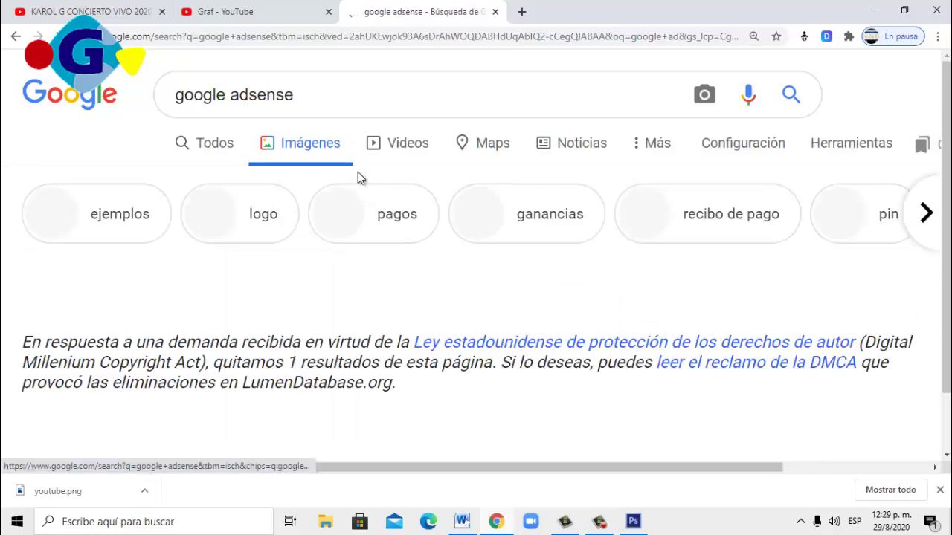
Look through the Google AdSense image results for a suitable logo and preview the one from DOCMARKETING.
scroll(357, 171, down, 3)
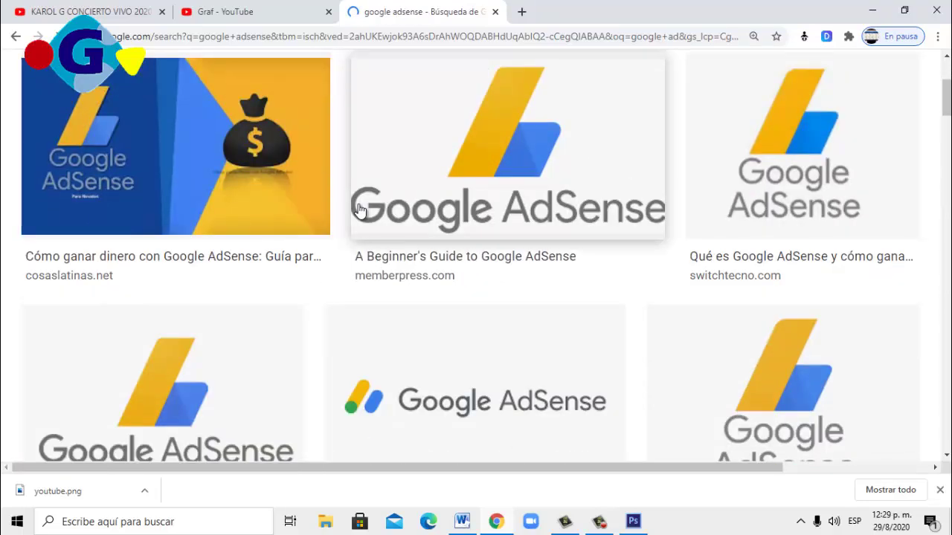
scroll(634, 178, down, 2)
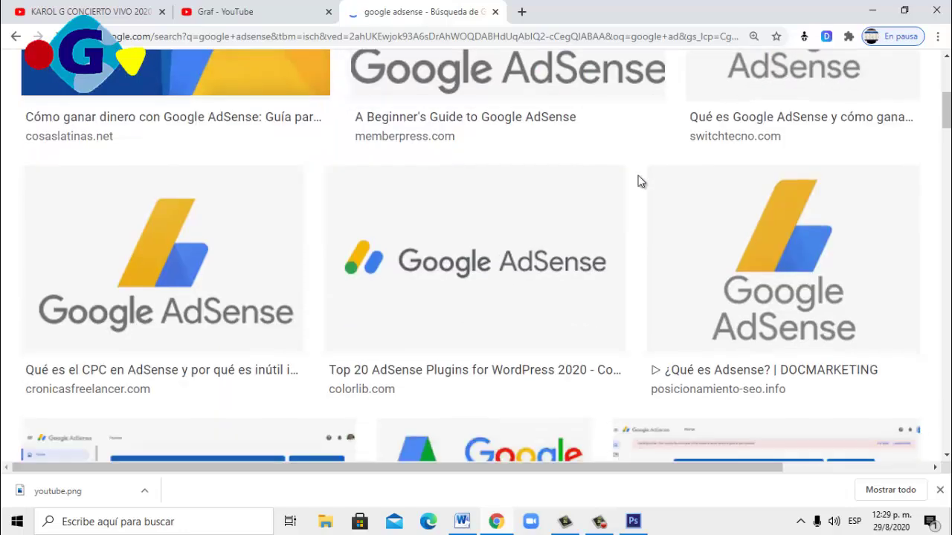
scroll(796, 174, up, 3)
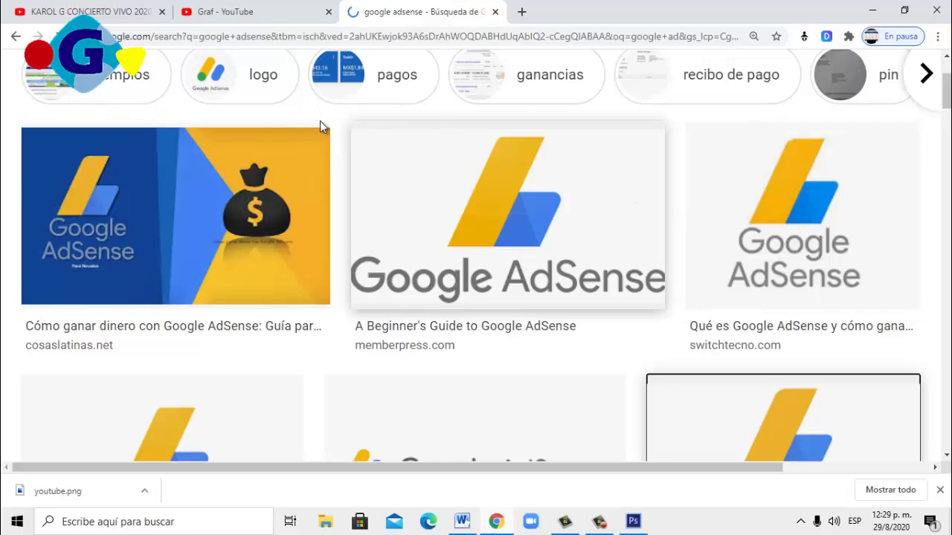
scroll(347, 130, down, 1)
scroll(347, 130, down, 1)
scroll(347, 127, up, 3)
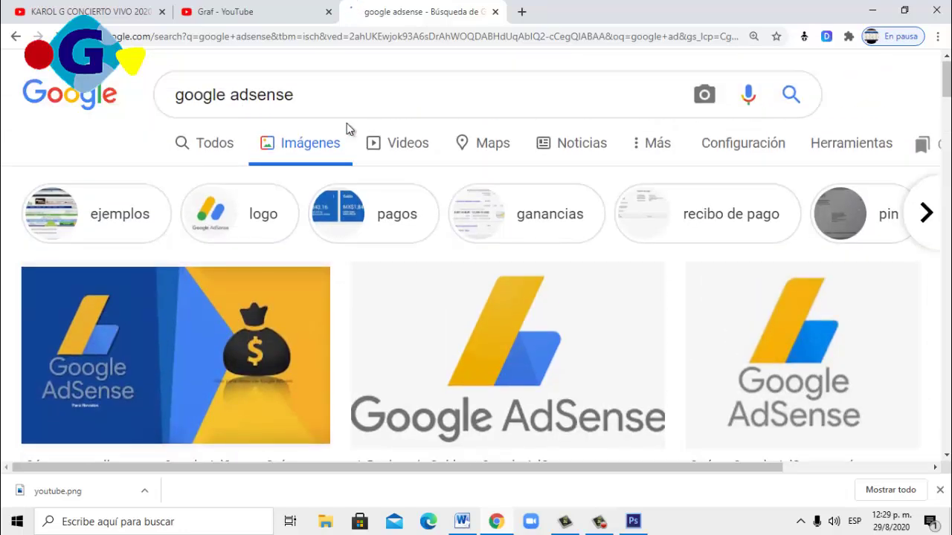
click(314, 95)
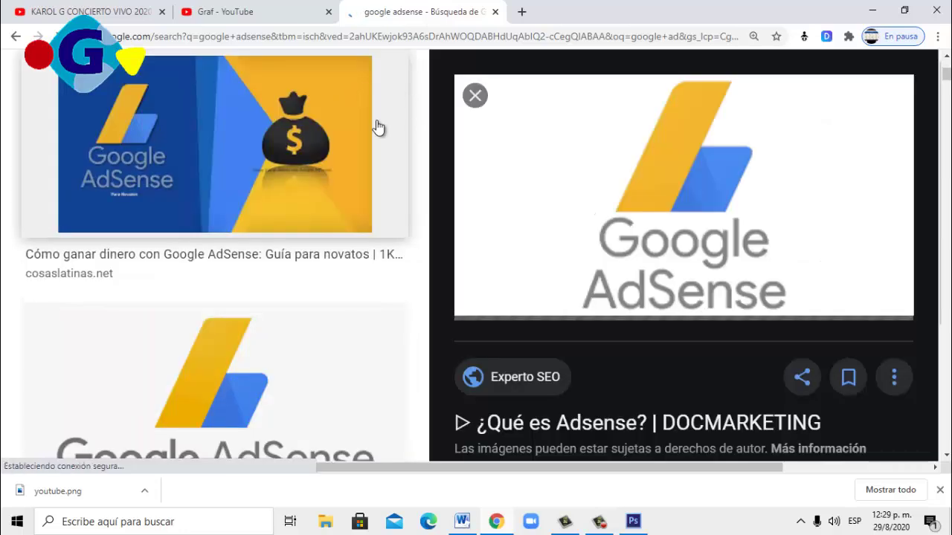
scroll(377, 127, up, 2)
scroll(377, 128, up, 1)
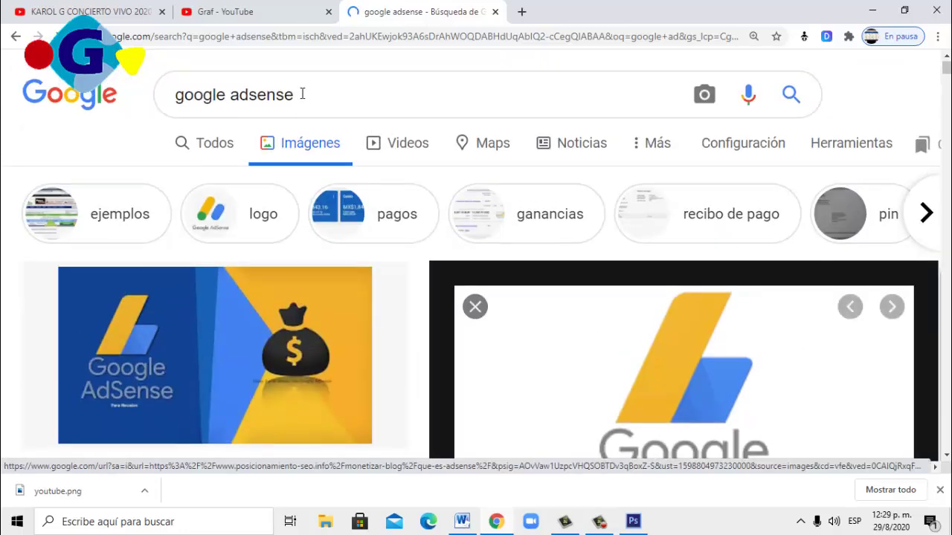
Refine the image search to google adsense png and browse the resulting logos.
text(p)
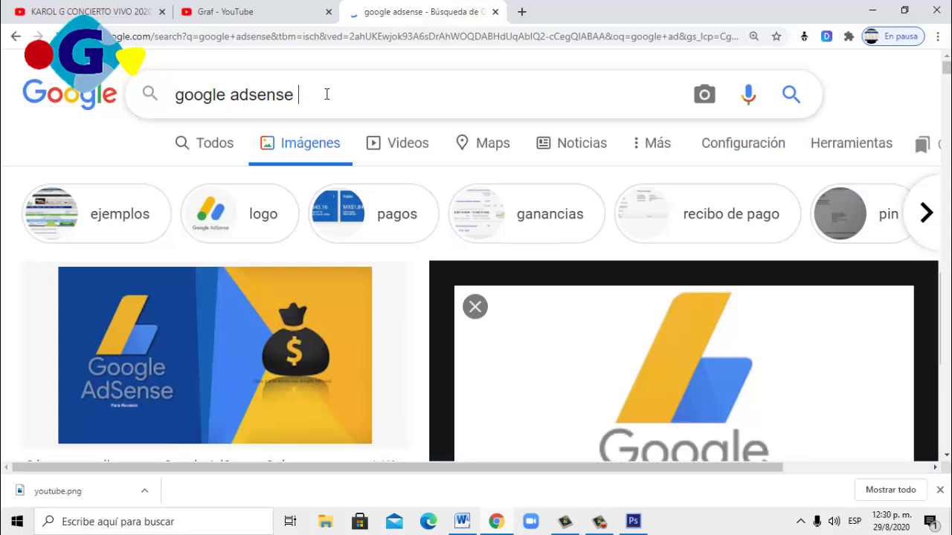
text(ng)
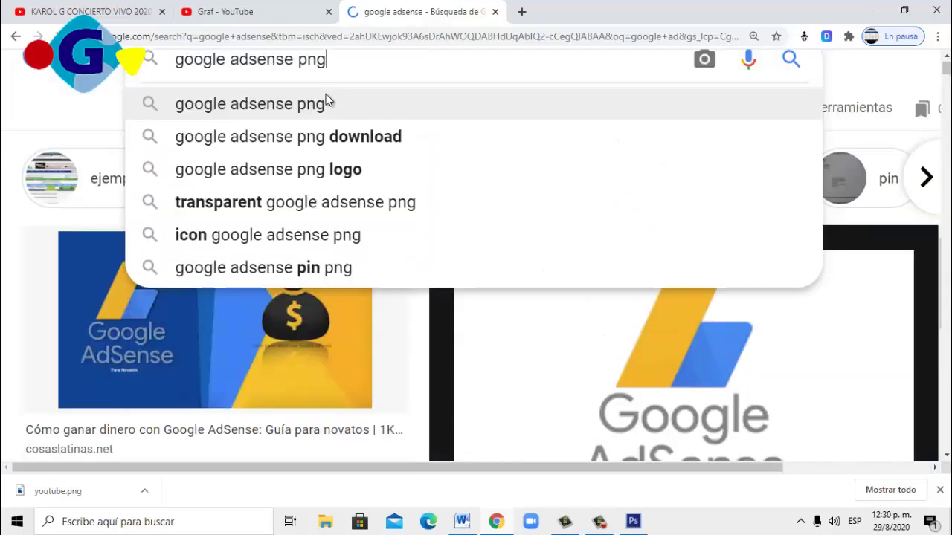
click(342, 108)
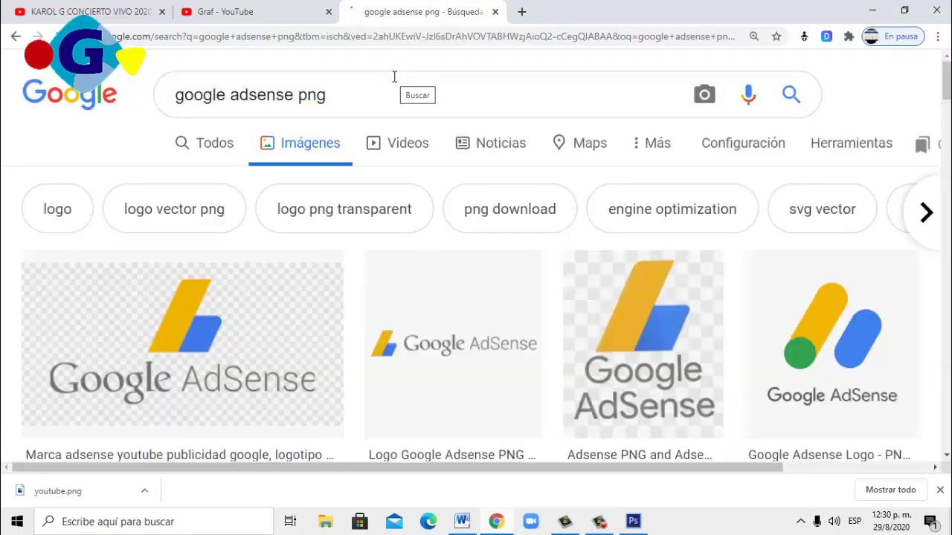
scroll(325, 217, down, 2)
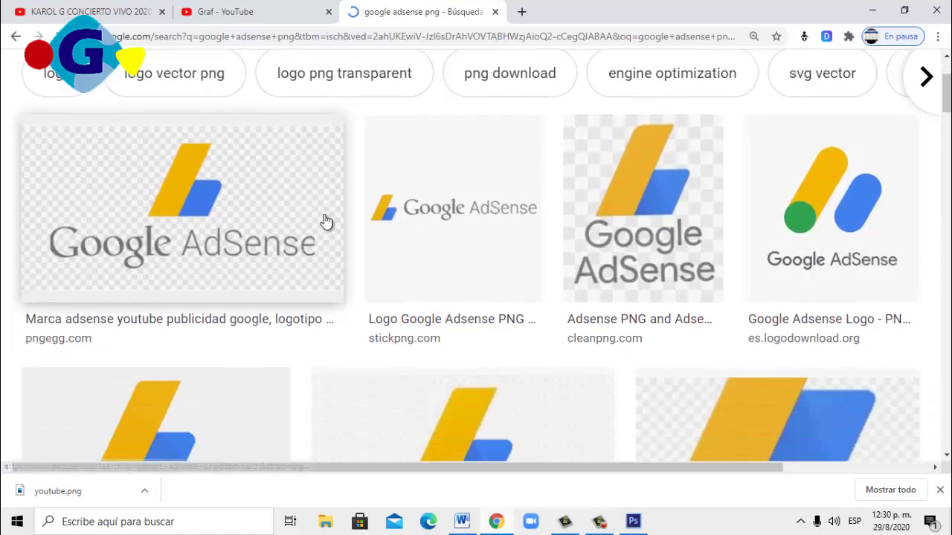
Look through the google adsense png image results and preview the stacked Google AdSense logo from CleanPNG.
scroll(252, 200, down, 4)
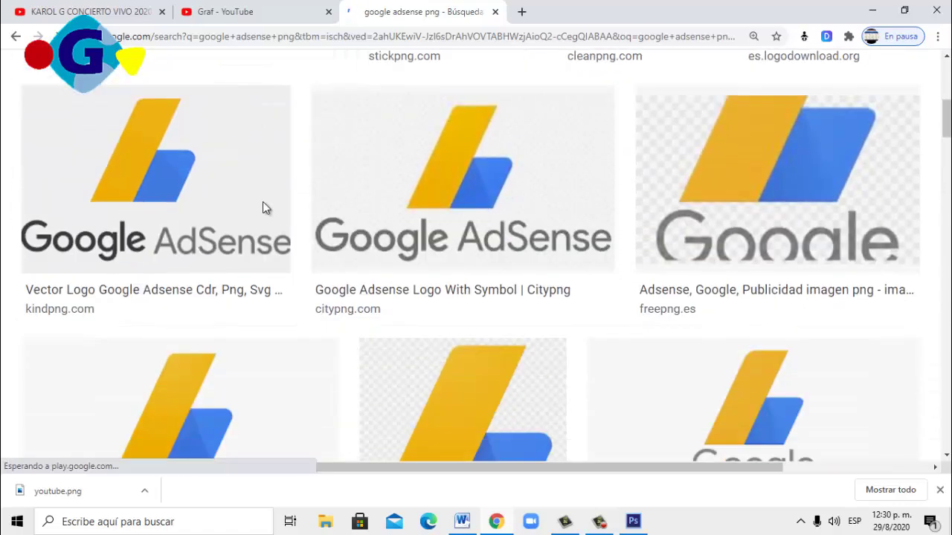
scroll(512, 235, down, 2)
scroll(514, 235, down, 1)
scroll(504, 223, down, 2)
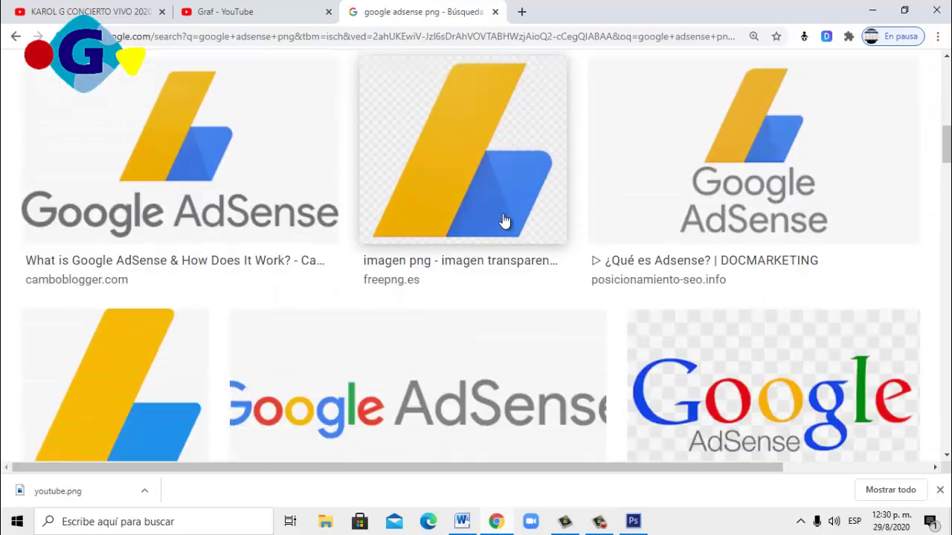
scroll(640, 219, up, 1)
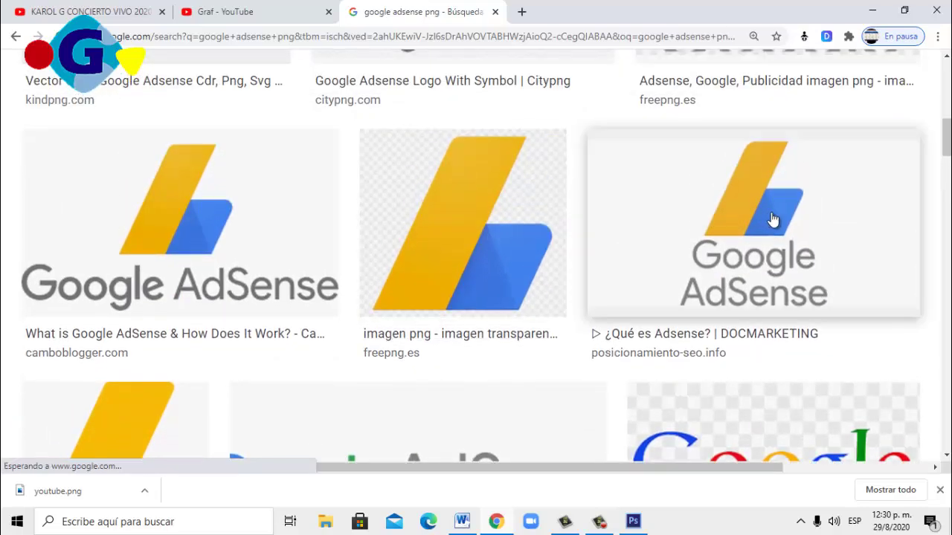
scroll(476, 197, up, 4)
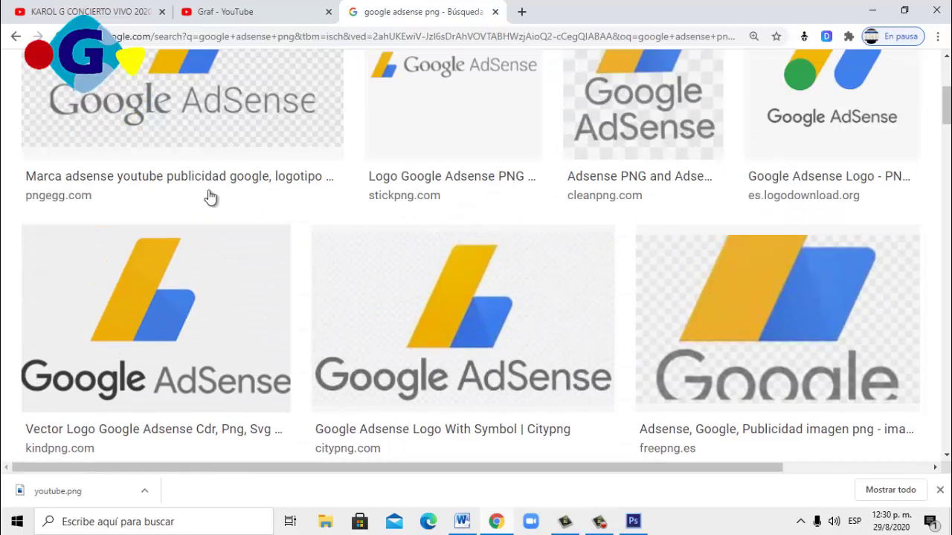
scroll(211, 187, up, 1)
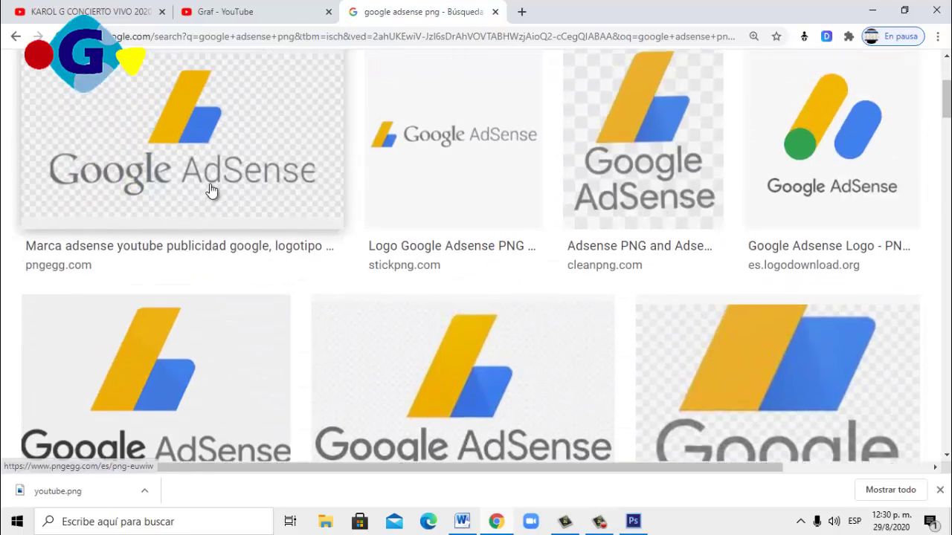
click(650, 141)
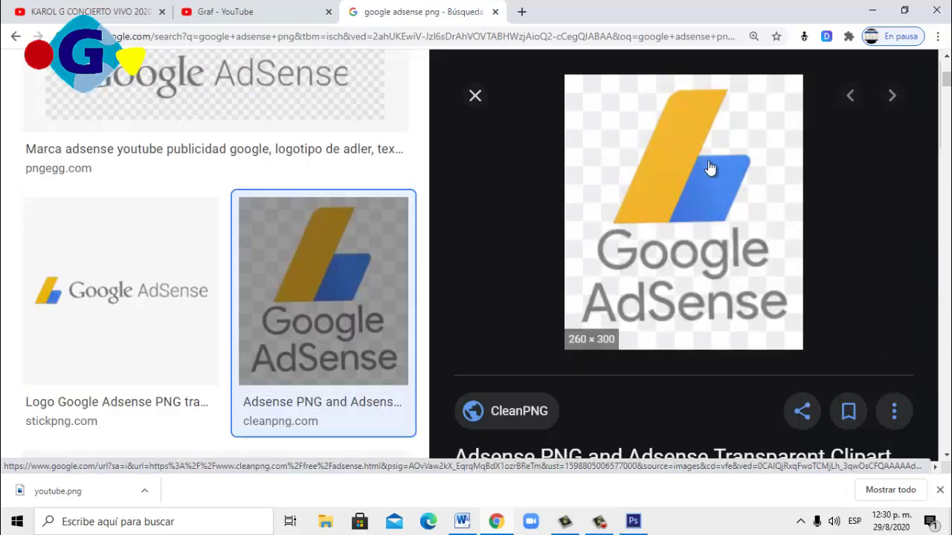
Save the previewed CleanPNG logo as a JPEG image named adsense in the Nueva carpeta folder.
right_click(708, 161)
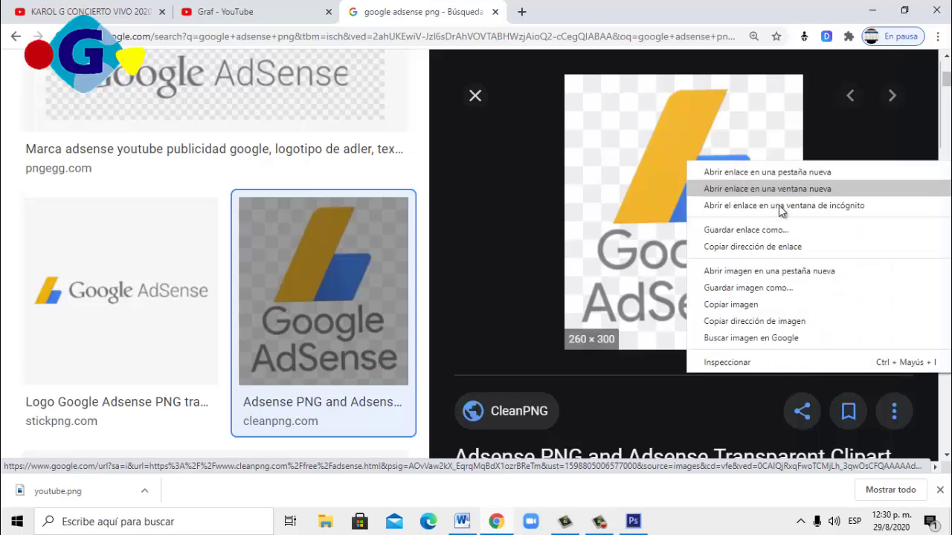
click(788, 287)
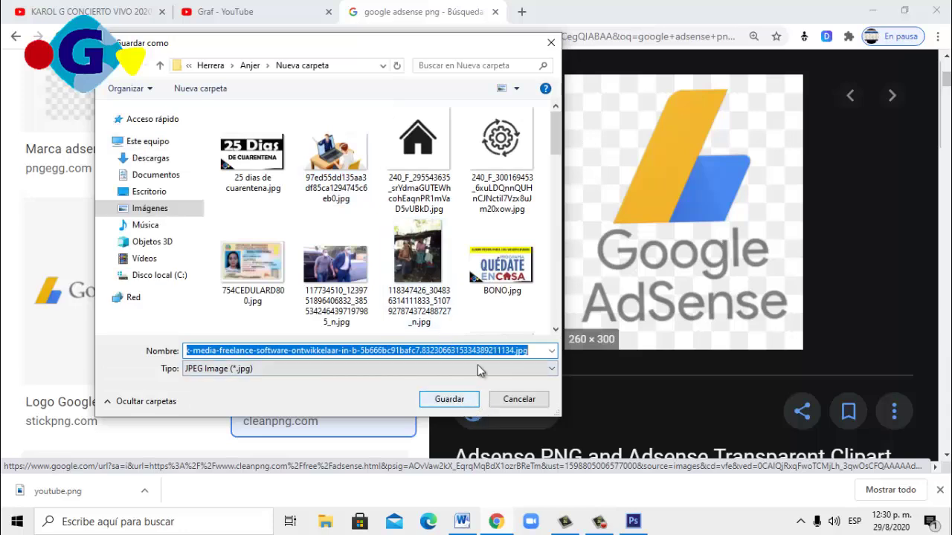
text(ads)
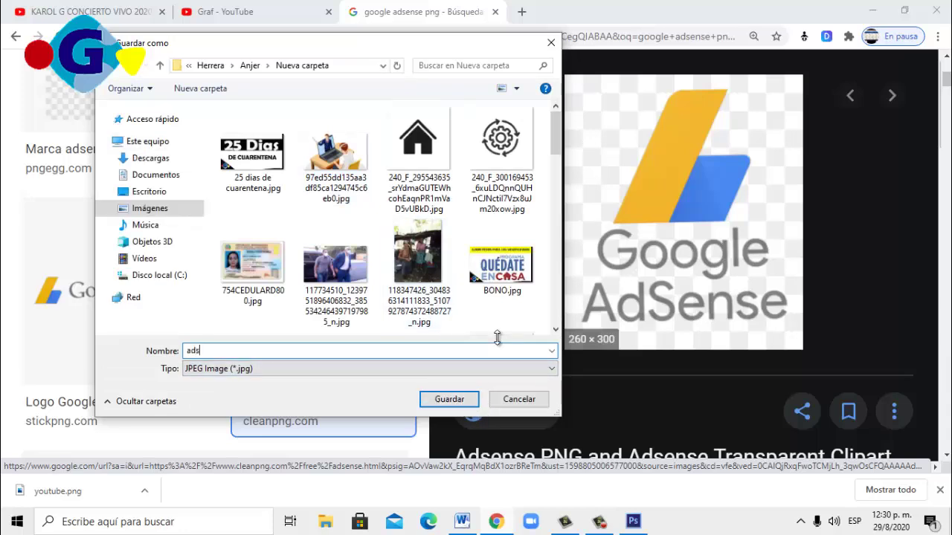
text(ense)
click(449, 400)
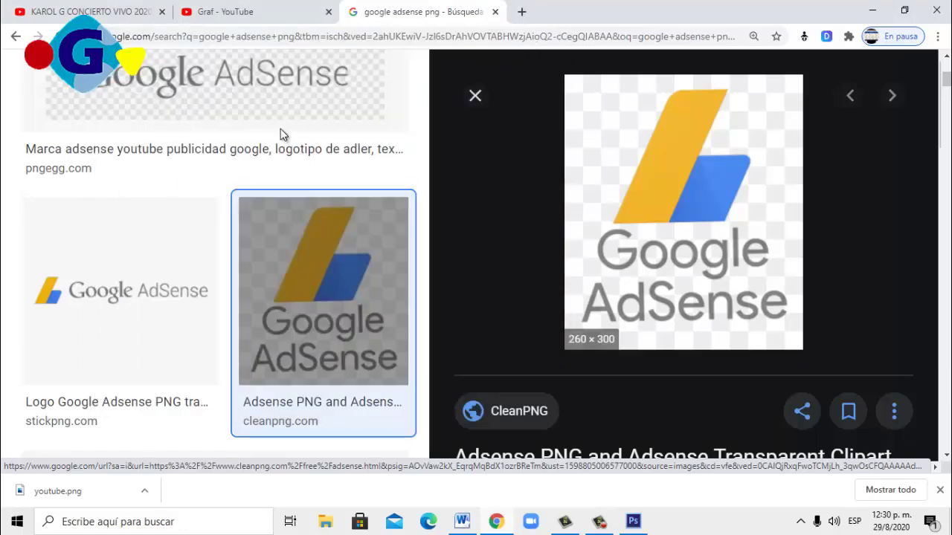
Preview the wide Google AdSense logo from PNGEgg and save it as a PNG image named xzxfdsf.
scroll(280, 135, up, 1)
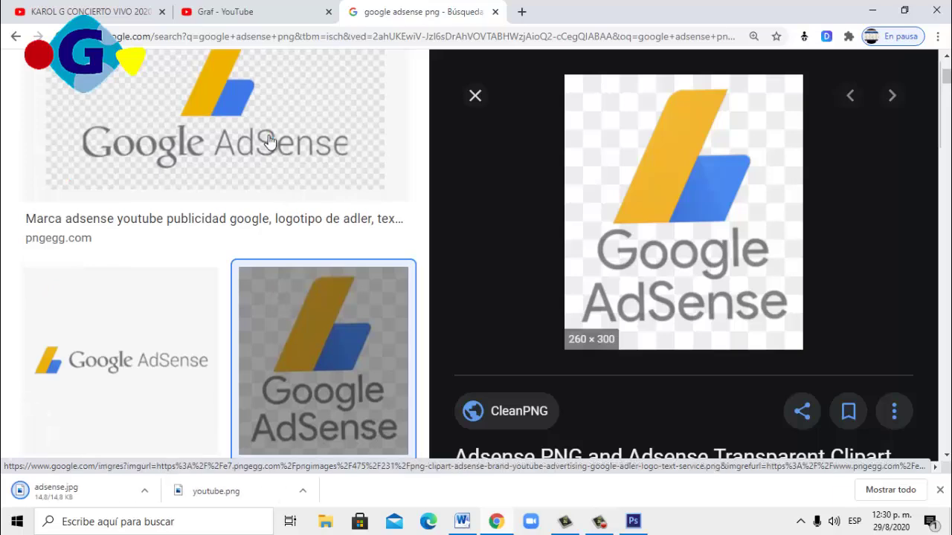
click(269, 141)
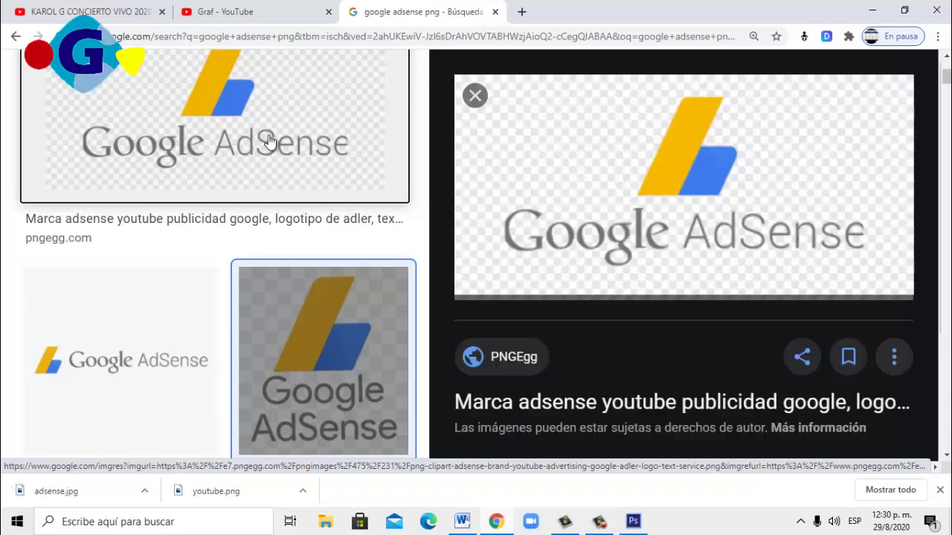
scroll(318, 195, up, 1)
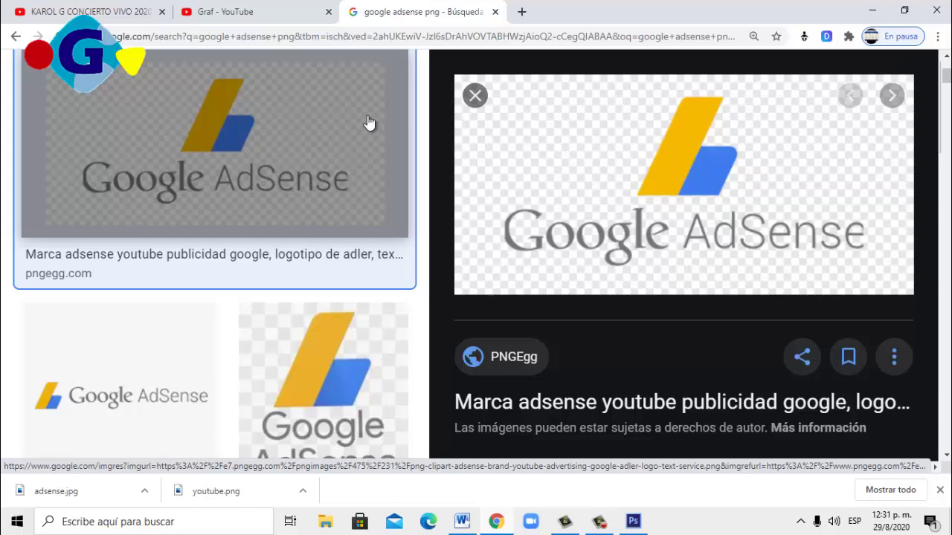
right_click(580, 157)
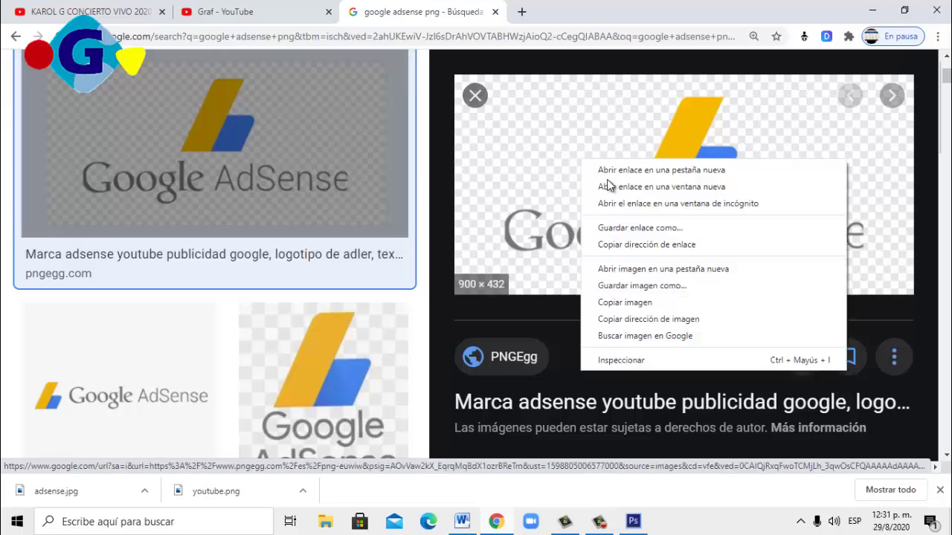
click(684, 285)
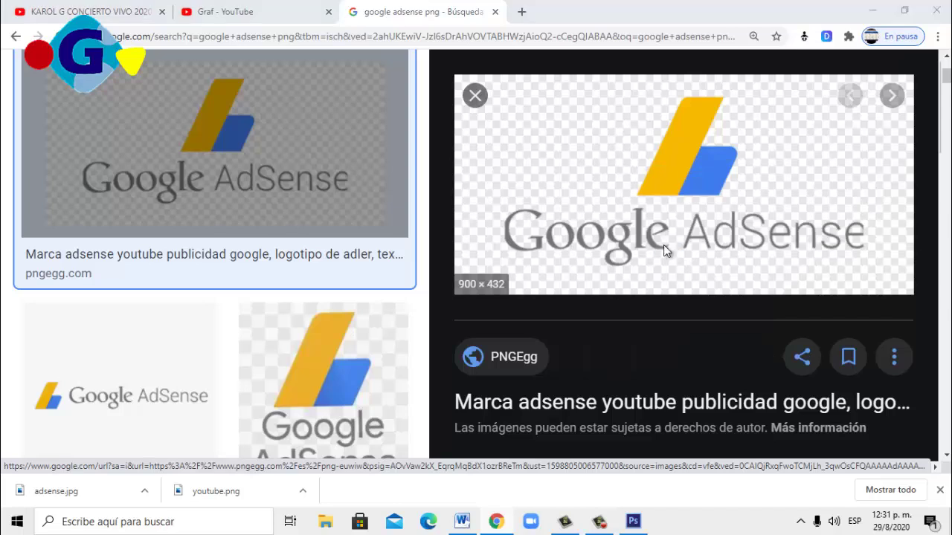
text(xzxfdsf)
click(473, 400)
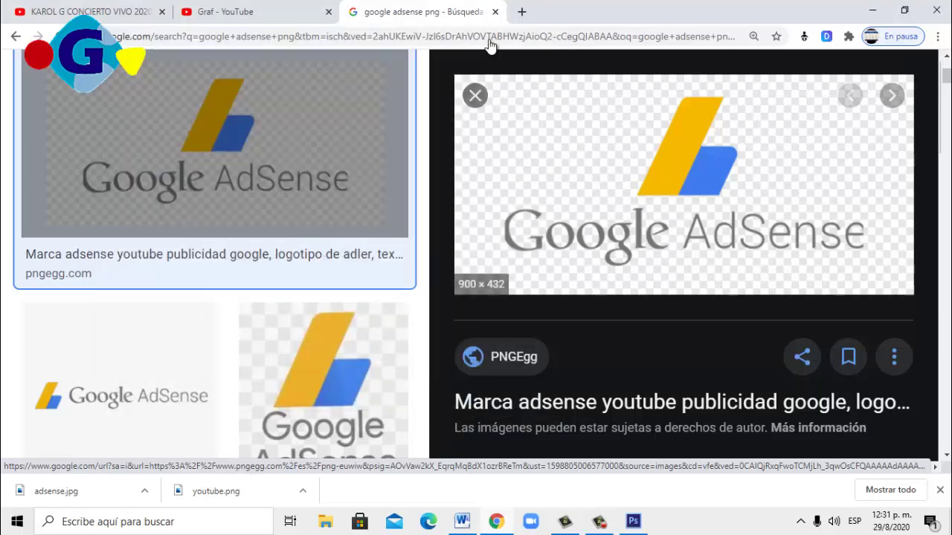
Switch to Photoshop and open xzxfdsf.png and youtube.png together from the Nueva carpeta folder.
click(634, 523)
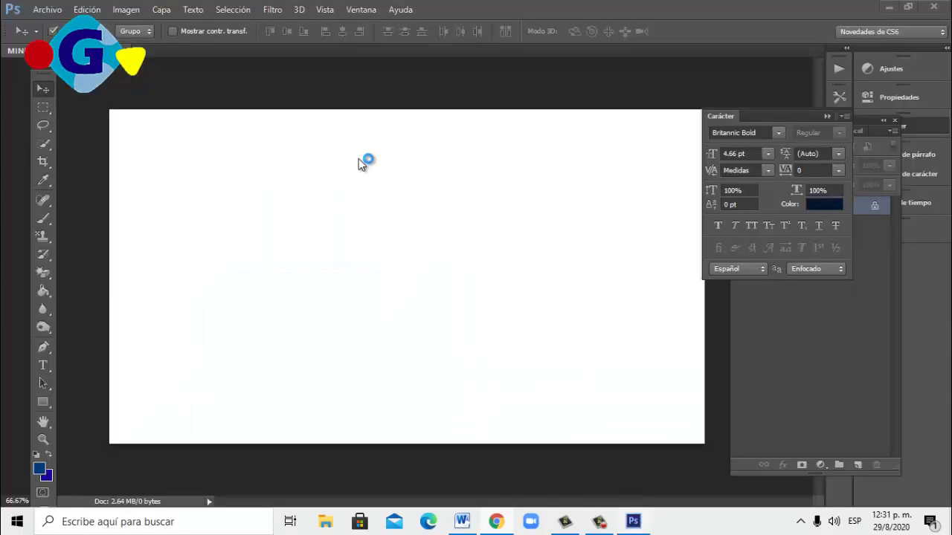
click(55, 12)
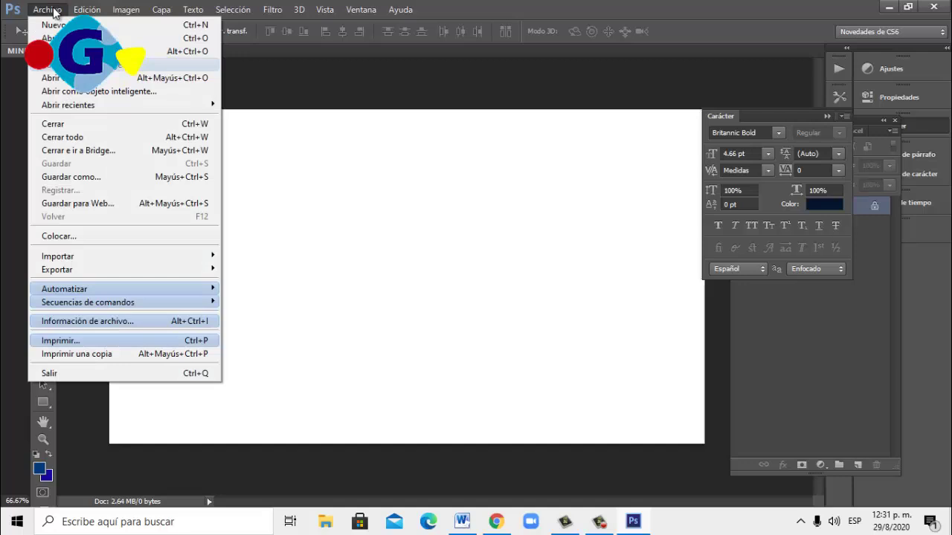
click(52, 38)
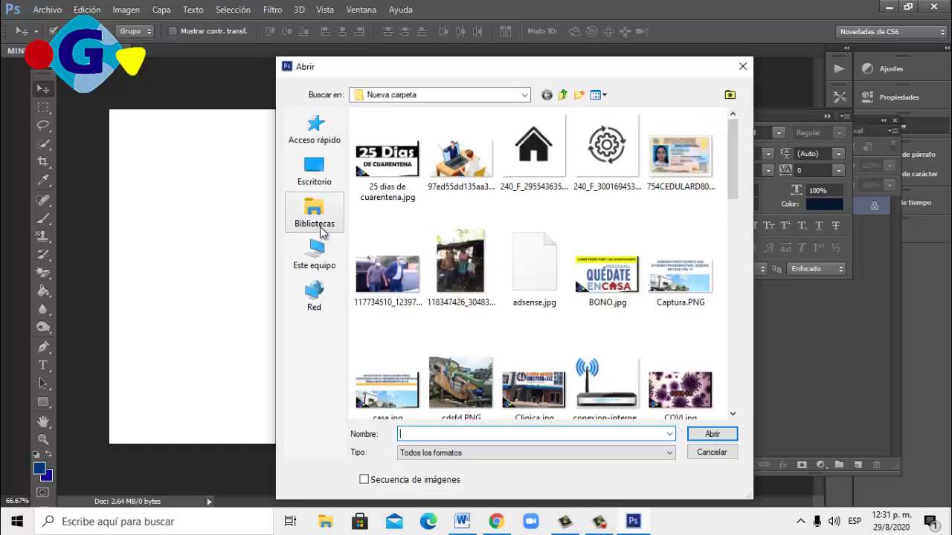
drag(732, 174, 732, 364)
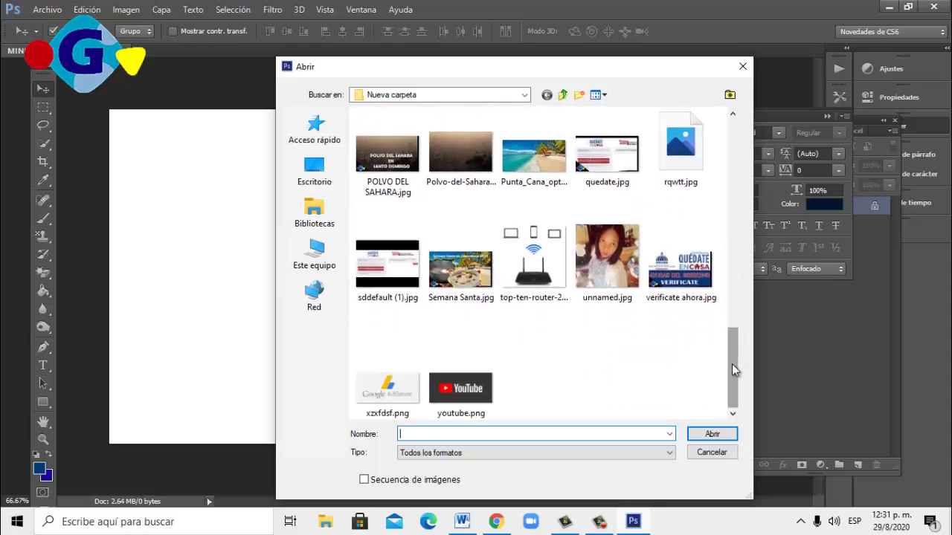
click(468, 400)
ctrl+click(394, 394)
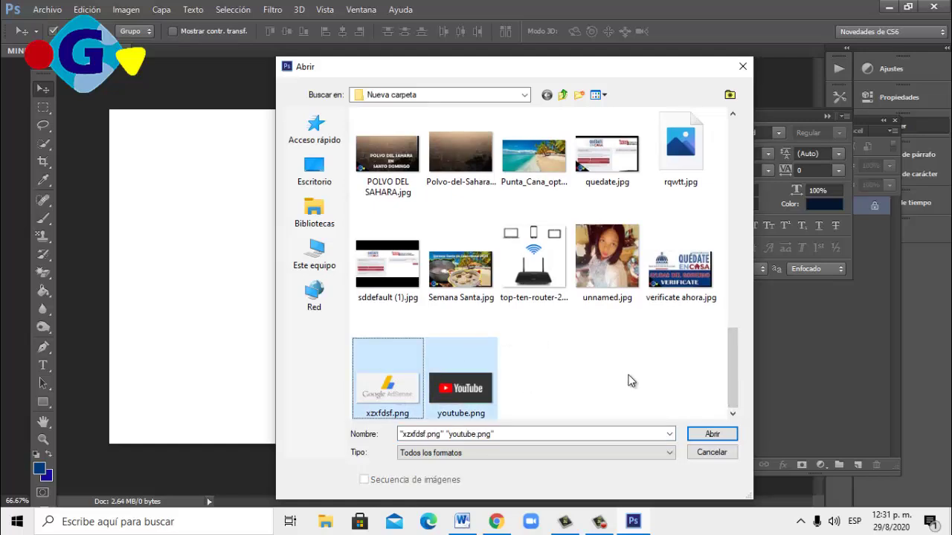
click(712, 433)
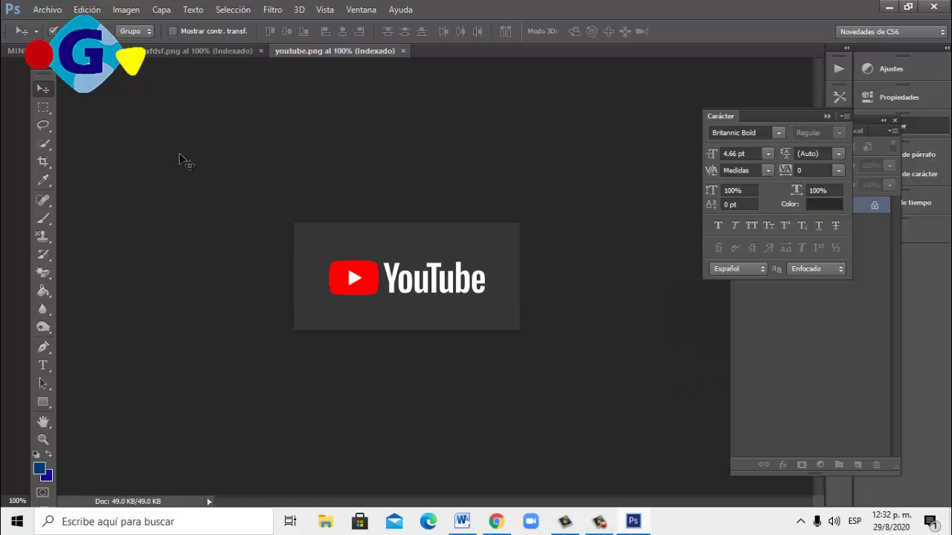
Open adsense.jpg from the Nueva carpeta folder as another document.
click(46, 10)
key(Escape)
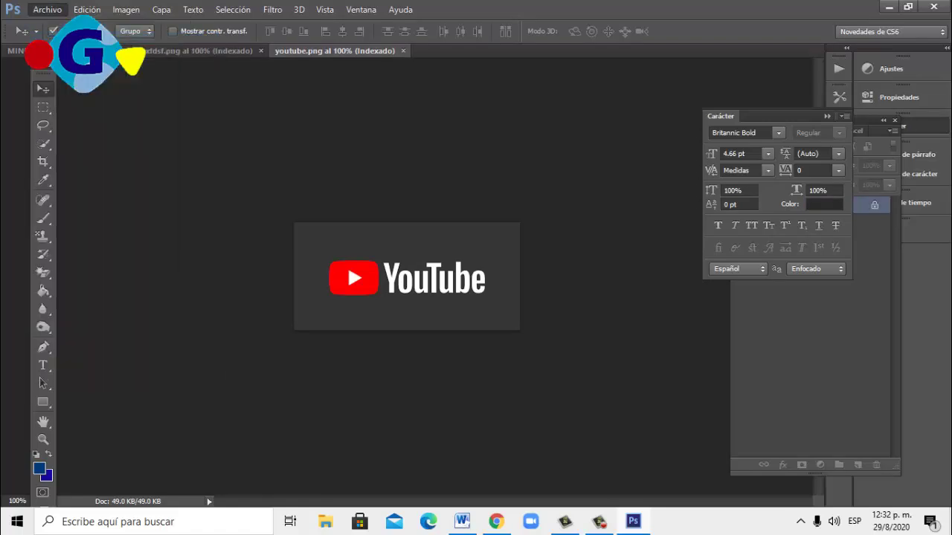
key(ctrl+o)
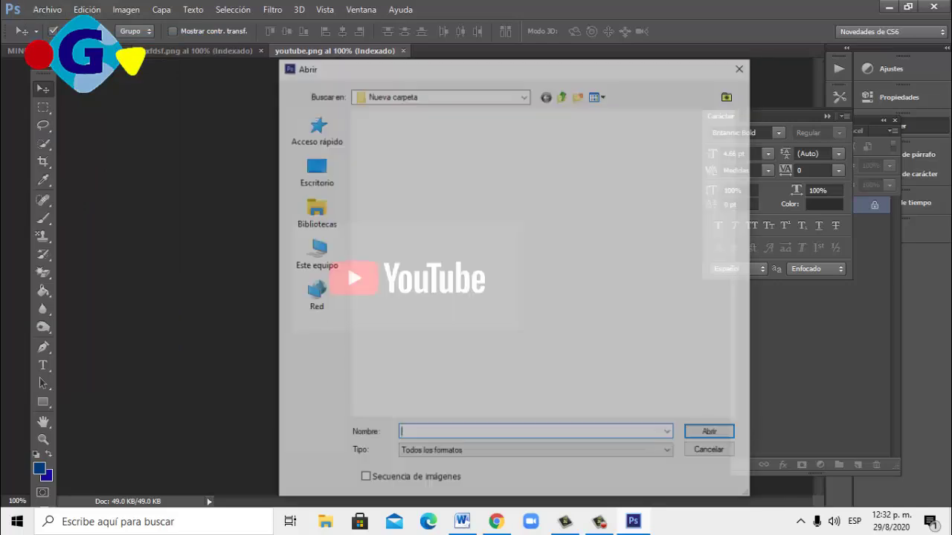
double_click(554, 272)
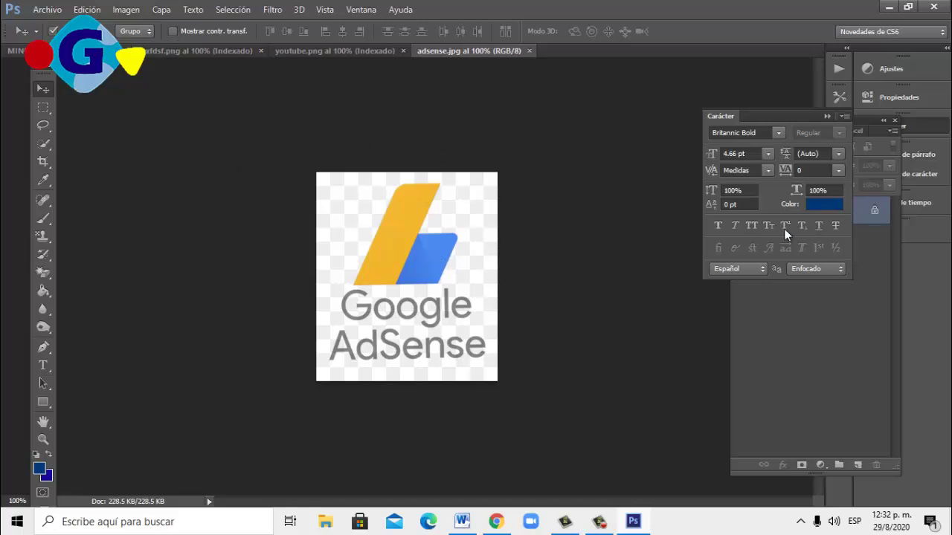
Bring the layer list into view and convert adsense.jpg's locked Fondo background into a regular layer named Capa 0.
click(858, 361)
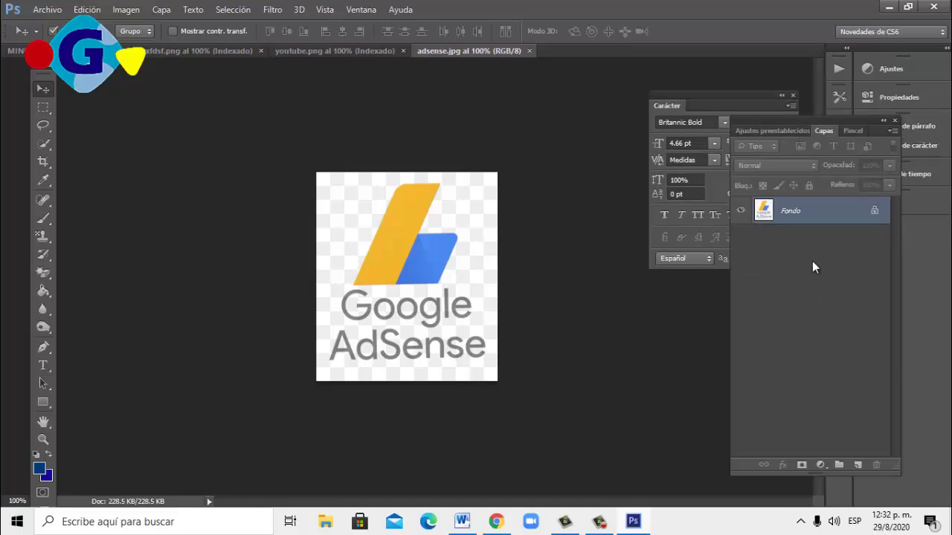
click(699, 264)
click(853, 275)
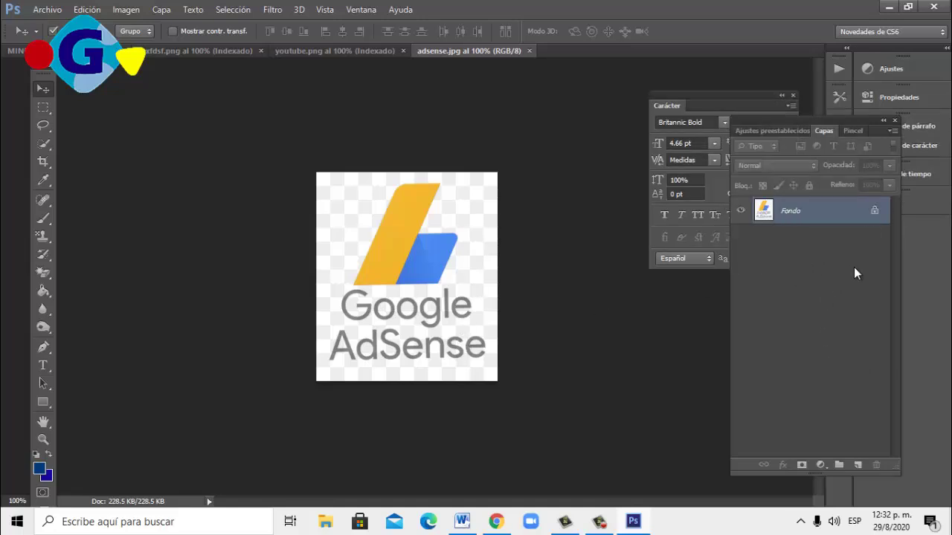
double_click(874, 212)
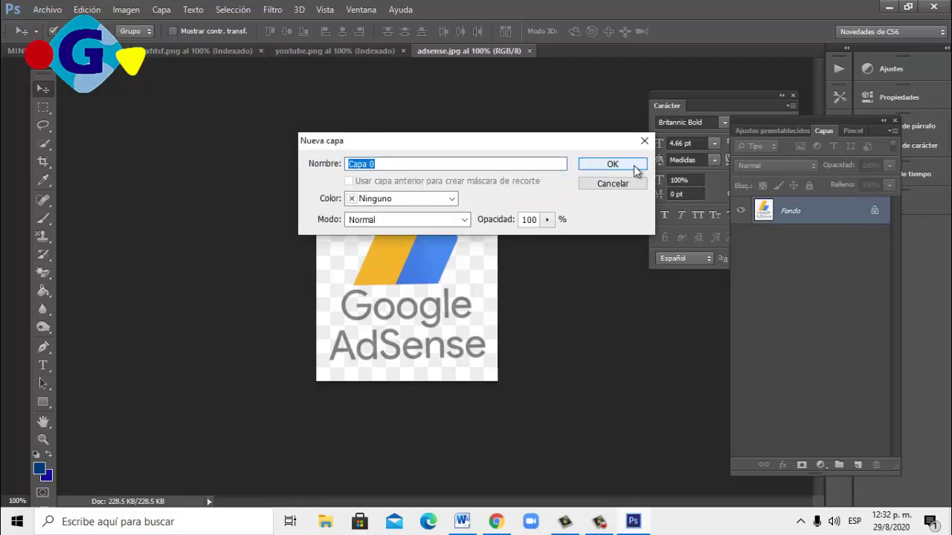
click(634, 165)
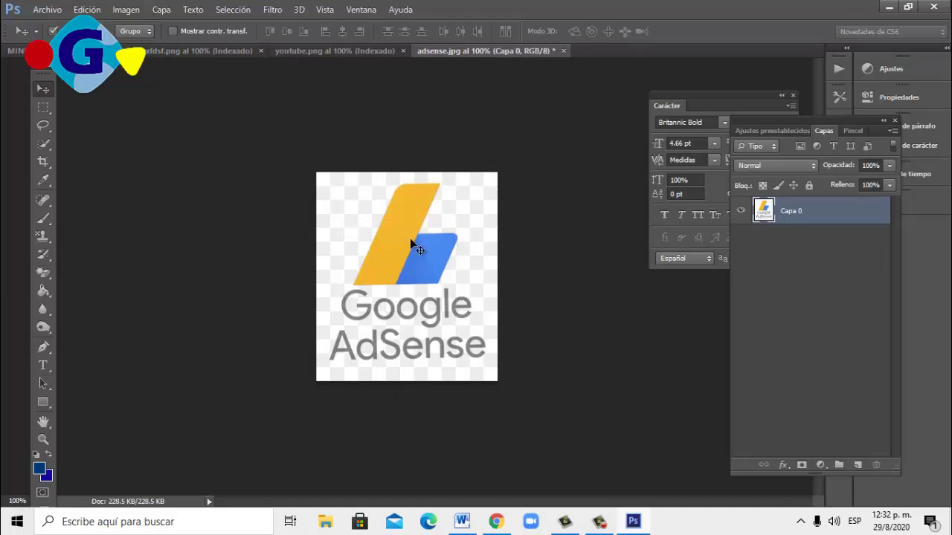
Try to move the AdSense logo layer out of its own canvas, and undo the moves.
drag(414, 247, 313, 243)
drag(192, 213, 190, 214)
drag(410, 261, 303, 258)
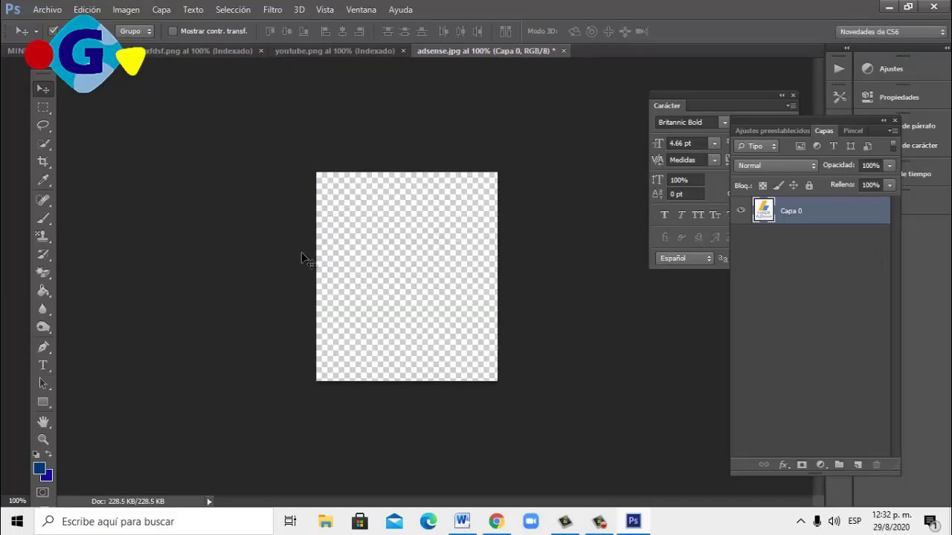
click(384, 283)
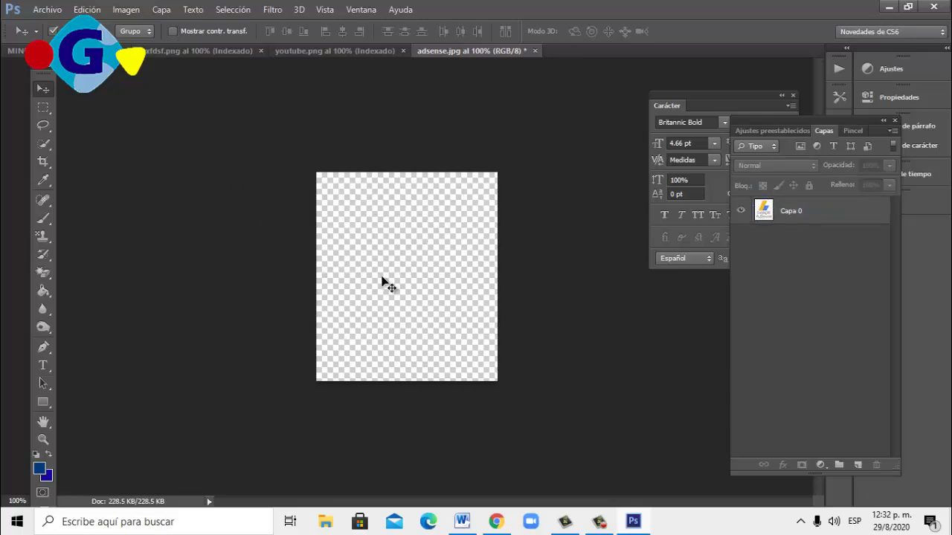
key(ctrl+alt+z)
key(ctrl+alt+z)
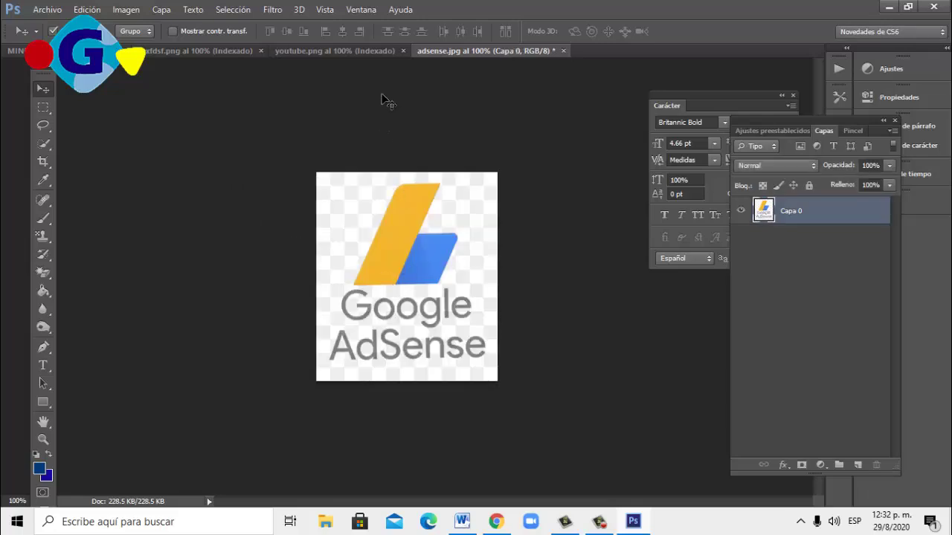
Try to move the YouTube logo from youtube.png into the MINIATURA document, and return to youtube.png.
click(365, 50)
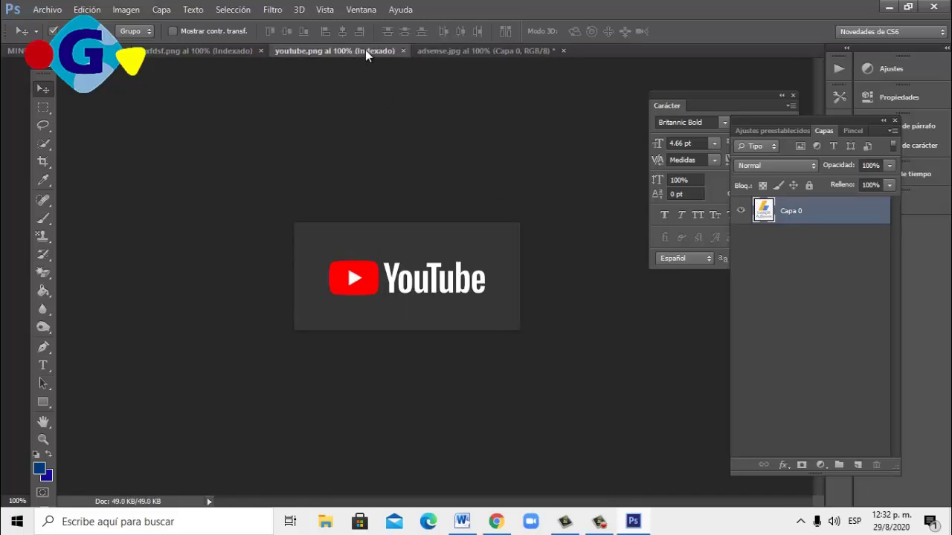
drag(479, 275, 295, 216)
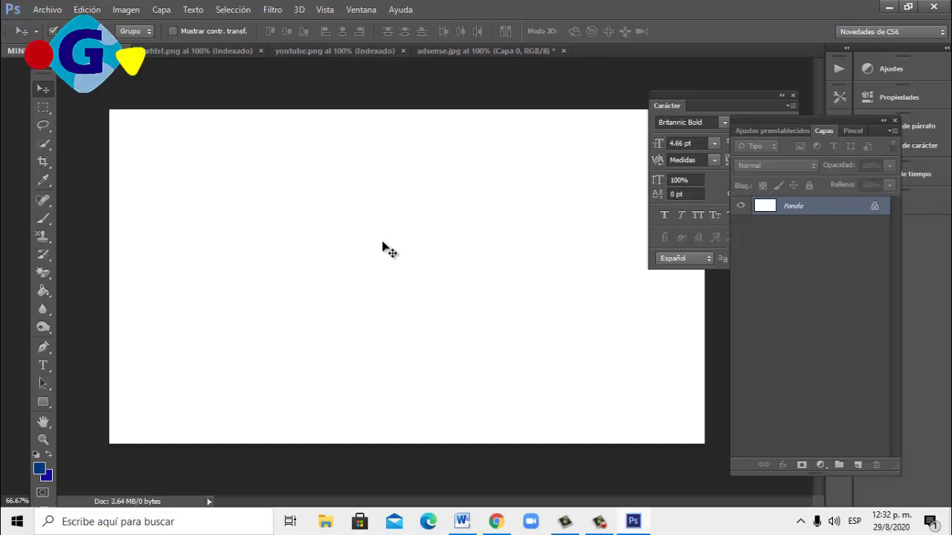
click(321, 49)
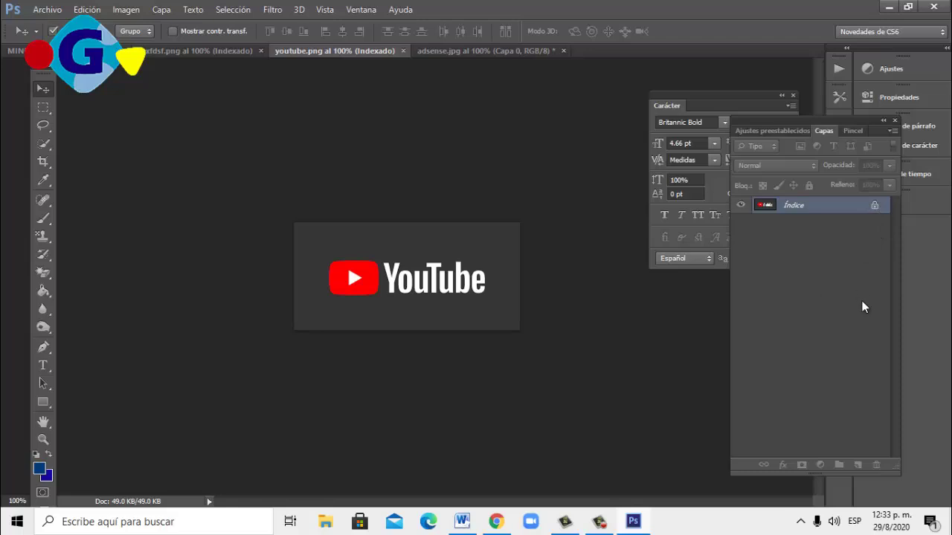
Switch to the Rectangular Marquee tool in youtube.png.
click(45, 109)
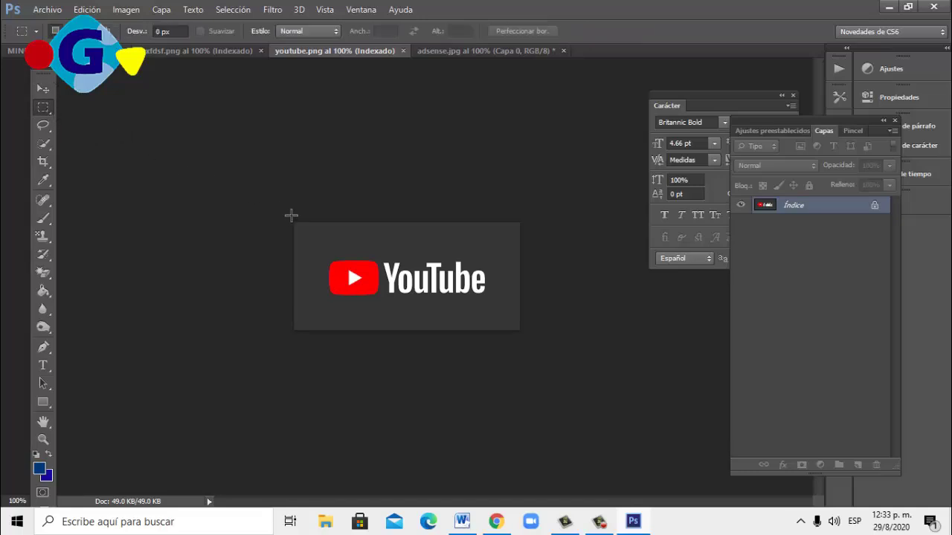
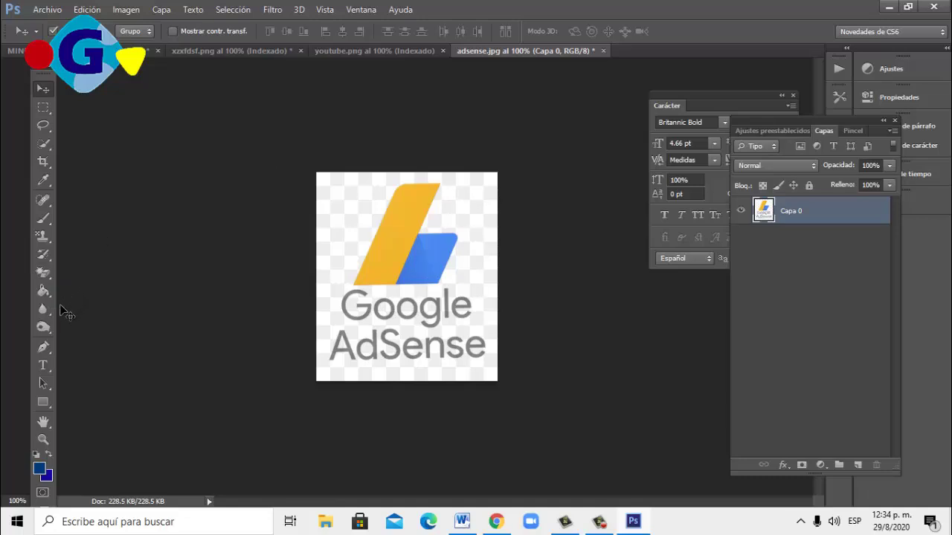
Erase the checkered white background around the AdSense logo in adsense.jpg with the Magic Eraser tool.
click(46, 273)
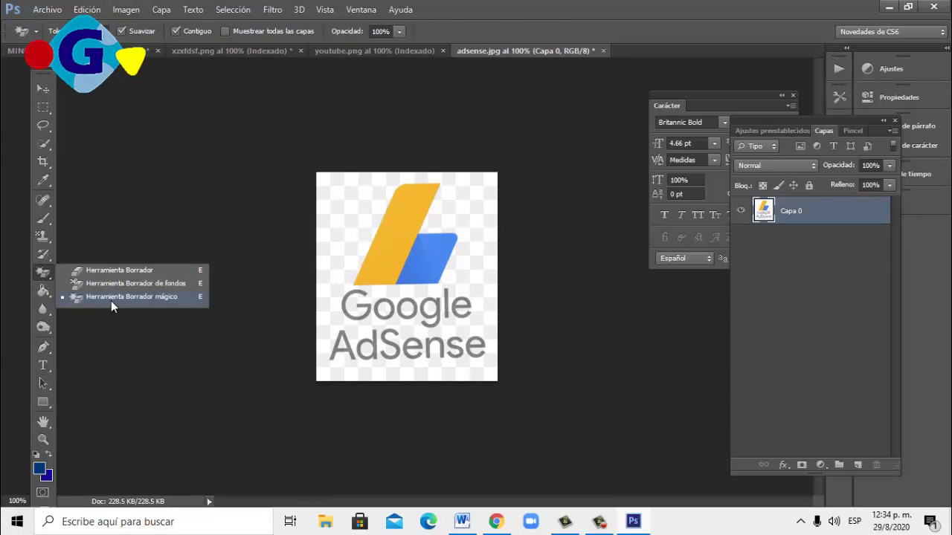
click(111, 300)
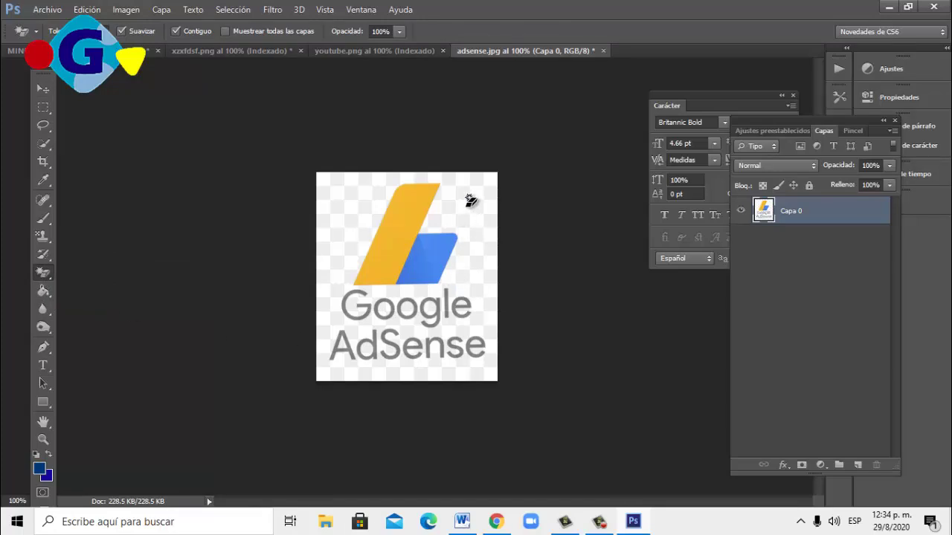
click(481, 227)
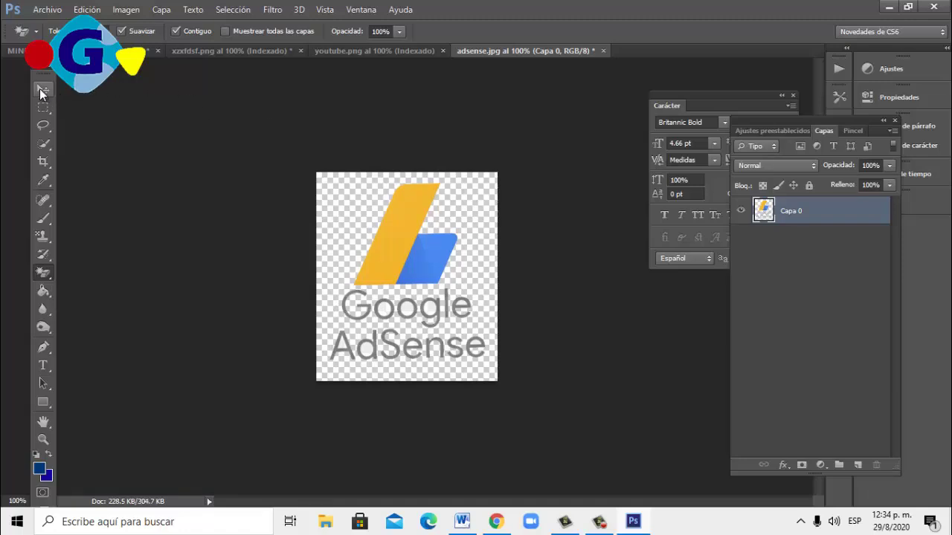
Move the AdSense logo into the MINIATURA document and place it in the white area beside the YouTube banner.
click(41, 89)
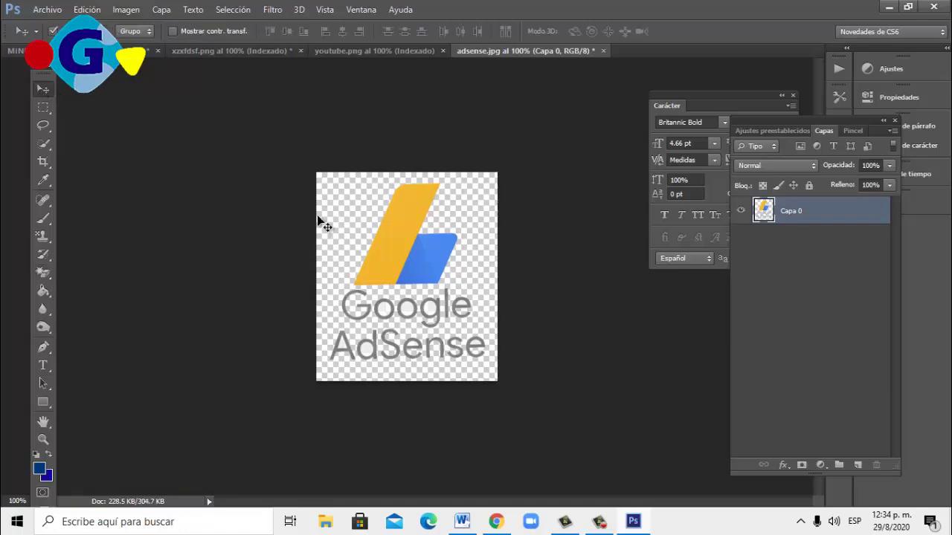
drag(414, 310, 137, 43)
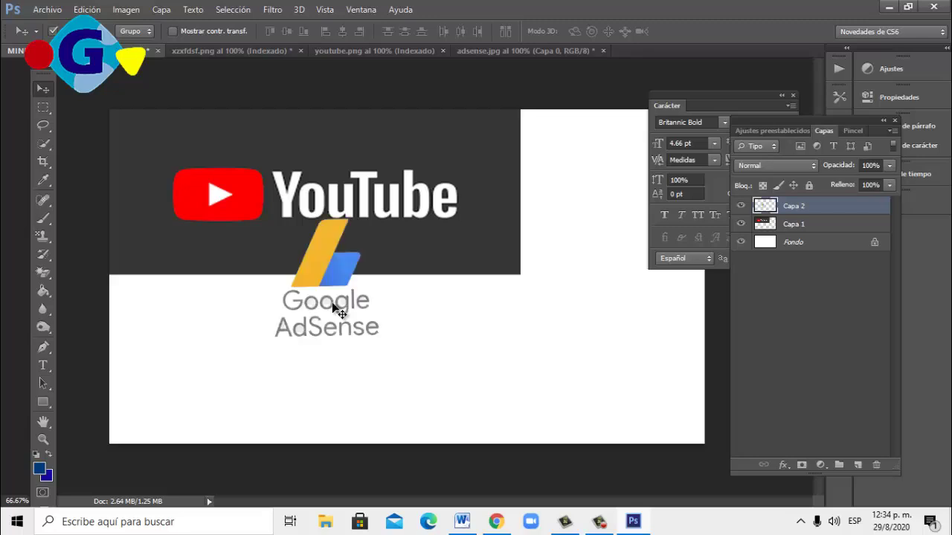
drag(340, 313, 591, 241)
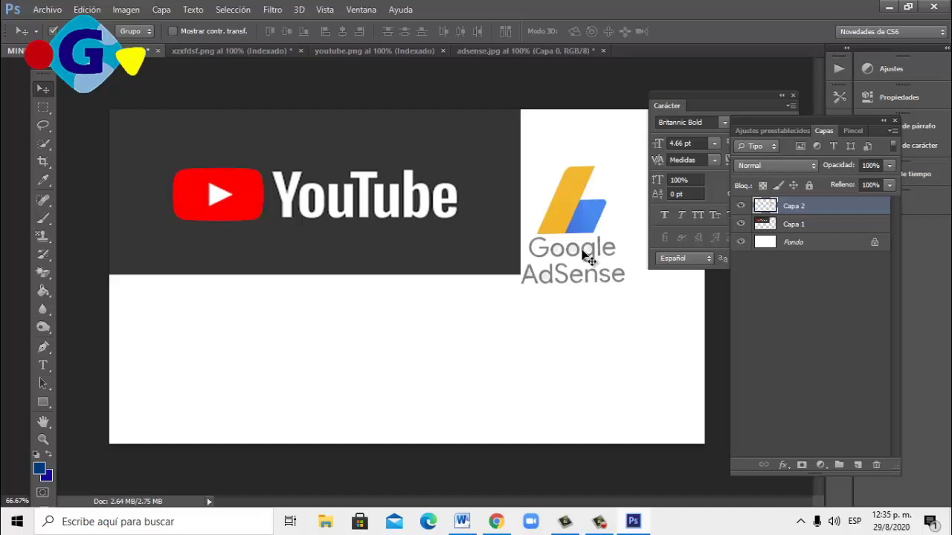
key(f)
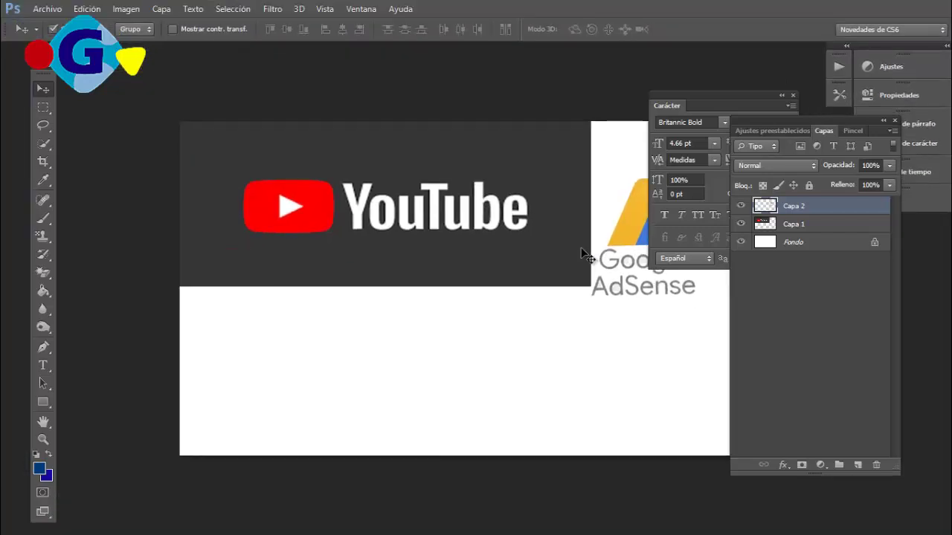
scroll(484, 272, right, 5)
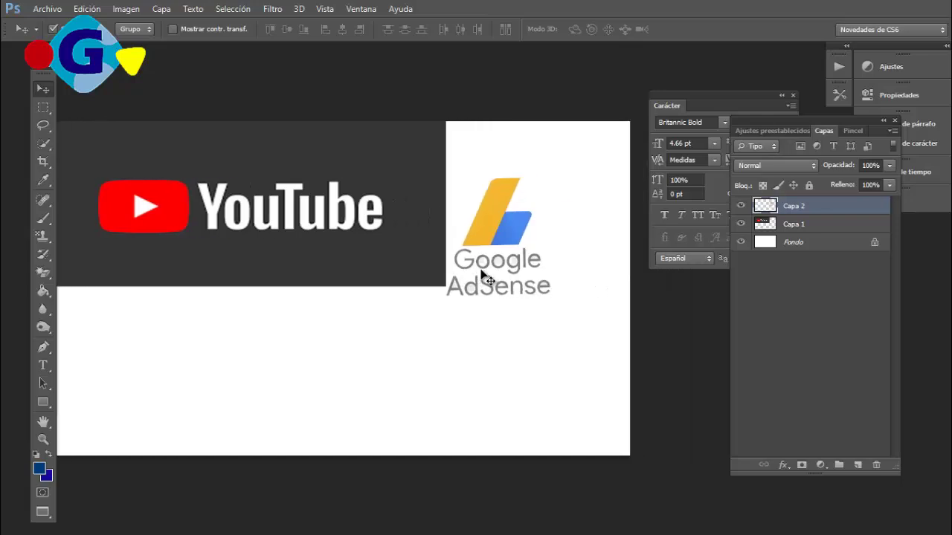
drag(500, 245, 526, 208)
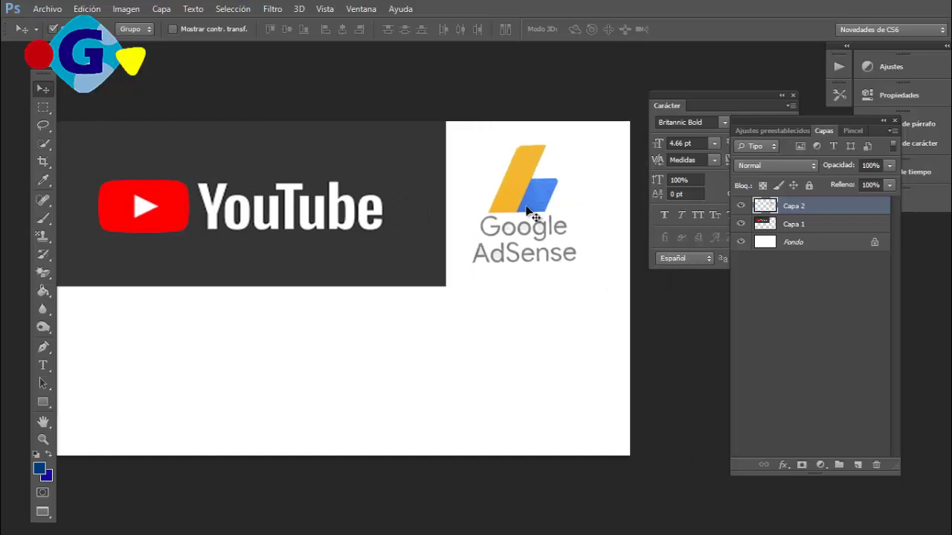
Enlarge the AdSense logo to about 140% width with Free Transform so it nearly fills the white space beside the YouTube banner.
key(ctrl+t)
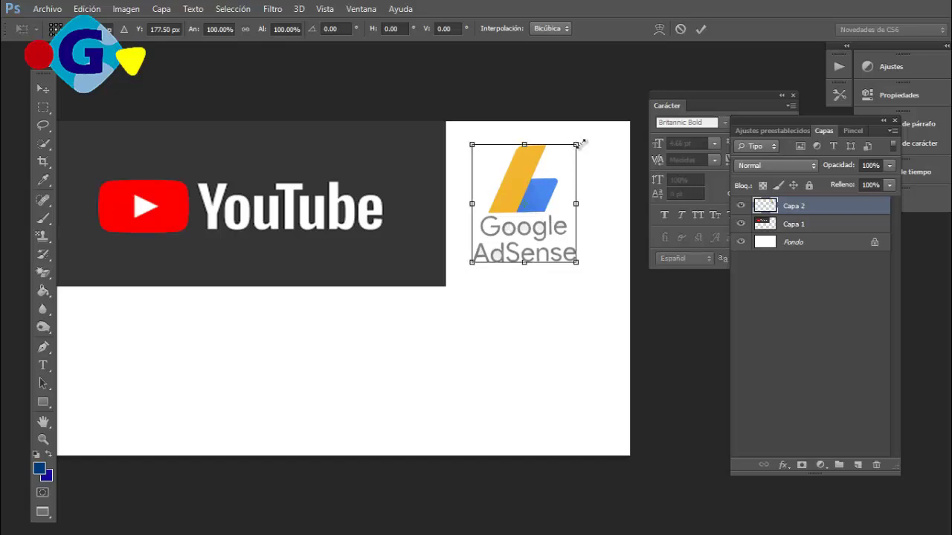
drag(577, 145, 608, 132)
drag(548, 149, 534, 164)
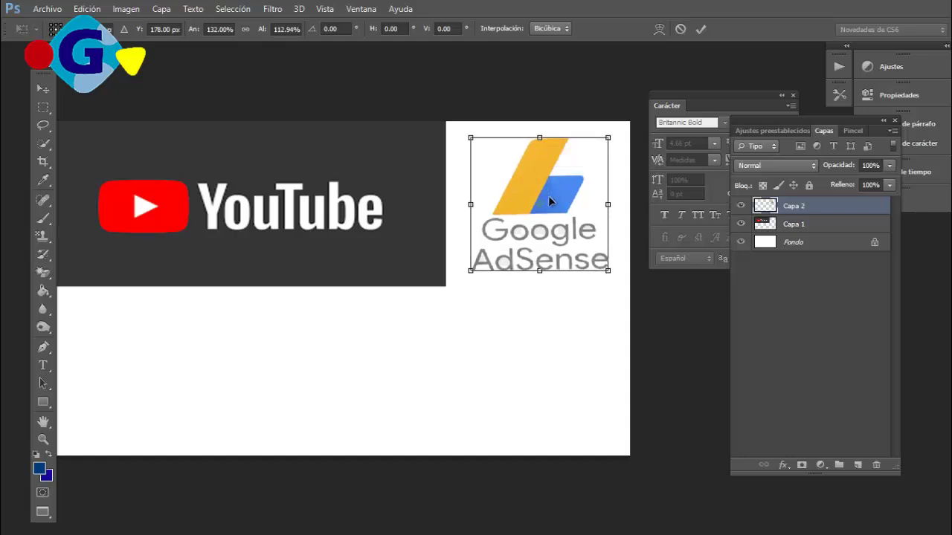
drag(475, 267, 479, 286)
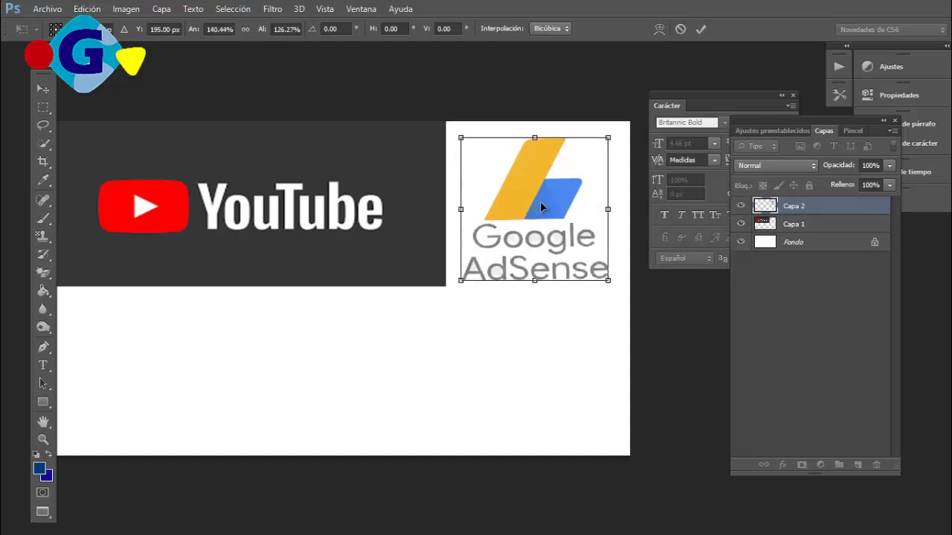
key(Return)
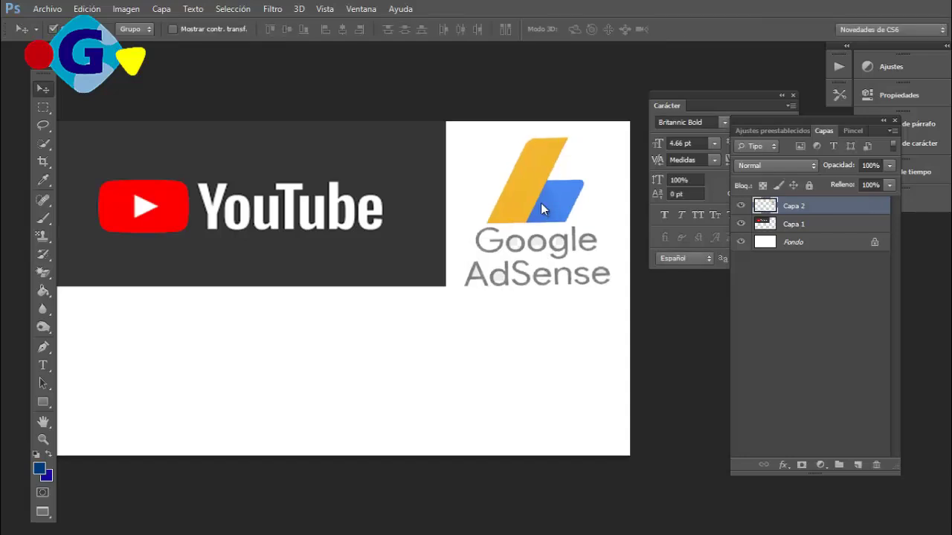
Nudge the AdSense logo upward so it sits close to the canvas's upper edge.
key(Up)
key(Up)
key(Up)
key(Up)
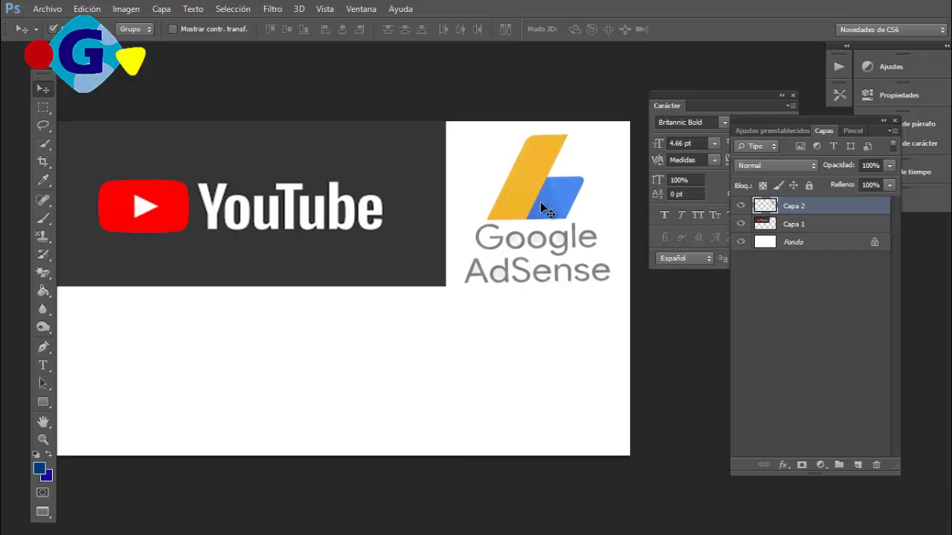
key(Up)
key(Up)
key(Up)
key(Up)
key(Up)
key(Up)
key(Up)
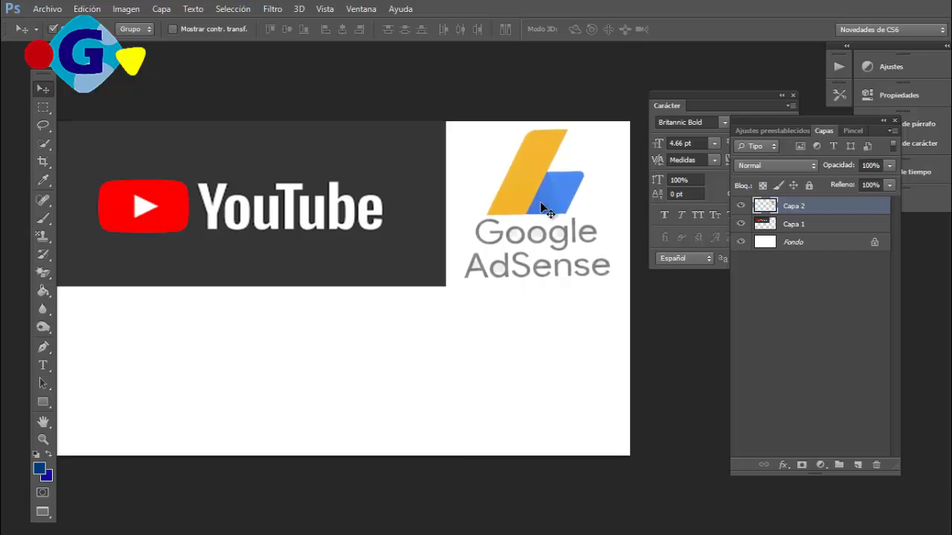
key(Up)
key(Up)
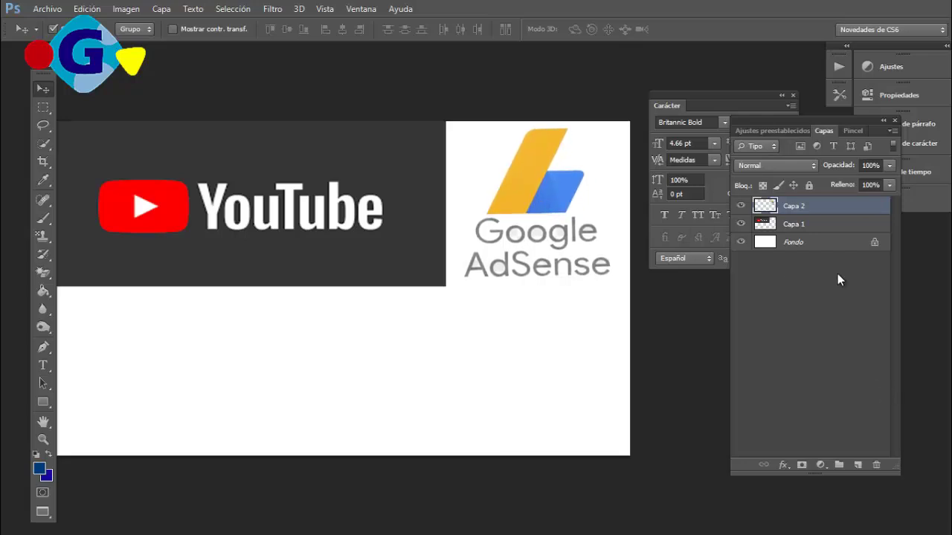
Add a new layer above Capa 2 and make a rectangular selection around the whole AdSense logo area.
click(856, 339)
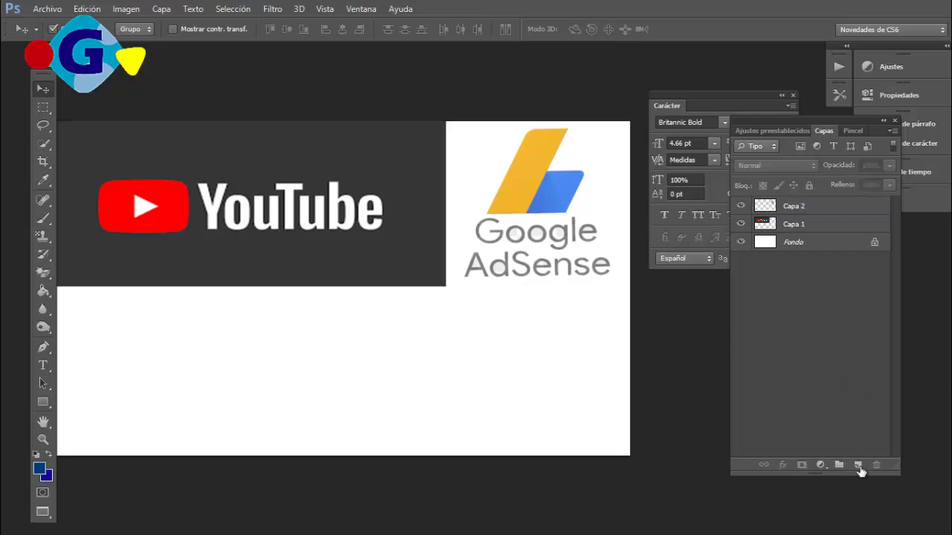
click(858, 466)
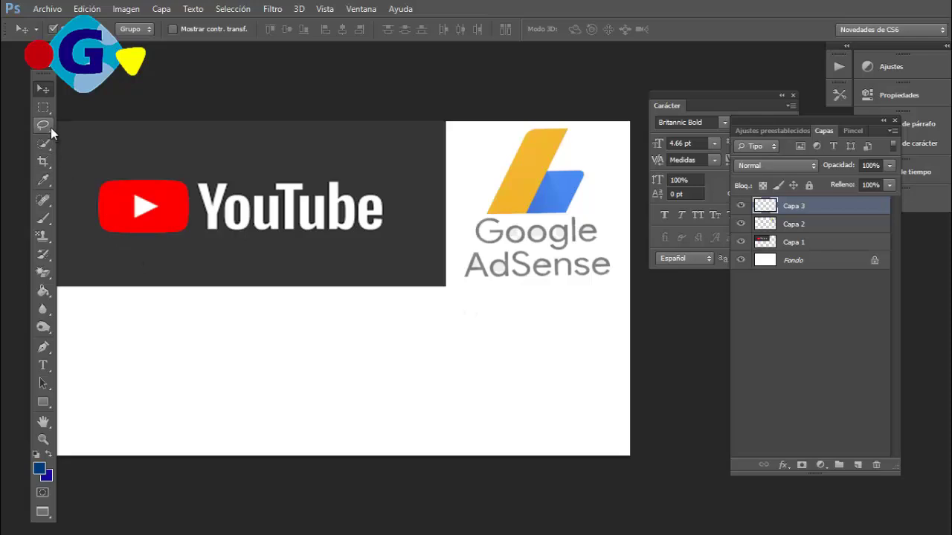
click(43, 110)
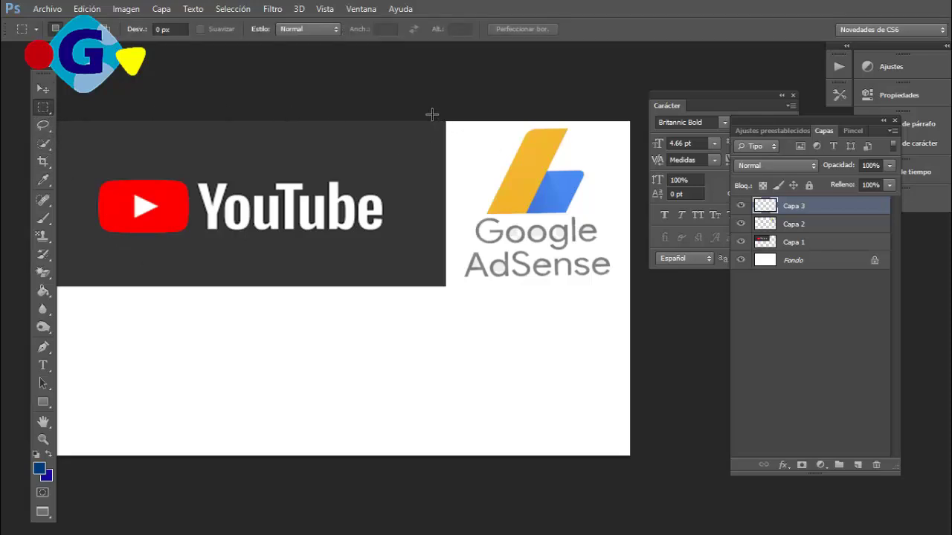
drag(441, 121, 637, 290)
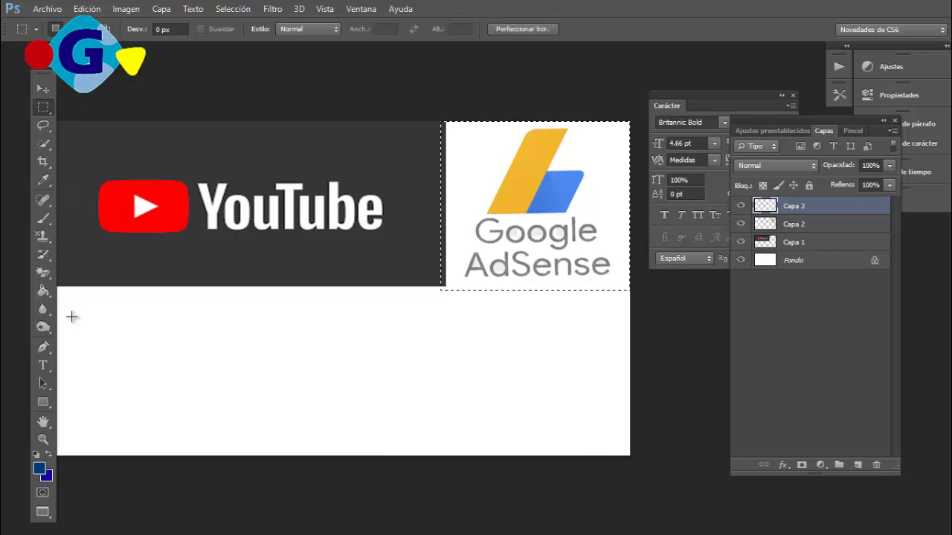
Set the foreground color to near-black 000306.
key(i)
click(42, 469)
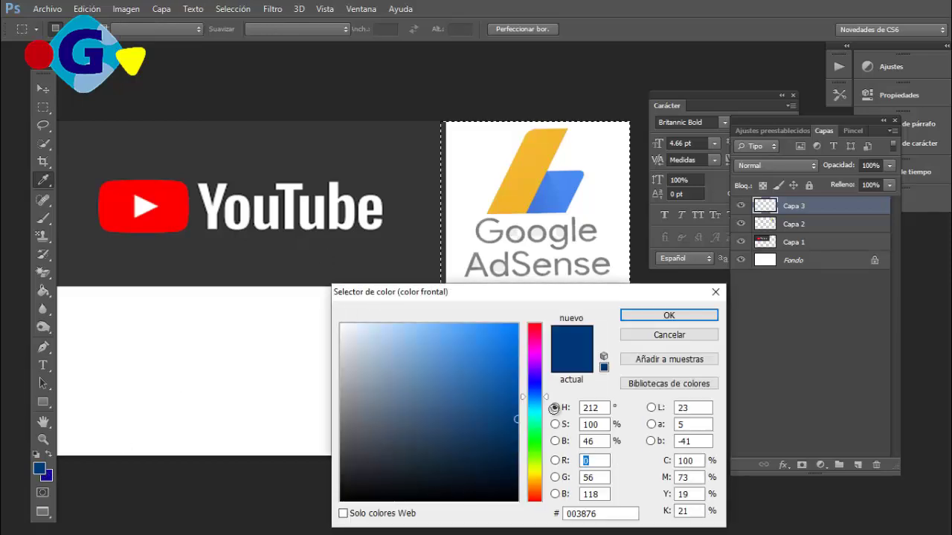
click(513, 497)
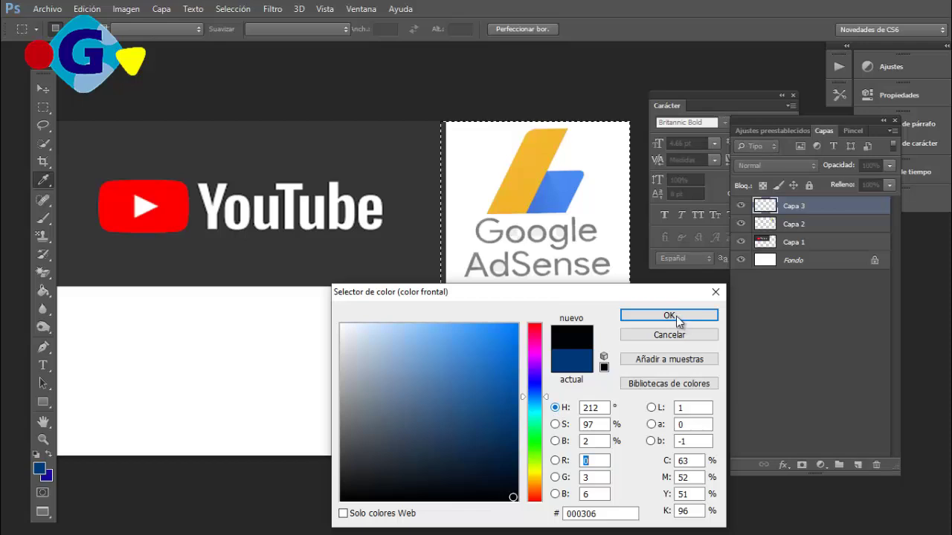
key(m)
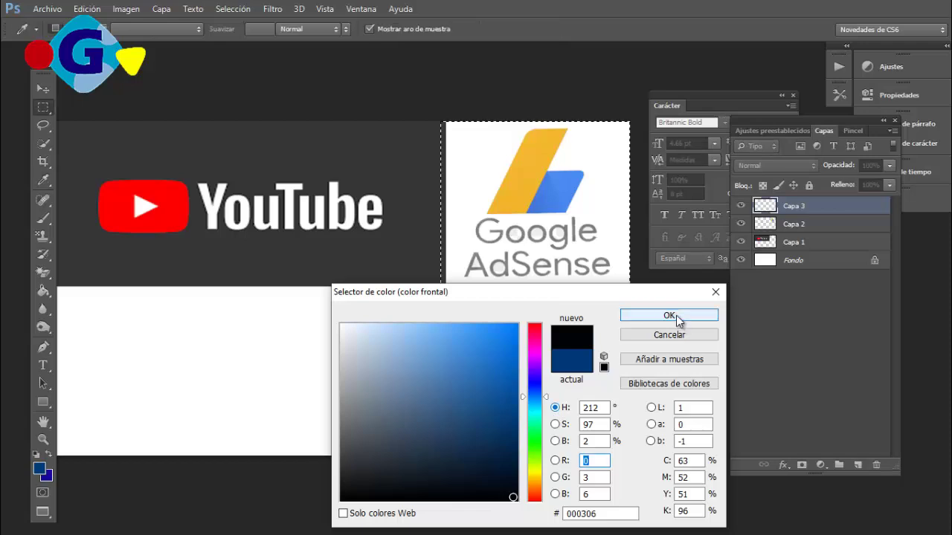
click(670, 316)
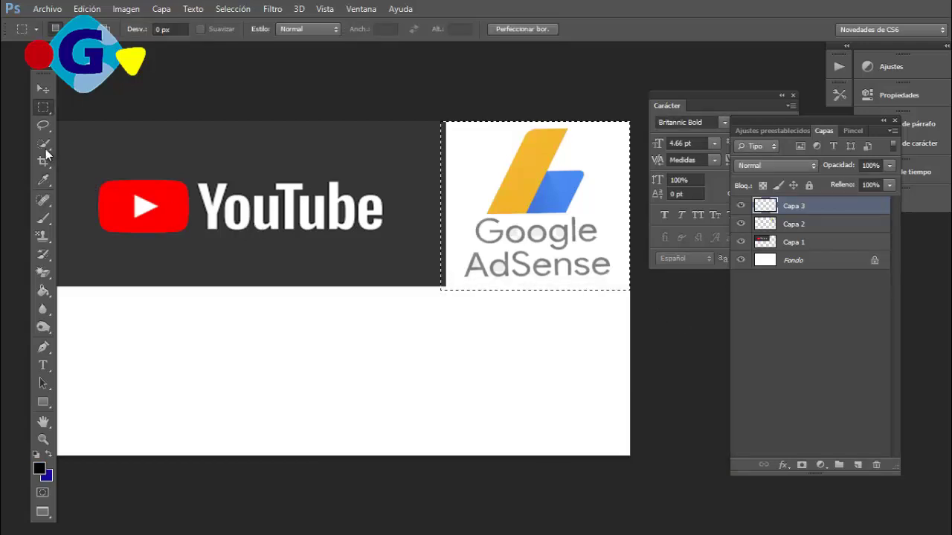
Fill the selection on Capa 3 with the near-black color using the Paint Bucket and place the layer beneath the AdSense logo layer Capa 2.
click(44, 307)
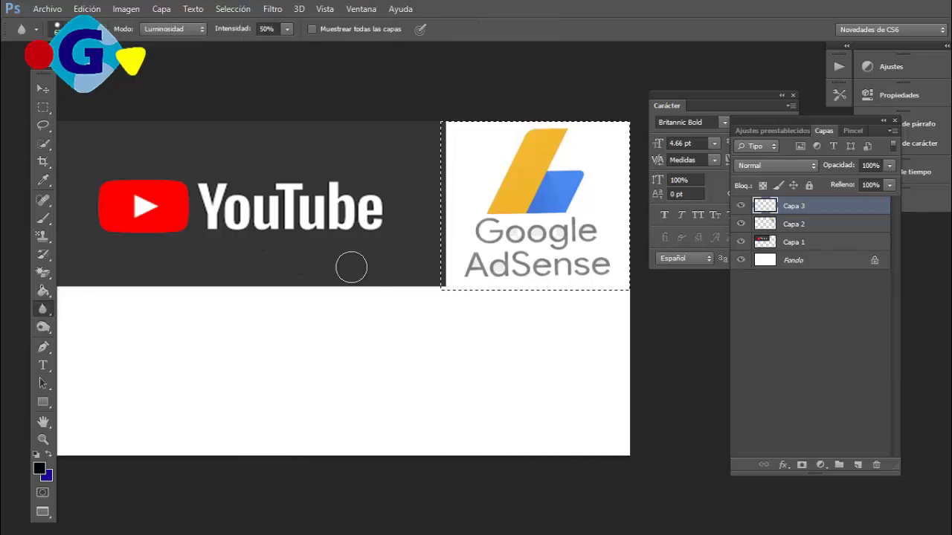
click(43, 291)
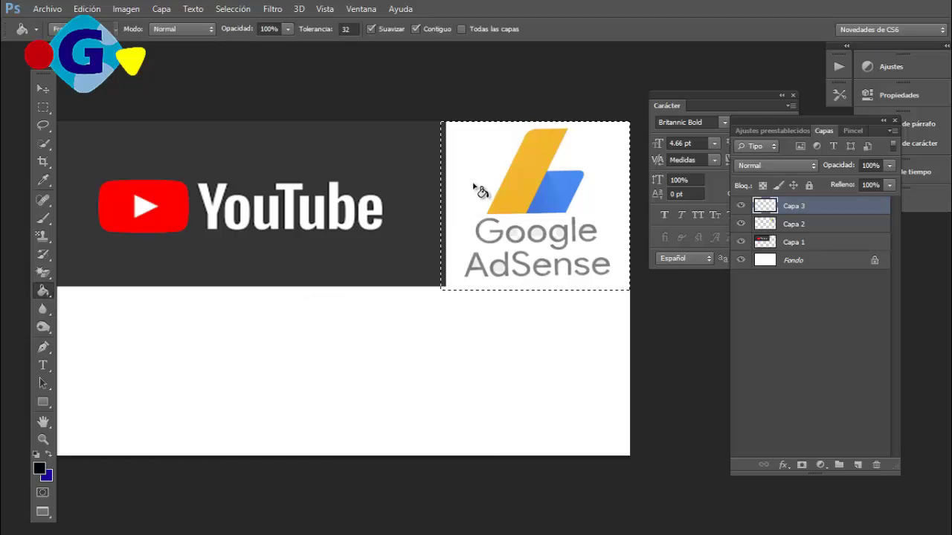
click(480, 192)
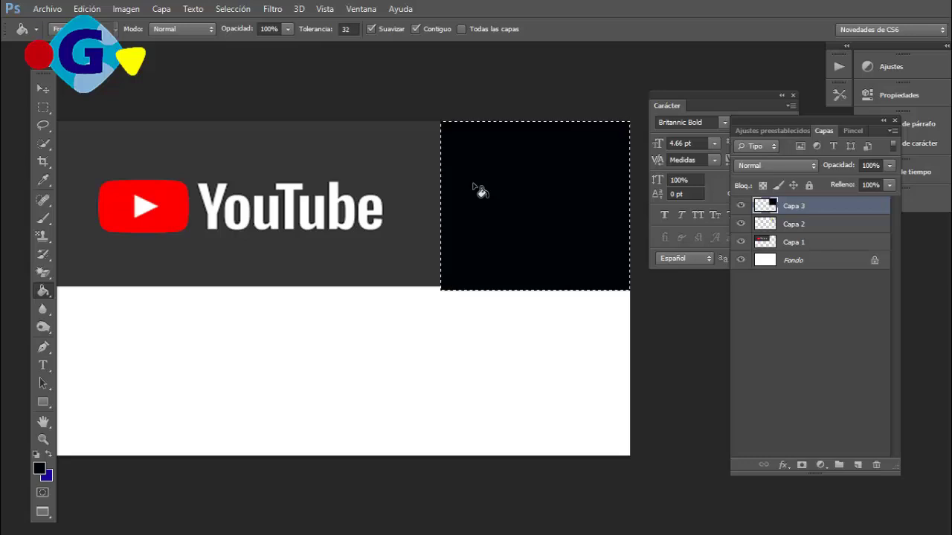
click(43, 89)
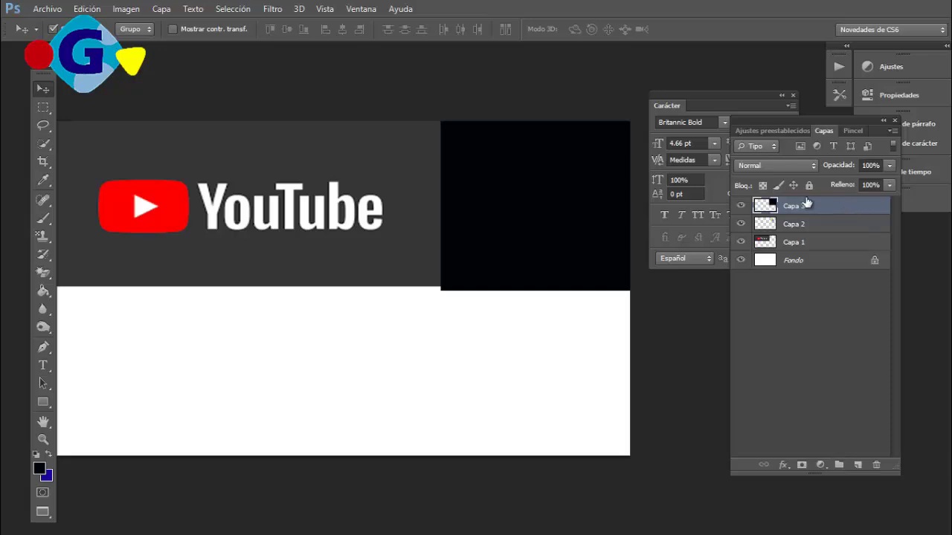
drag(832, 208, 836, 223)
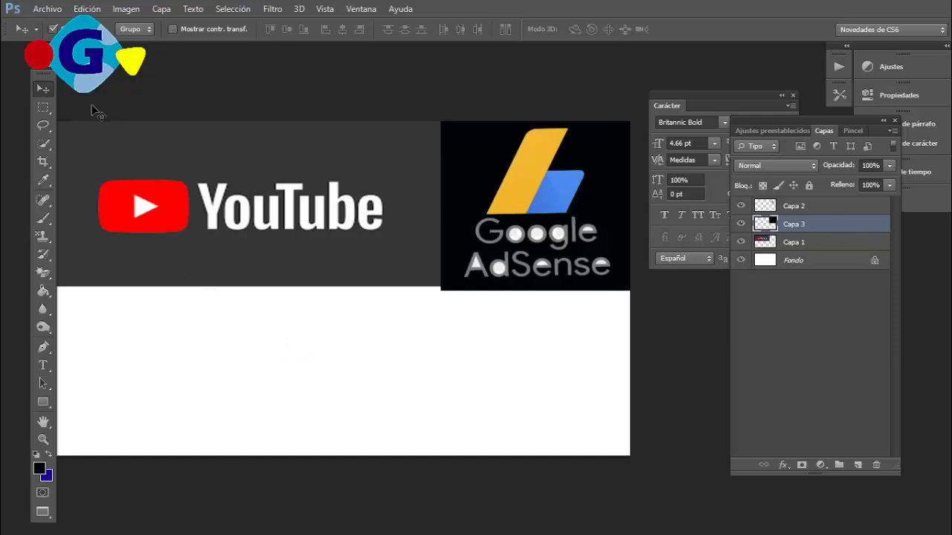
Add the two-line text GOOGLE ADSENSE in the white area below the YouTube banner.
click(287, 336)
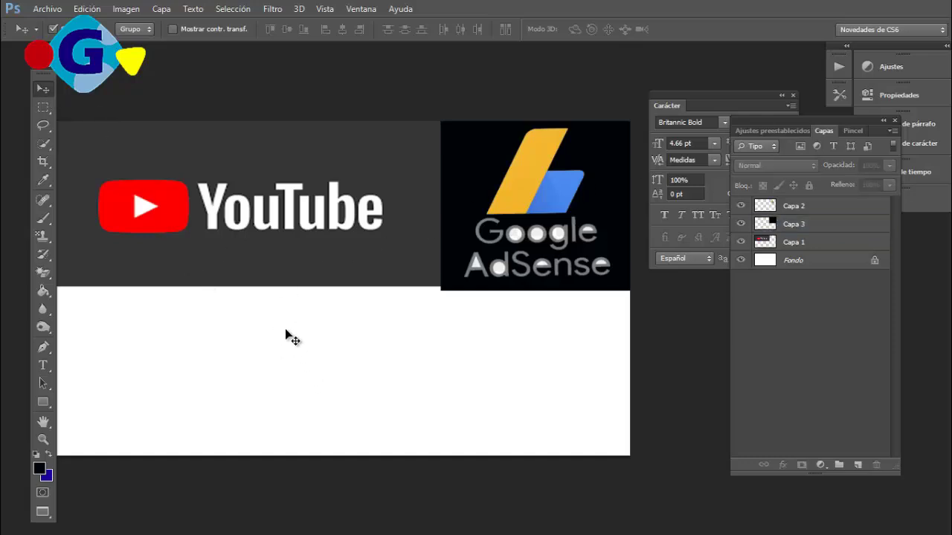
key(t)
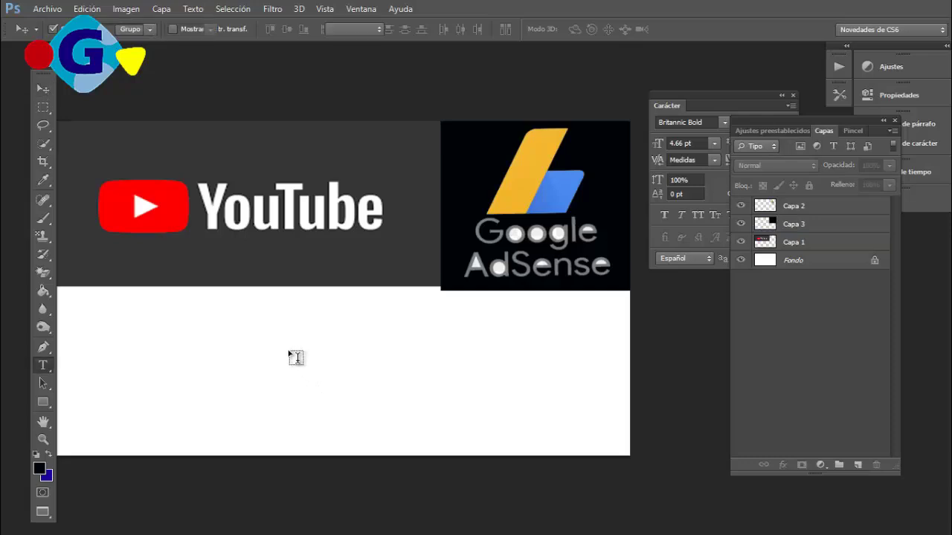
click(368, 347)
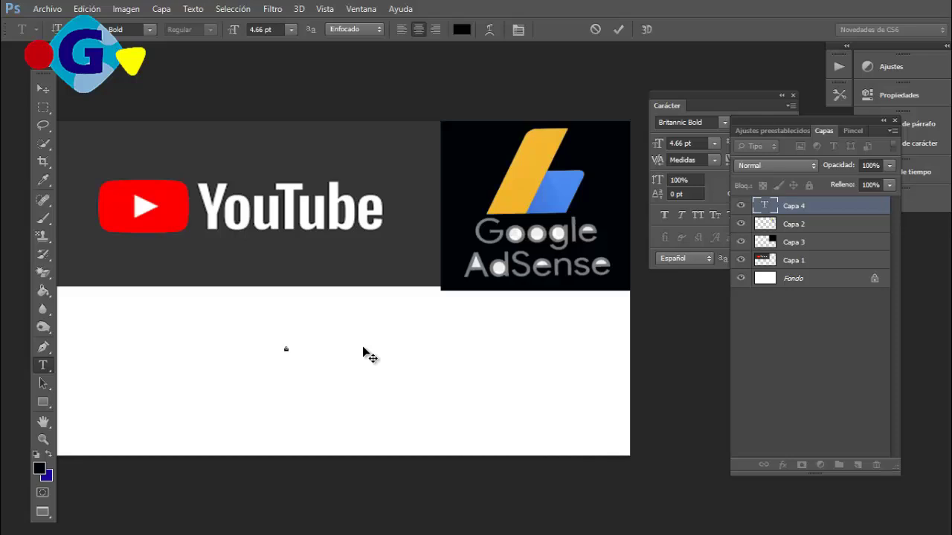
text(ww)
text(.g)
text(ADSE)
text(NSE)
click(43, 89)
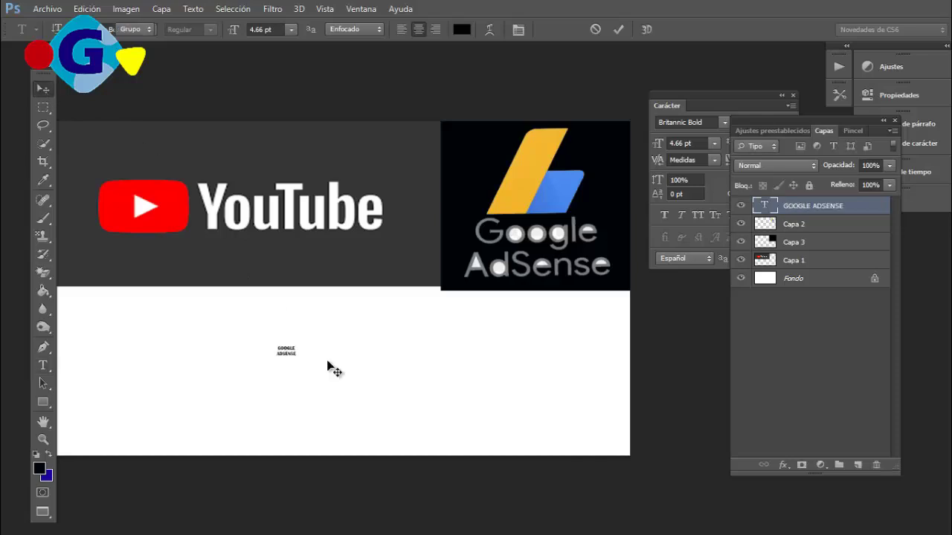
Enlarge the GOOGLE ADSENSE text to about 44 pt with Free Transform and move it onto the YouTube banner.
key(ctrl+t)
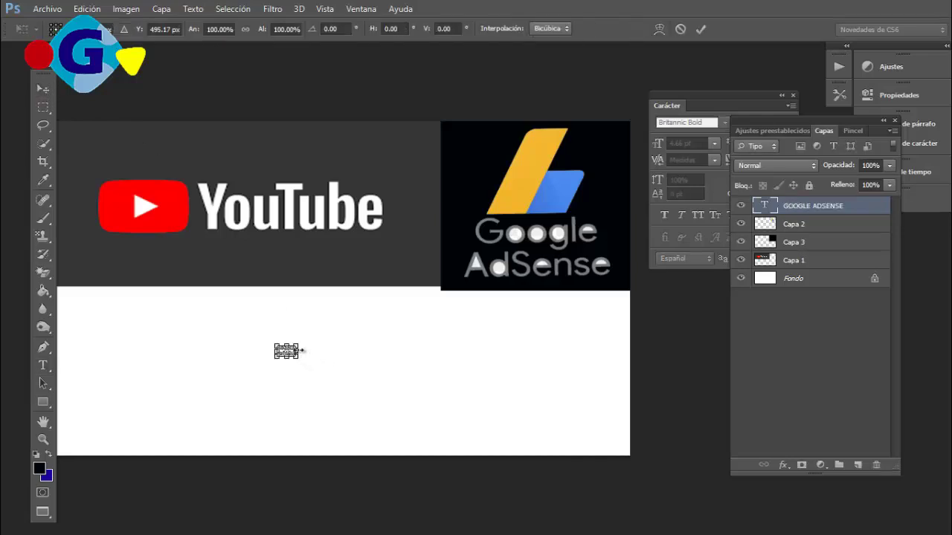
drag(301, 343, 422, 274)
drag(359, 325, 336, 352)
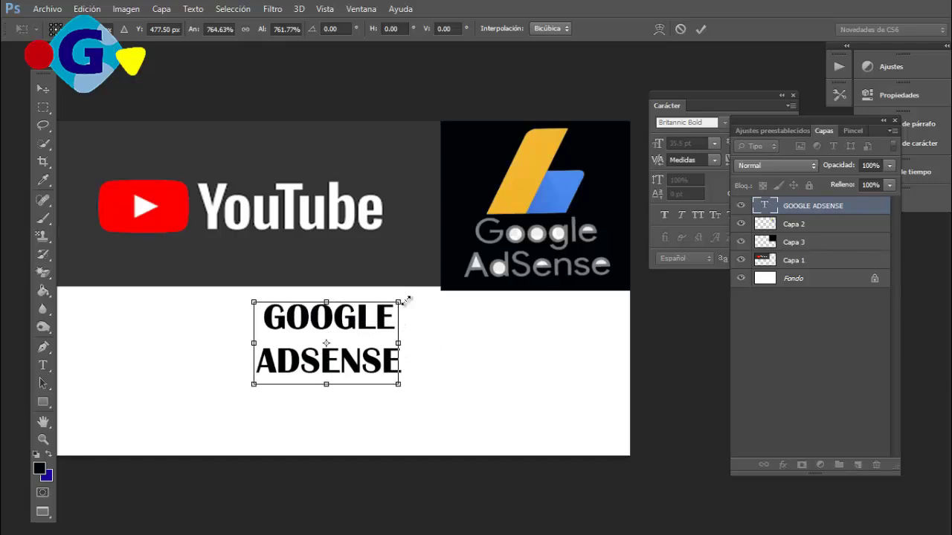
drag(397, 305, 438, 292)
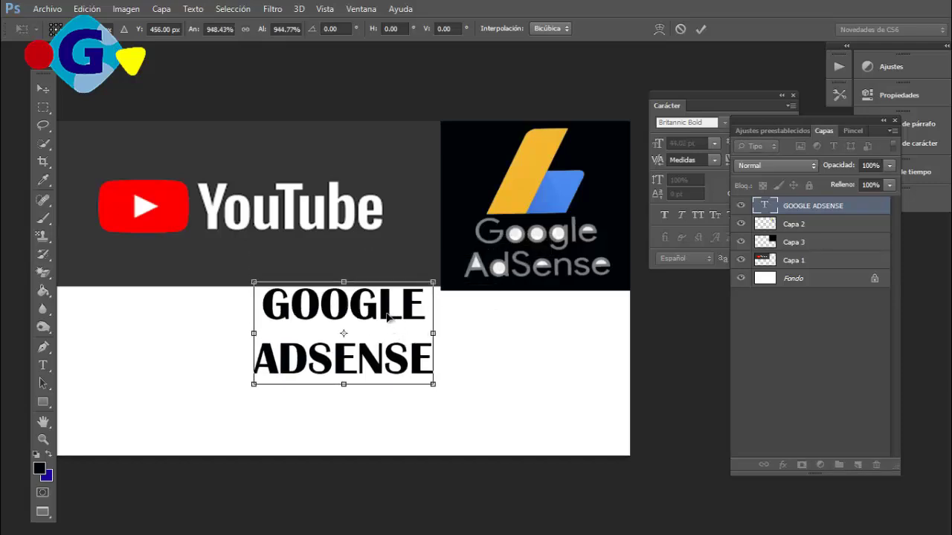
key(Return)
drag(387, 317, 363, 207)
key(Return)
Change the color of the whole GOOGLE ADSENSE text to near-white.
key(t)
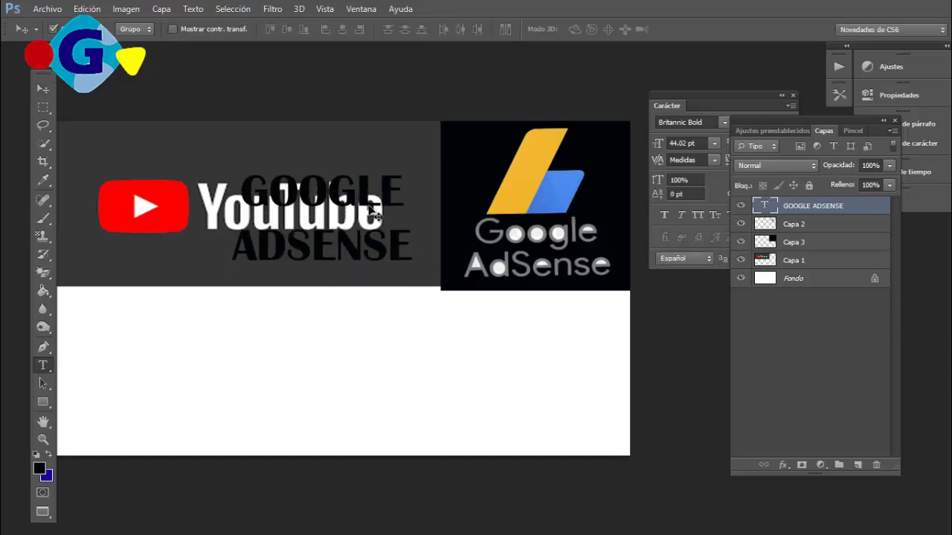
click(358, 190)
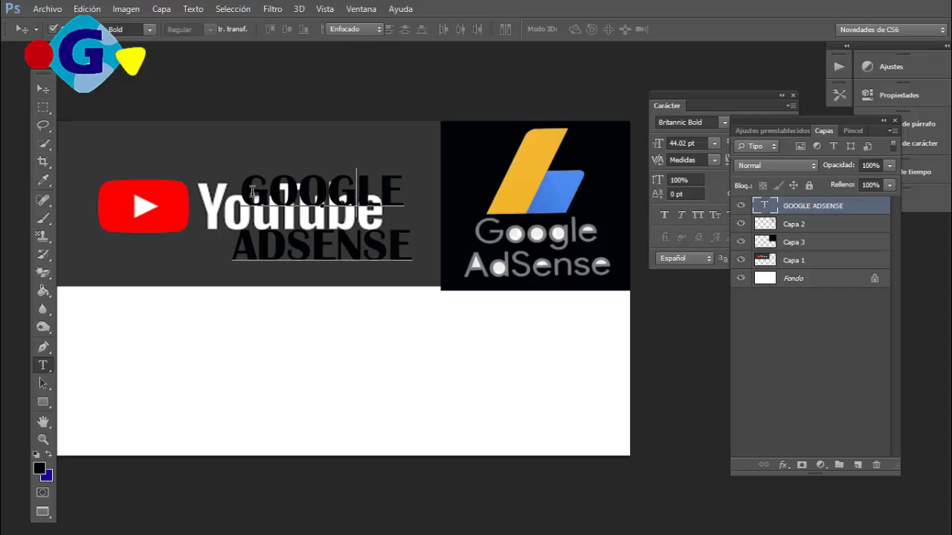
drag(304, 212, 410, 255)
key(Right)
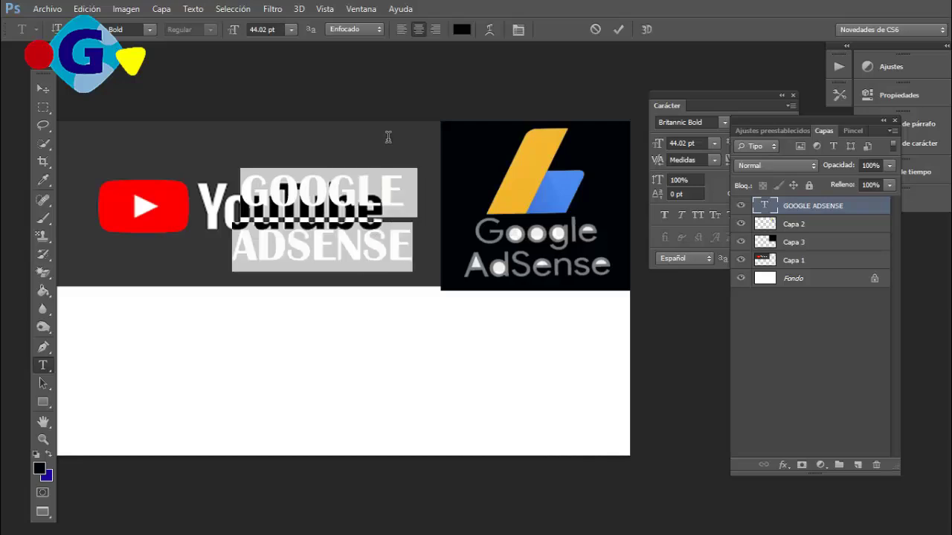
click(462, 30)
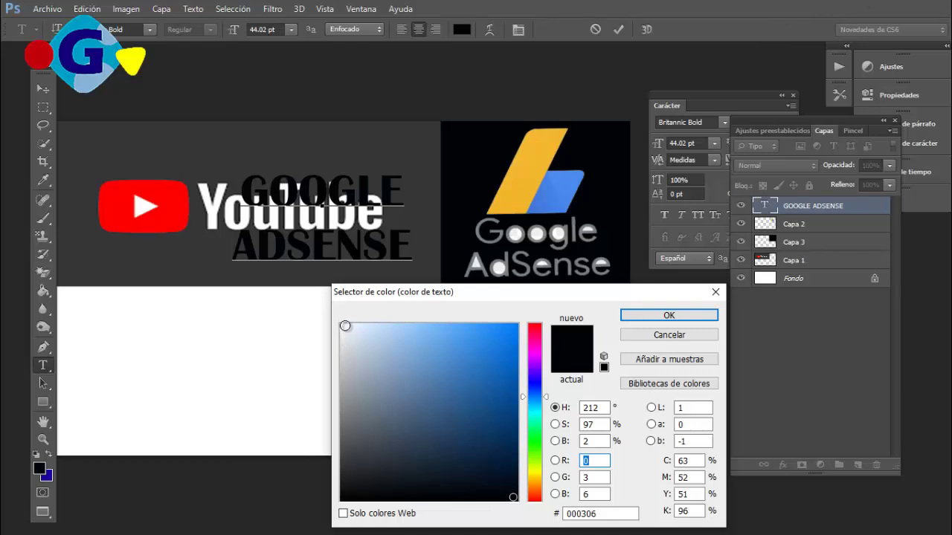
click(345, 326)
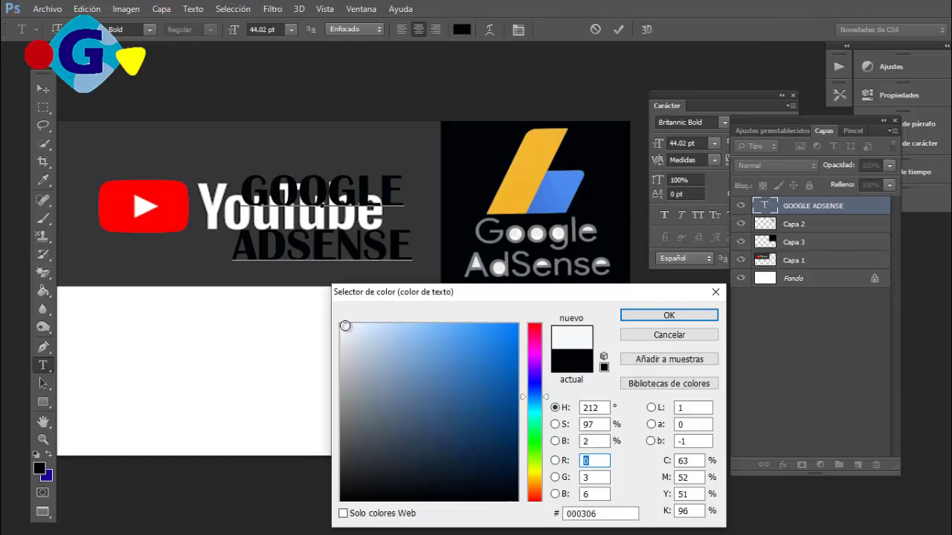
click(649, 316)
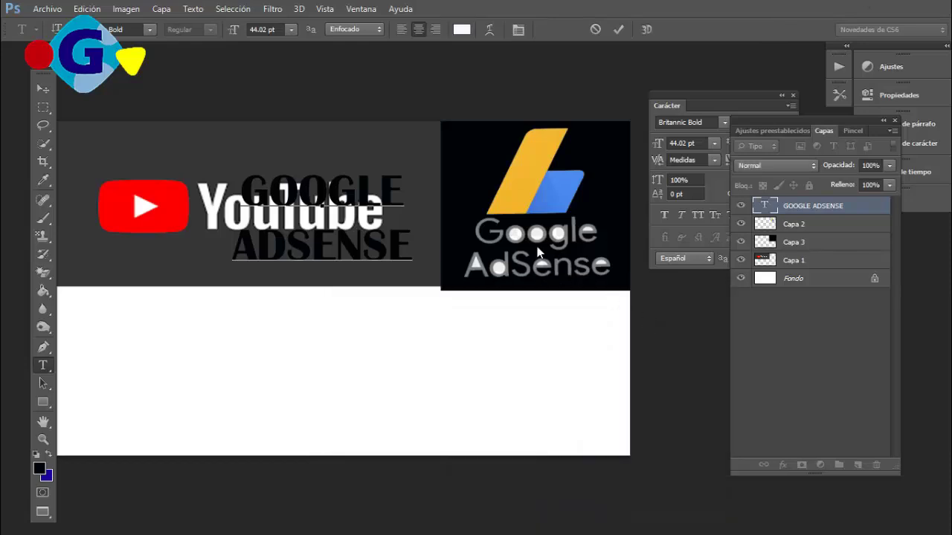
Select all of the GOOGLE ADSENSE text and switch its font to Agency FB.
key(ctrl+a)
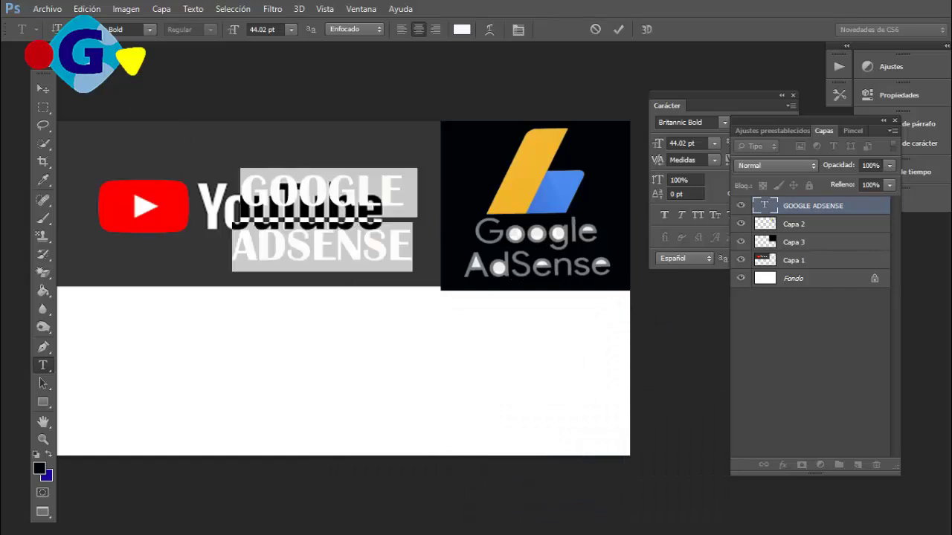
click(149, 29)
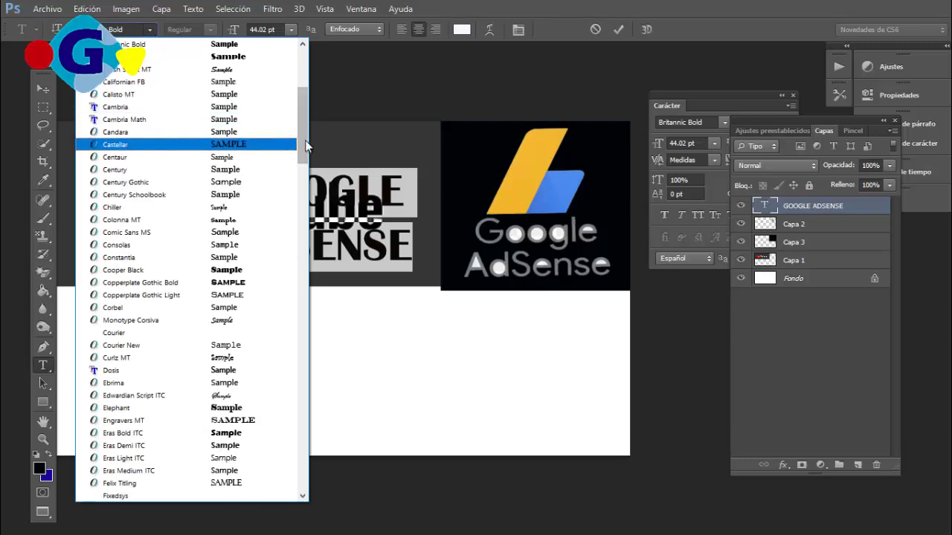
drag(297, 100, 299, 44)
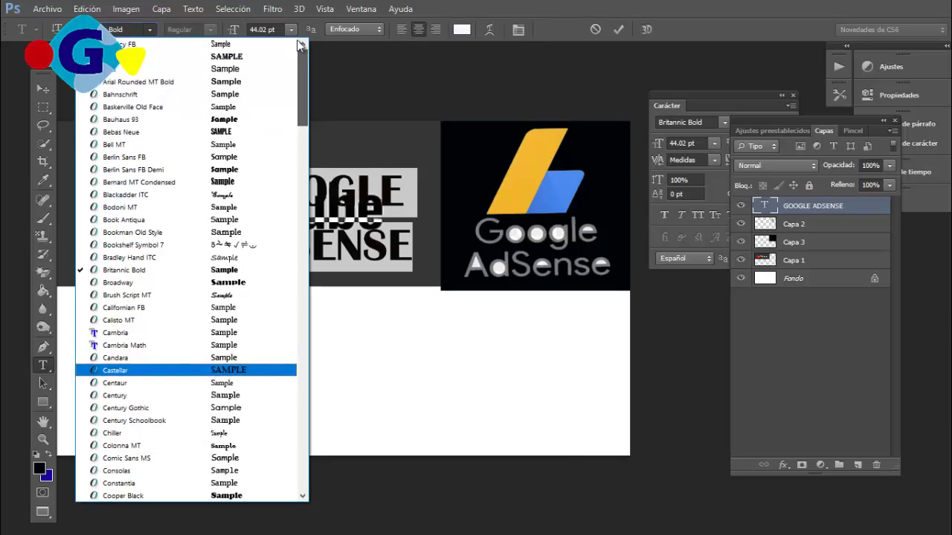
key(Escape)
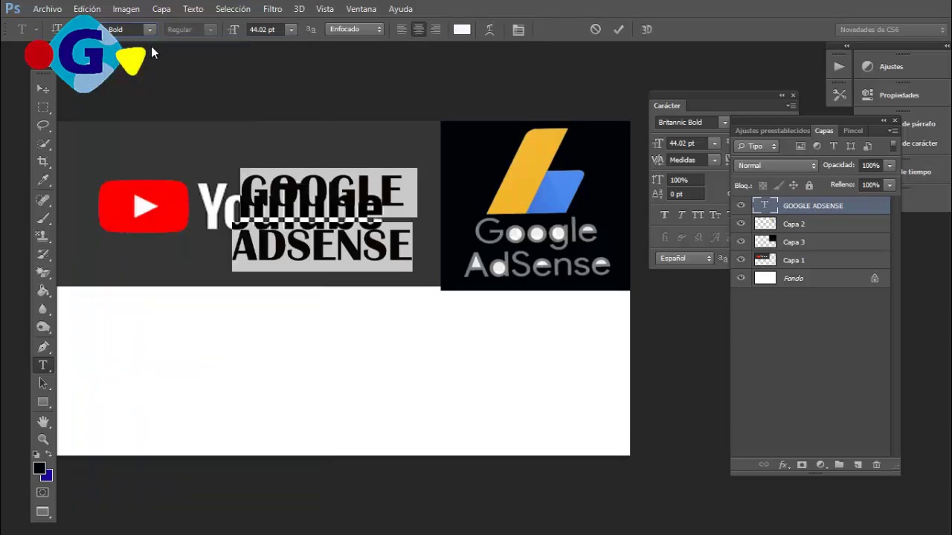
text(ag)
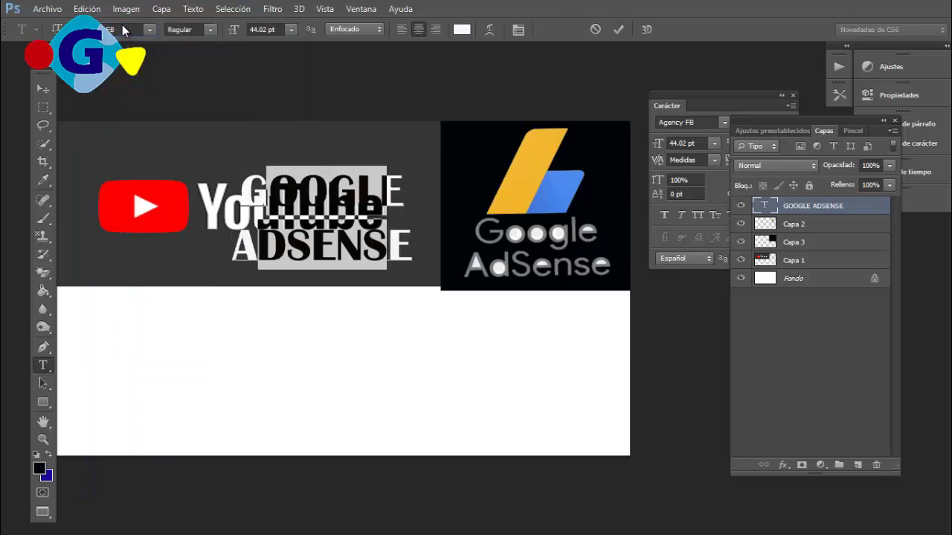
click(124, 29)
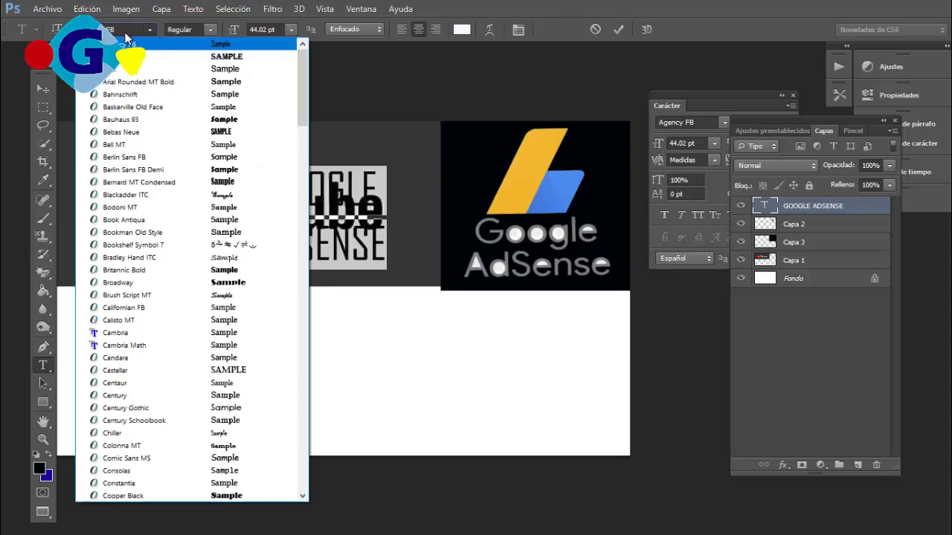
click(124, 30)
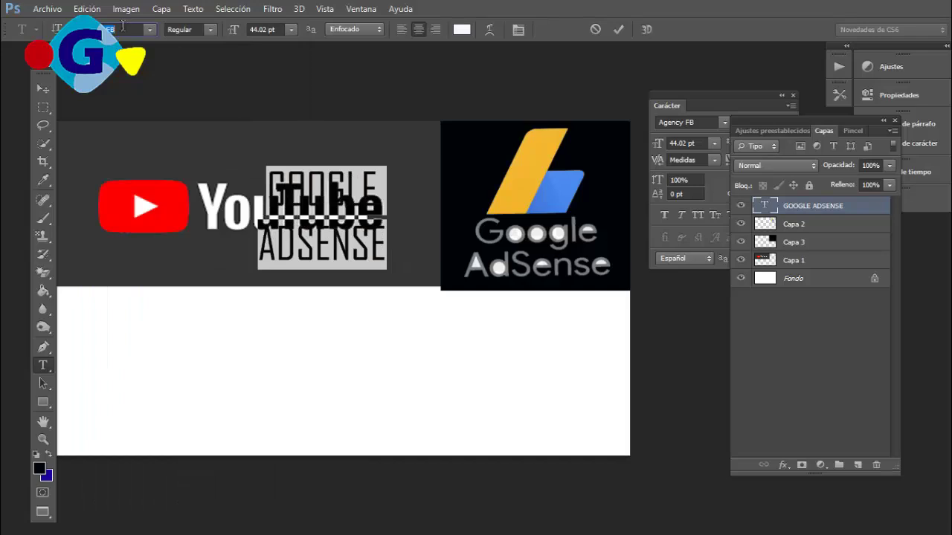
Compare the fonts from Algerian to Baskerville Old Face on the selected text and apply Arial Rounded MT Bold.
key(Down)
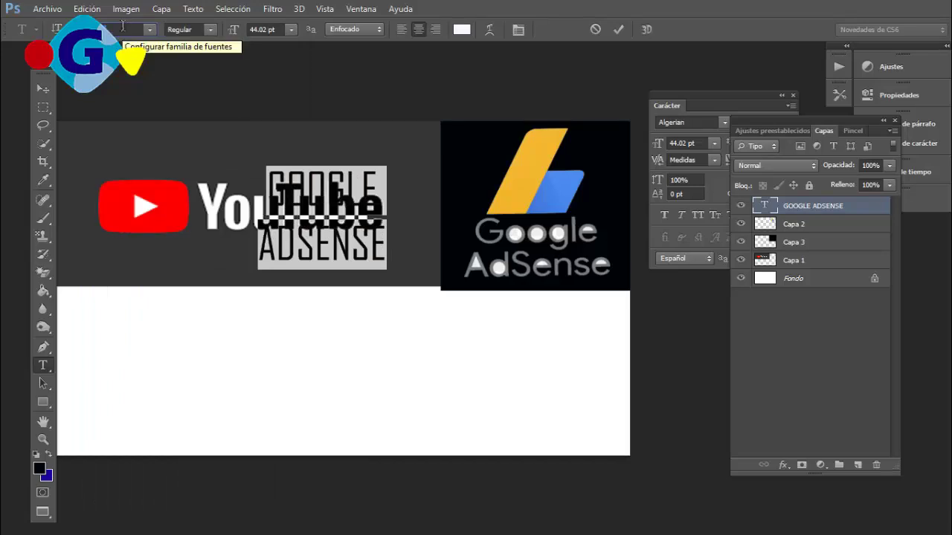
key(Down)
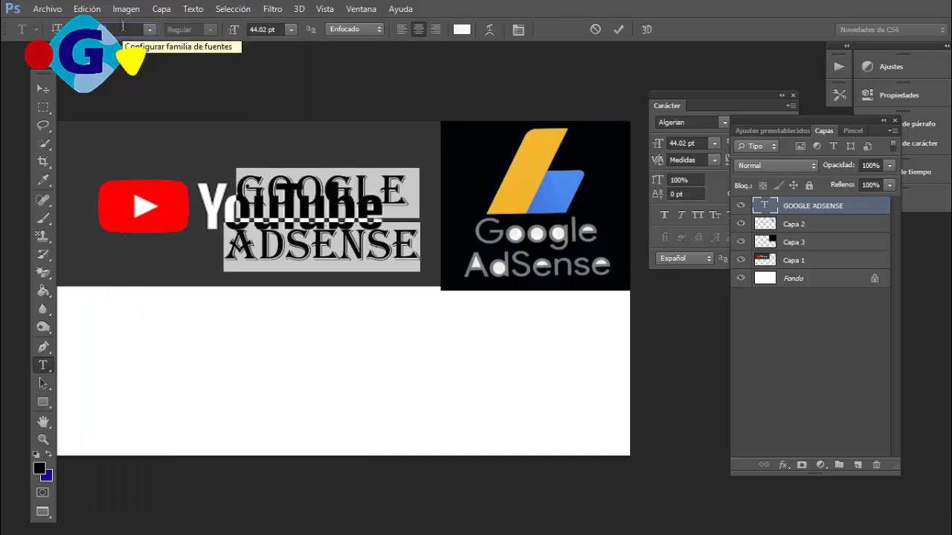
key(Down)
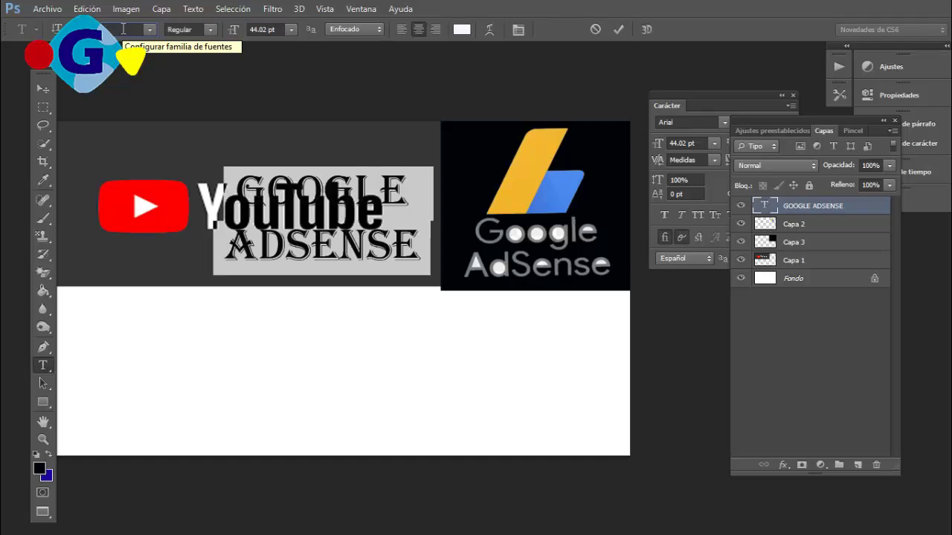
key(Down)
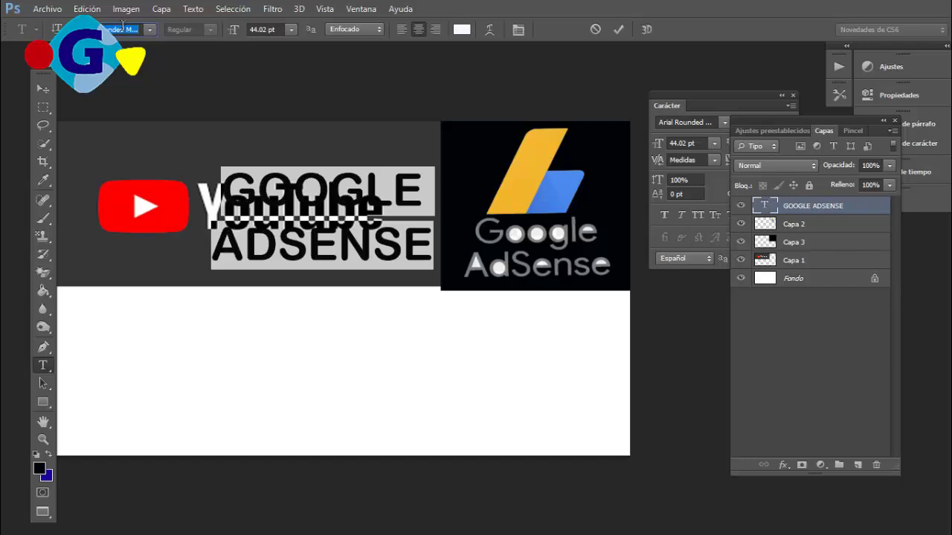
key(Down)
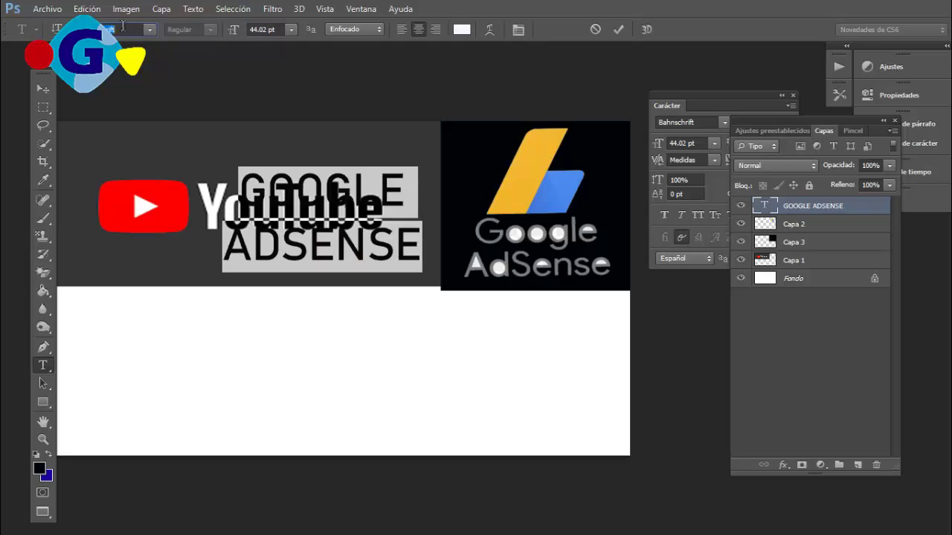
key(Down)
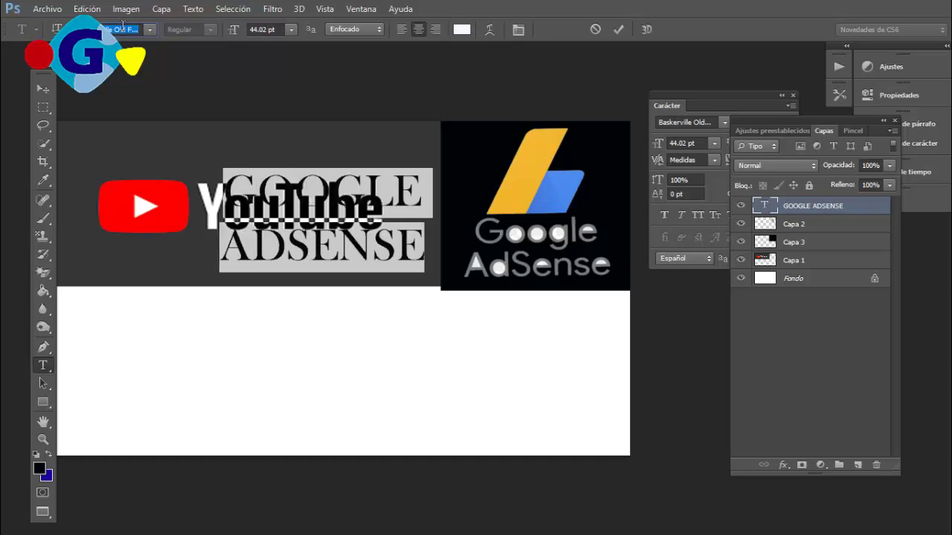
key(Up)
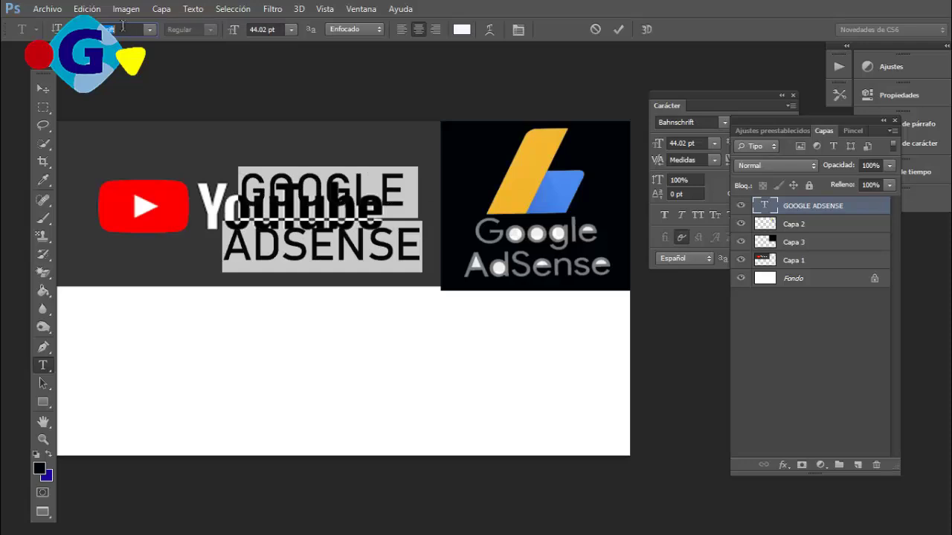
key(Up)
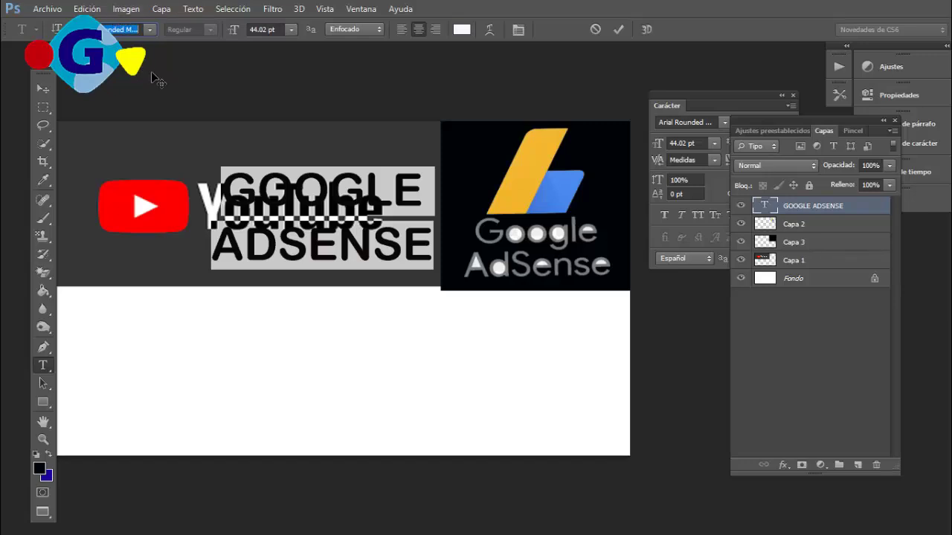
click(47, 89)
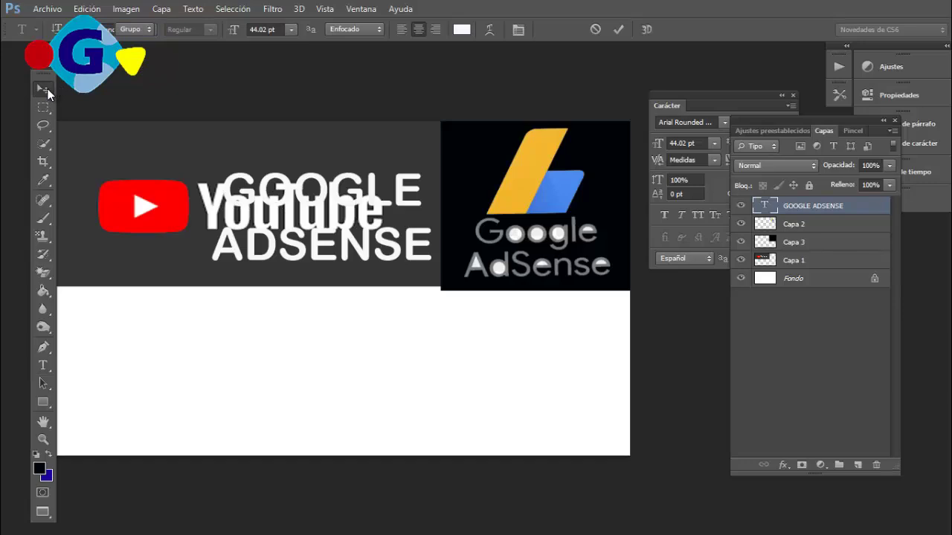
click(47, 91)
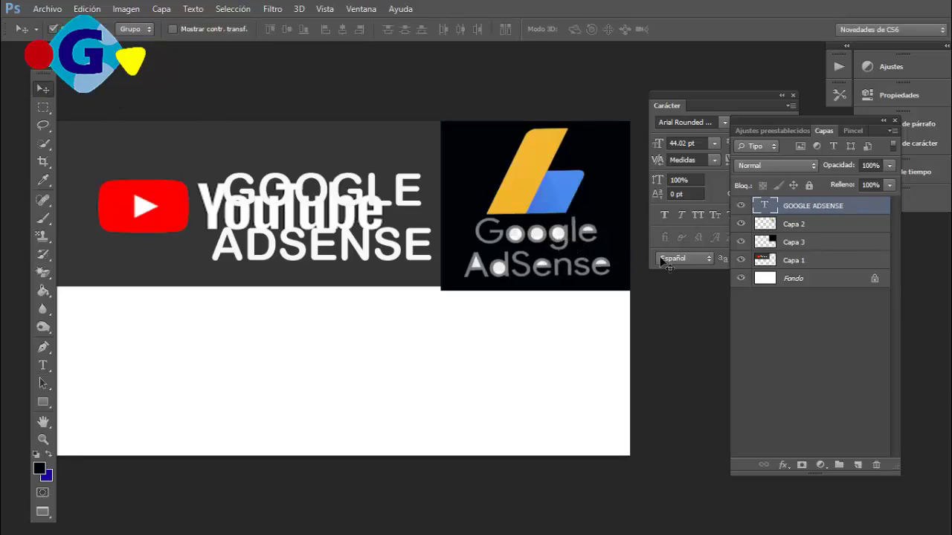
Erase the Google AdSense lettering below the logo symbol on Capa 2 with the 80 px Eraser.
click(823, 224)
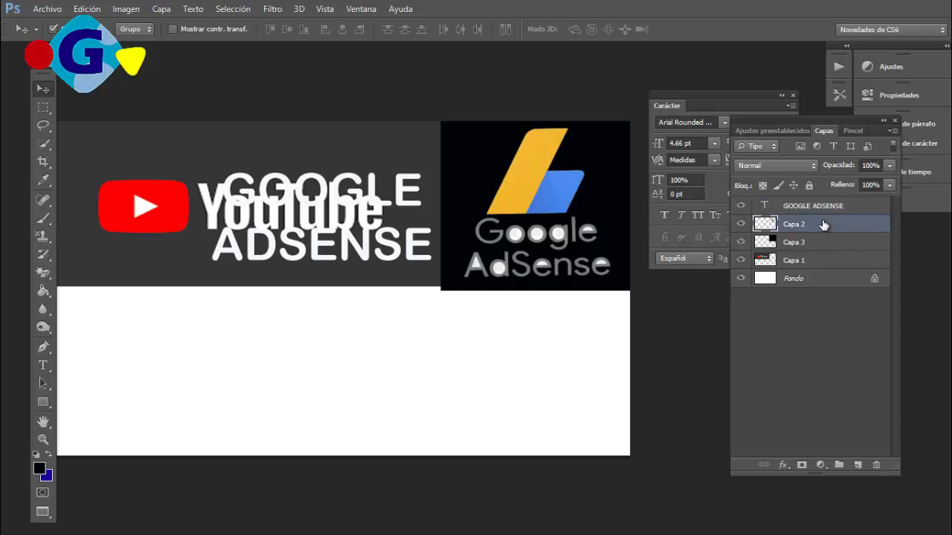
click(44, 273)
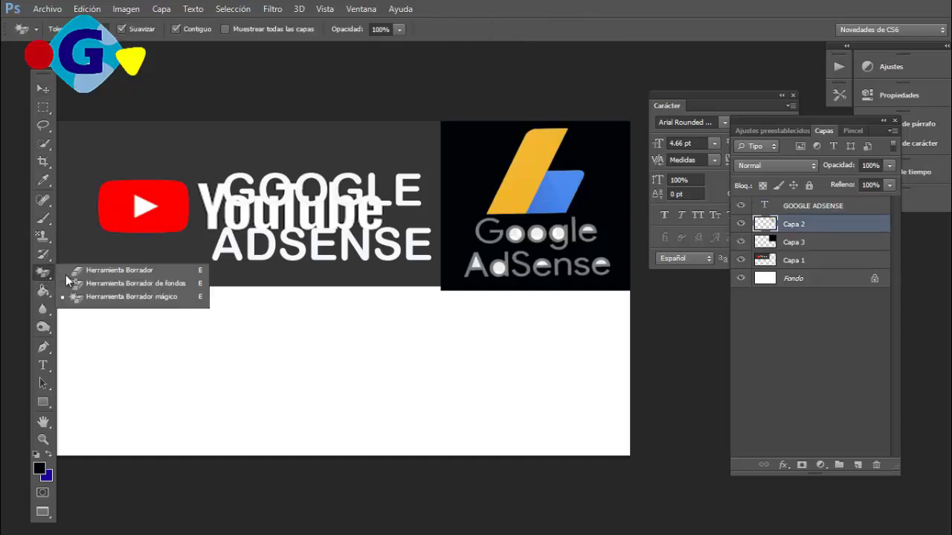
click(87, 270)
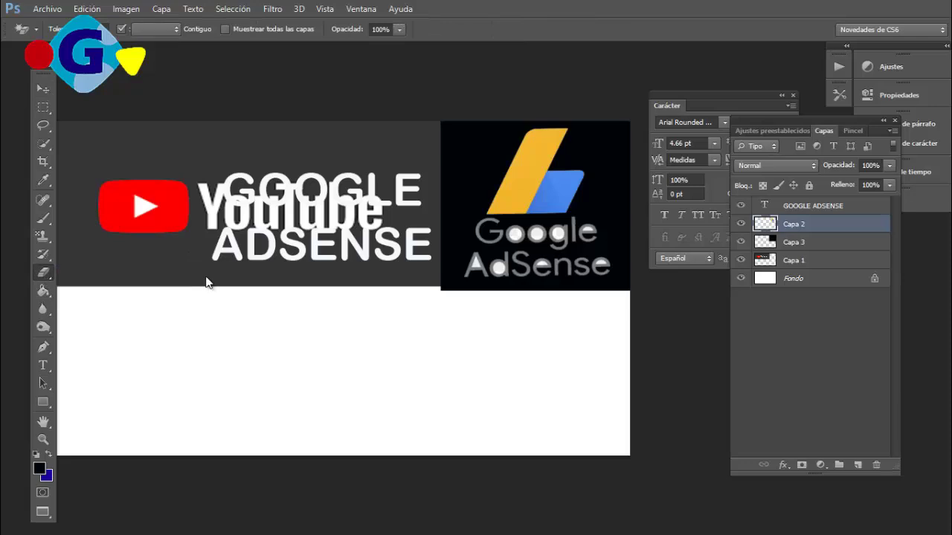
right_click(444, 250)
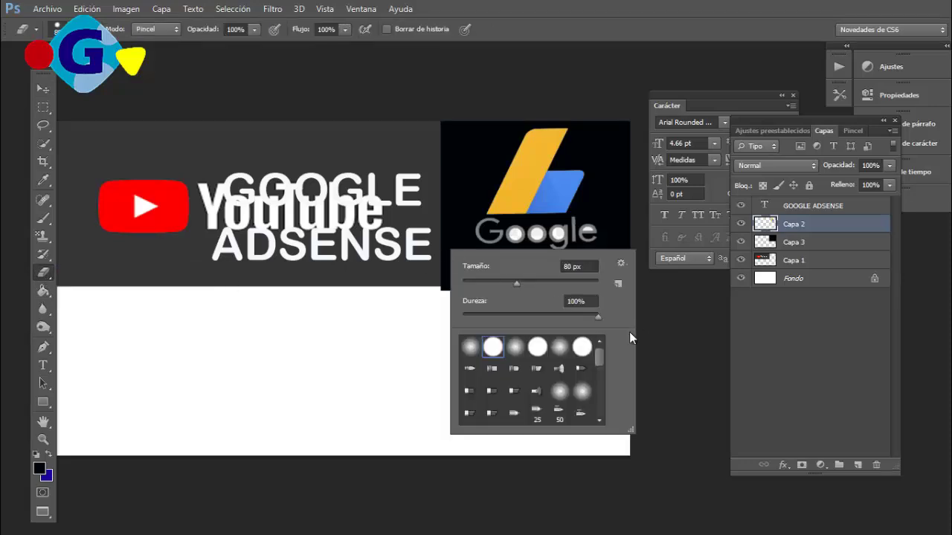
click(414, 331)
drag(469, 277, 608, 268)
click(469, 260)
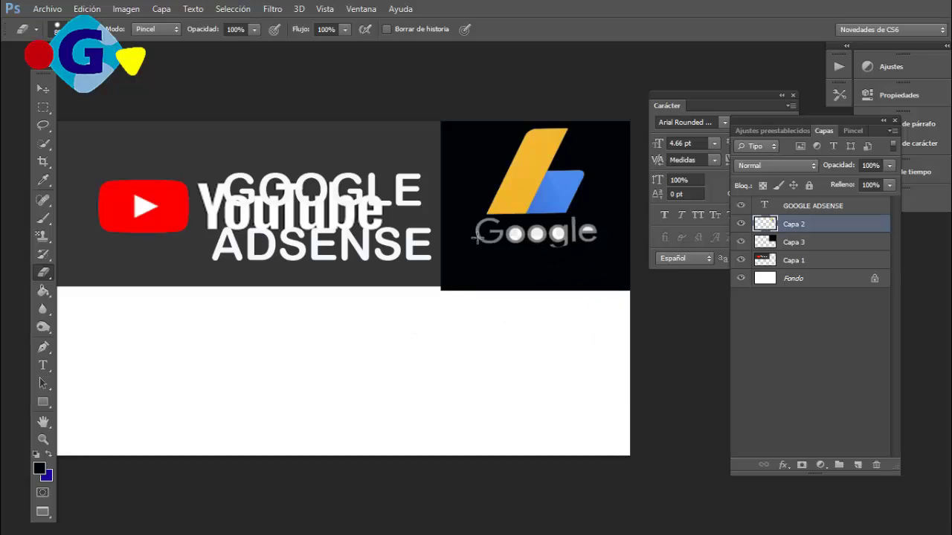
mouse_move(480, 230)
mouse_down()
mouse_move(559, 244)
mouse_move(577, 229)
mouse_move(592, 241)
mouse_move(555, 227)
mouse_up()
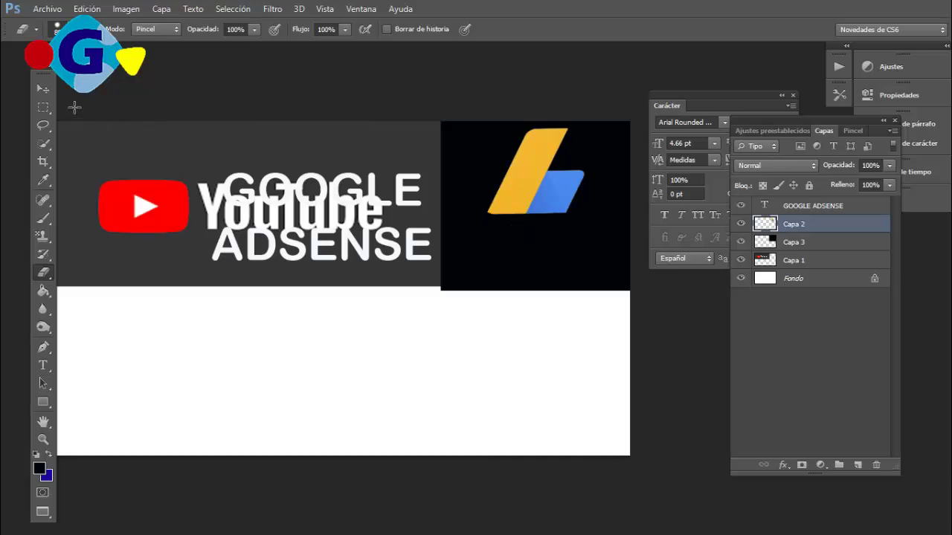
Move the GOOGLE ADSENSE text layer over the black area directly below the AdSense symbol.
click(44, 91)
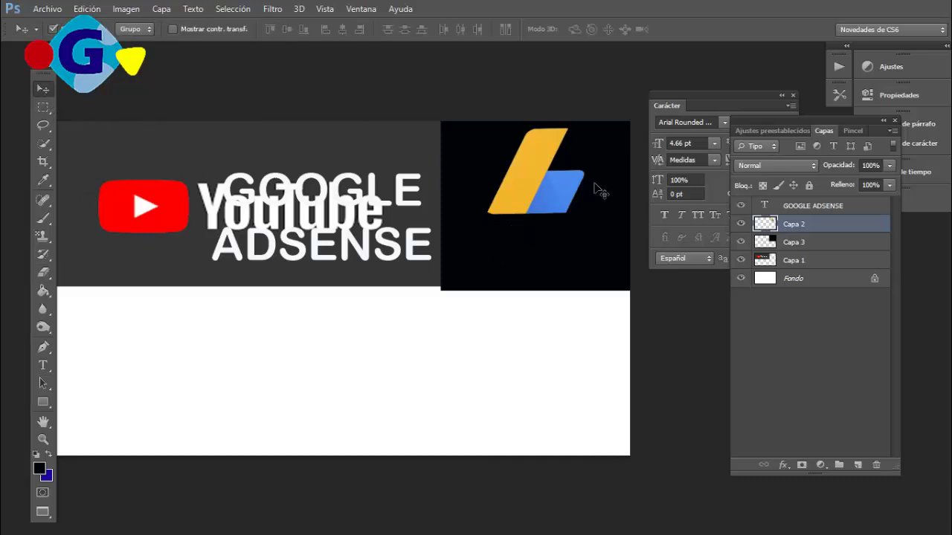
click(845, 208)
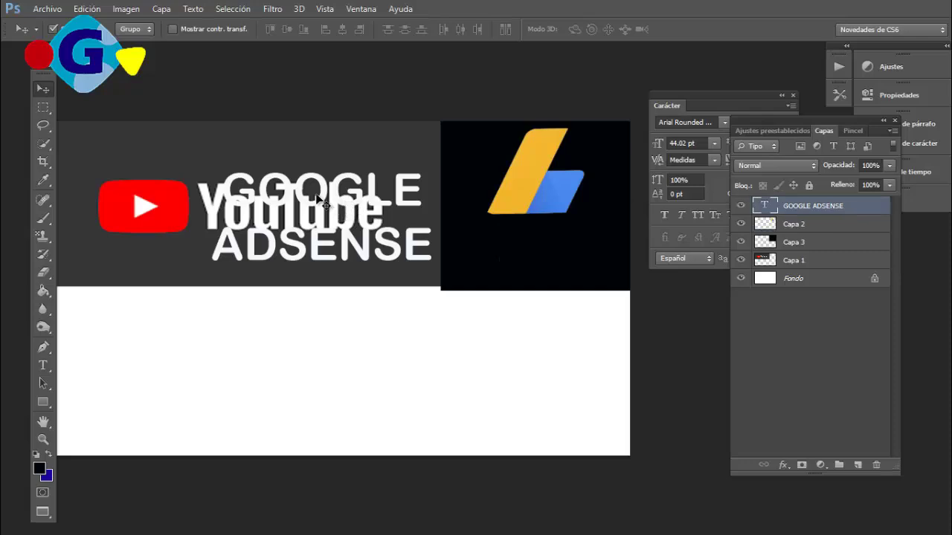
drag(343, 202, 535, 229)
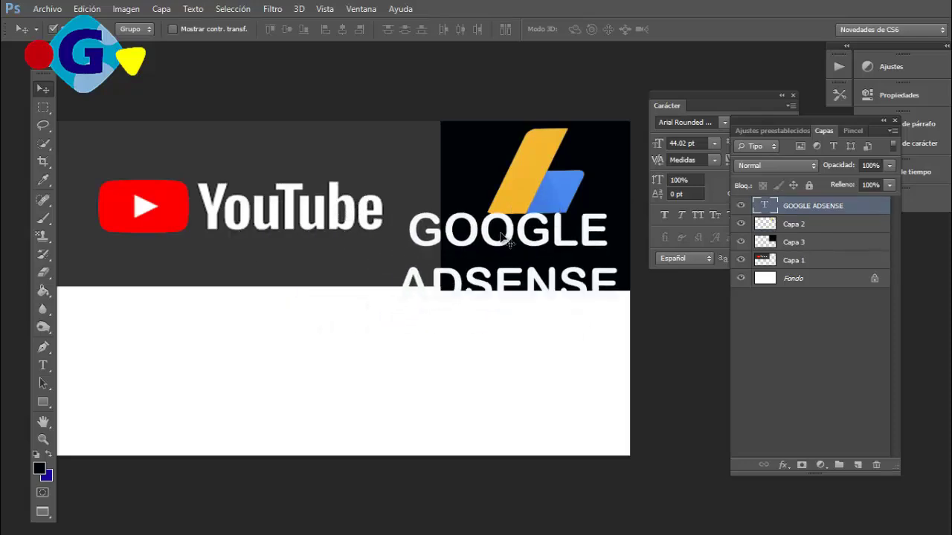
Scale down the GOOGLE ADSENSE text layer to fit inside the black area below the AdSense symbol.
key(ctrl+t)
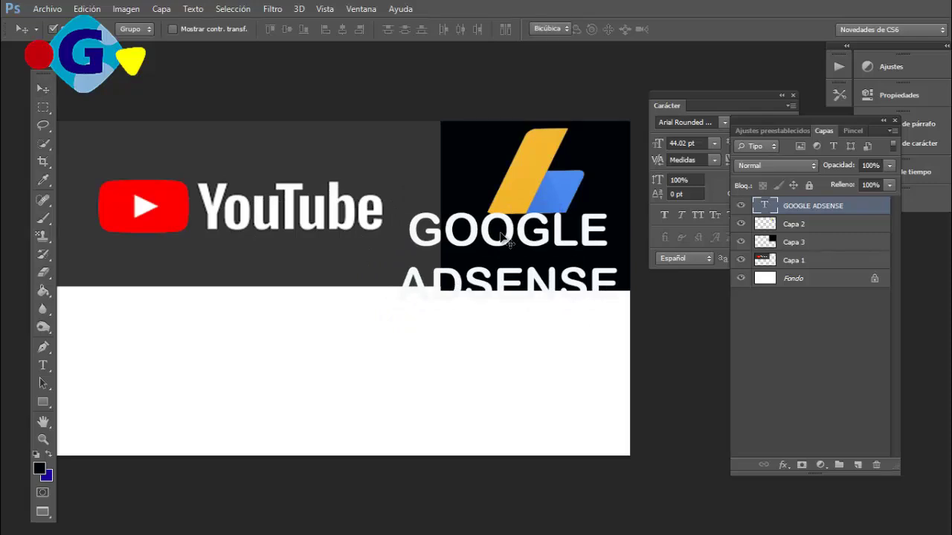
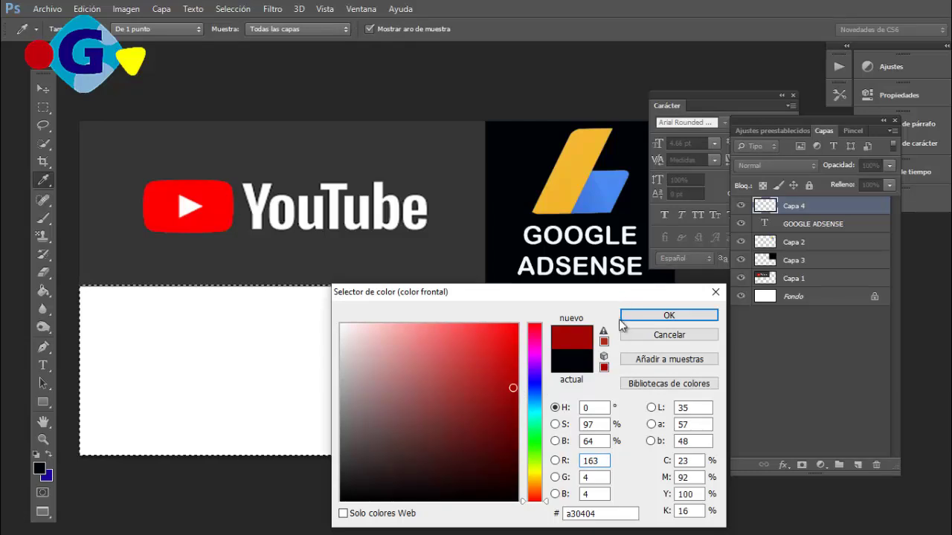
Fill the selected white lower area on Capa 4 with red fe0000 sampled from the YouTube logo, and deselect.
click(225, 205)
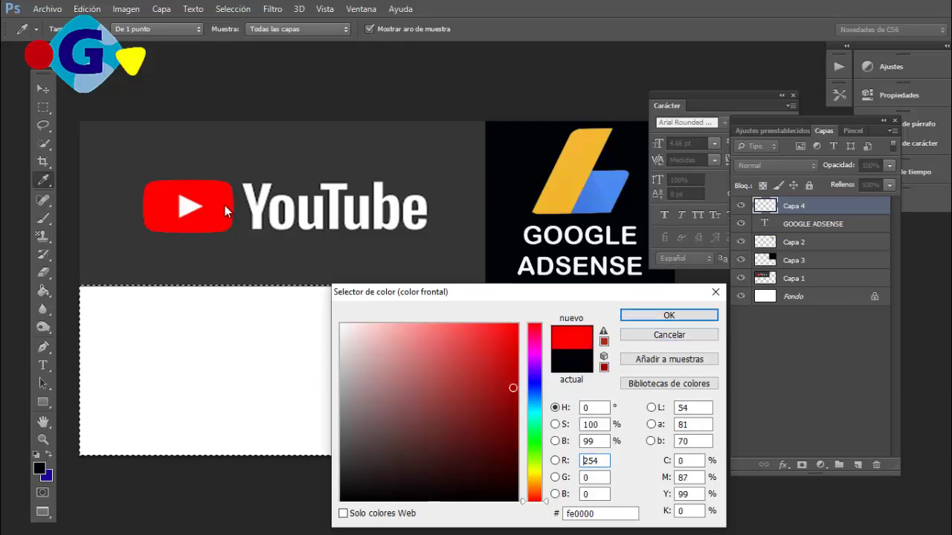
click(683, 319)
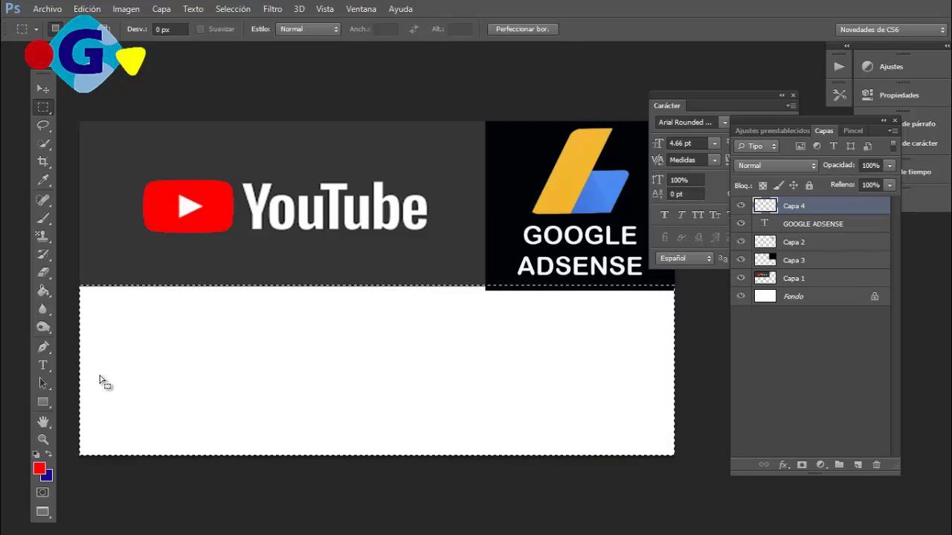
click(46, 295)
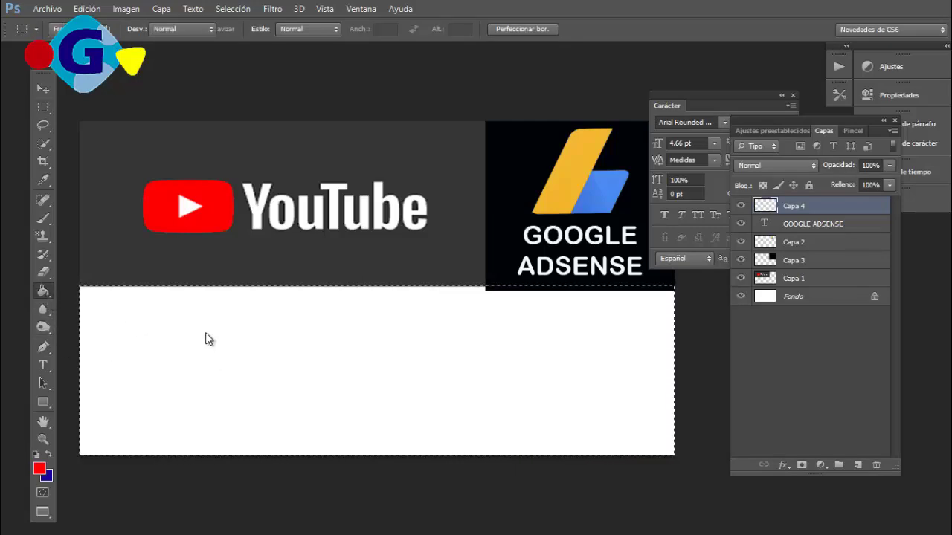
click(158, 328)
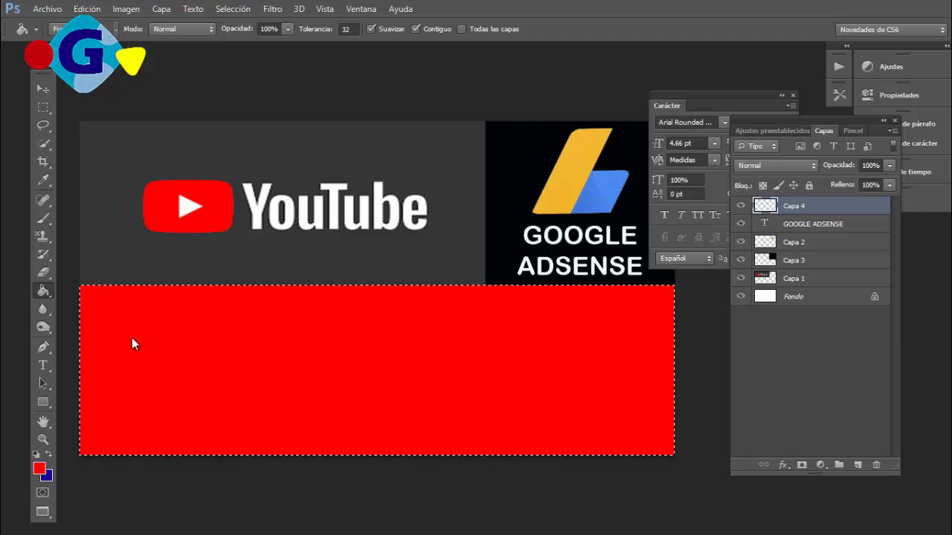
click(43, 89)
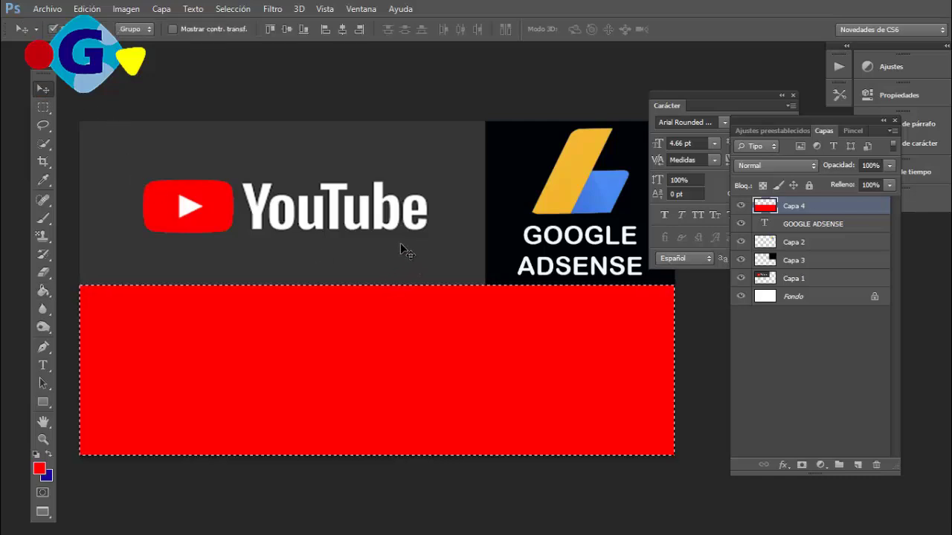
key(ctrl+d)
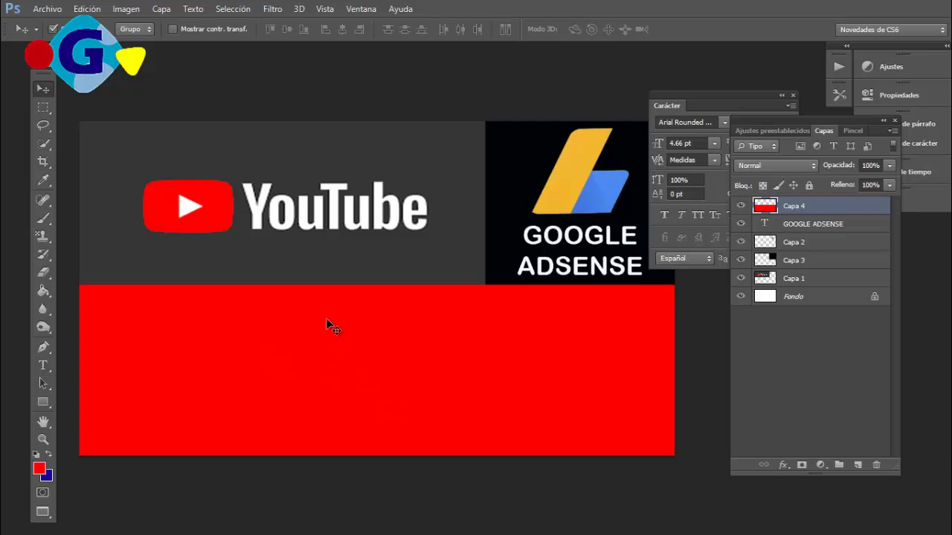
Switch to Word and add the line "Monetisa tu Canal" below the existing title in Documento1.
key(f)
key(f)
key(f)
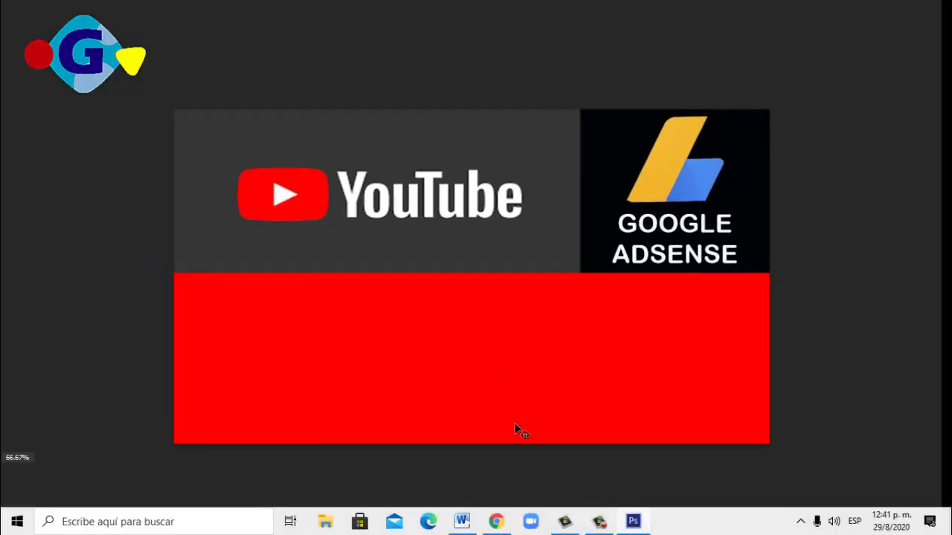
click(462, 522)
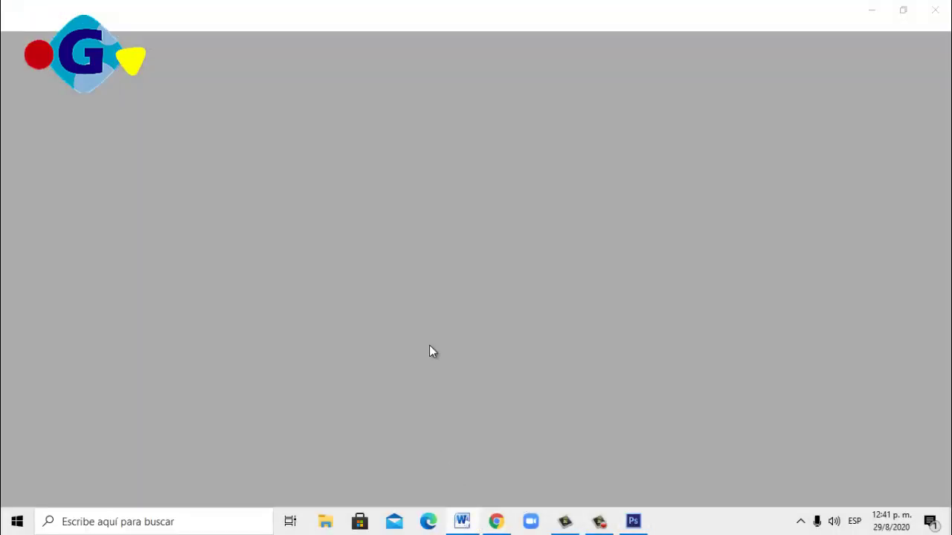
key(alt+Tab)
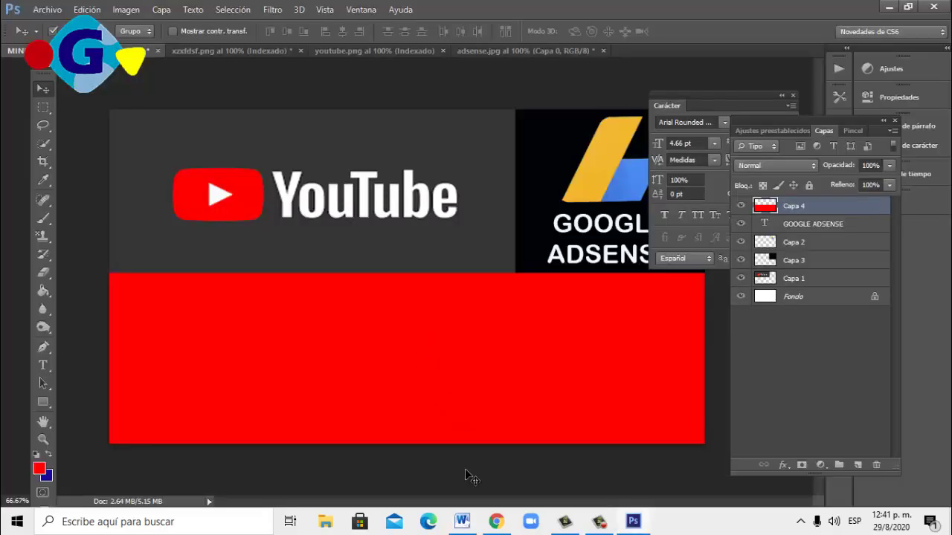
mouse_move(462, 523)
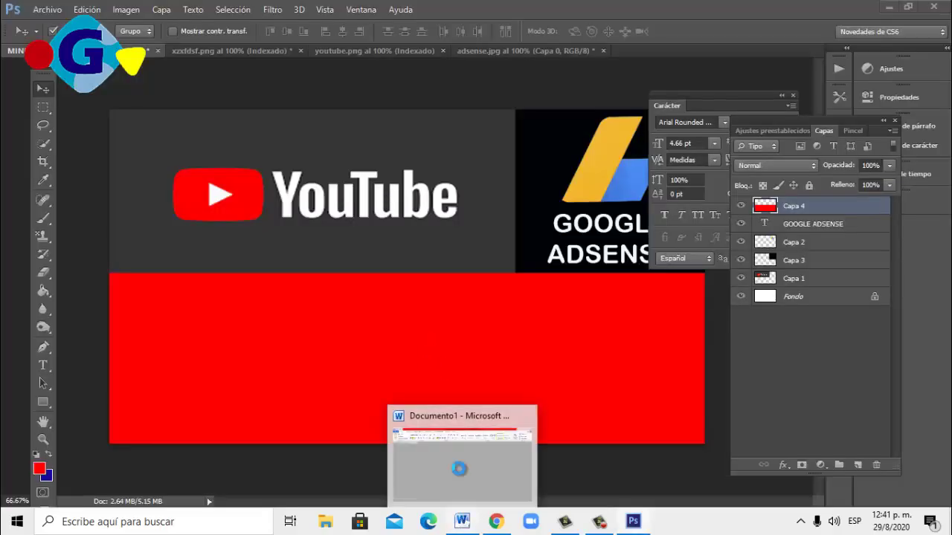
click(460, 475)
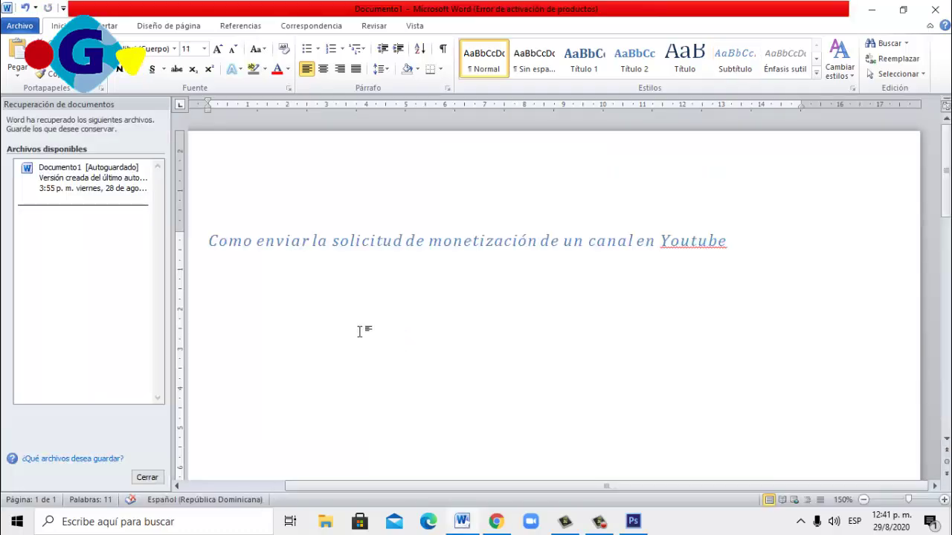
text(one)
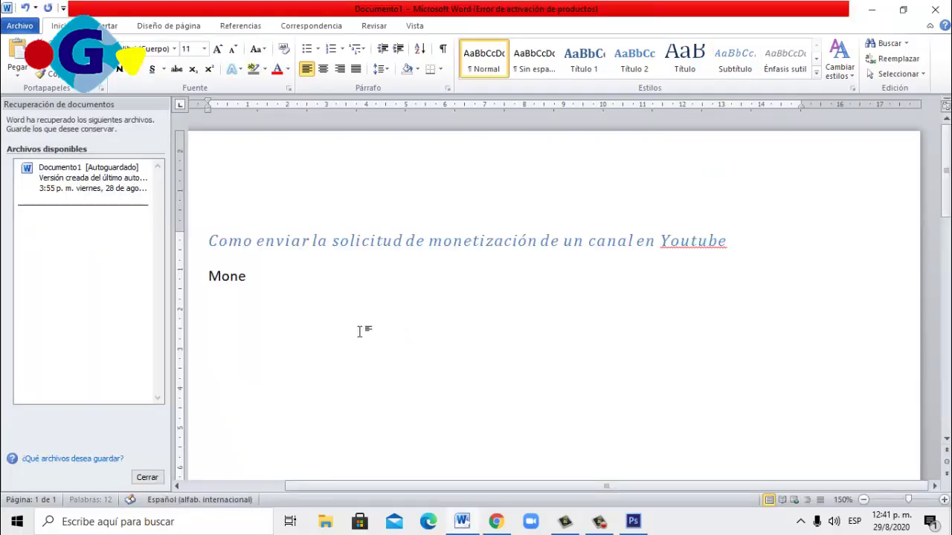
text(tisa)
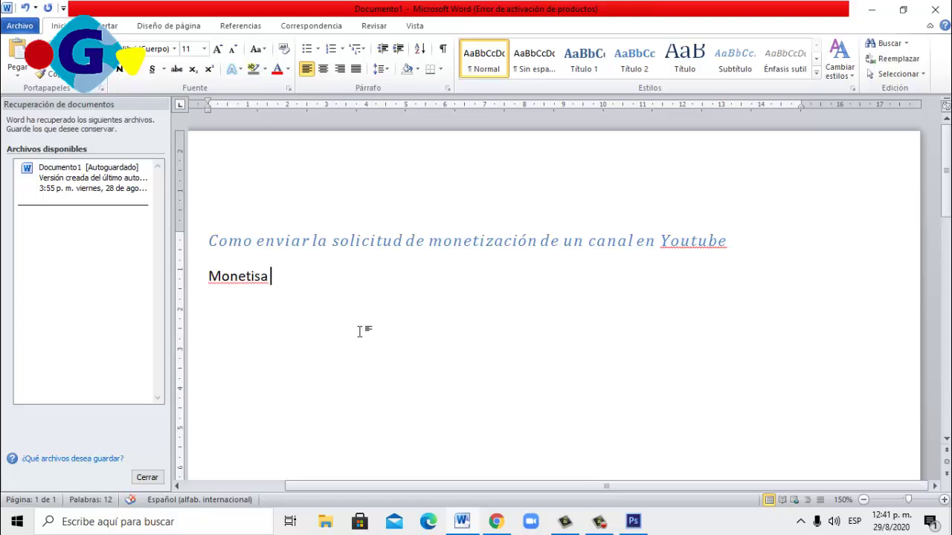
text( tu Cana)
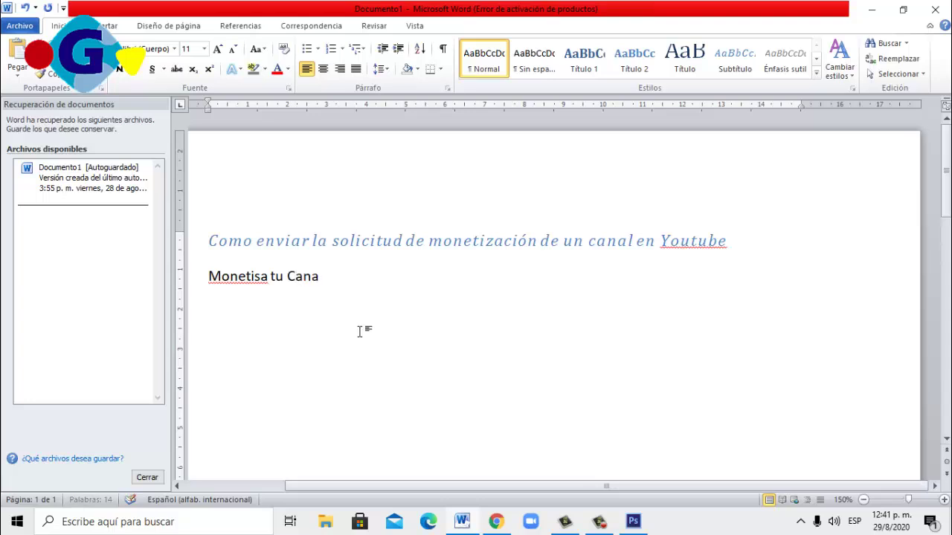
text(l)
key(Return)
Correct the misspelled word to "Monetiza" using the spelling suggestion and copy the line "Monetiza tu Canal".
right_click(242, 275)
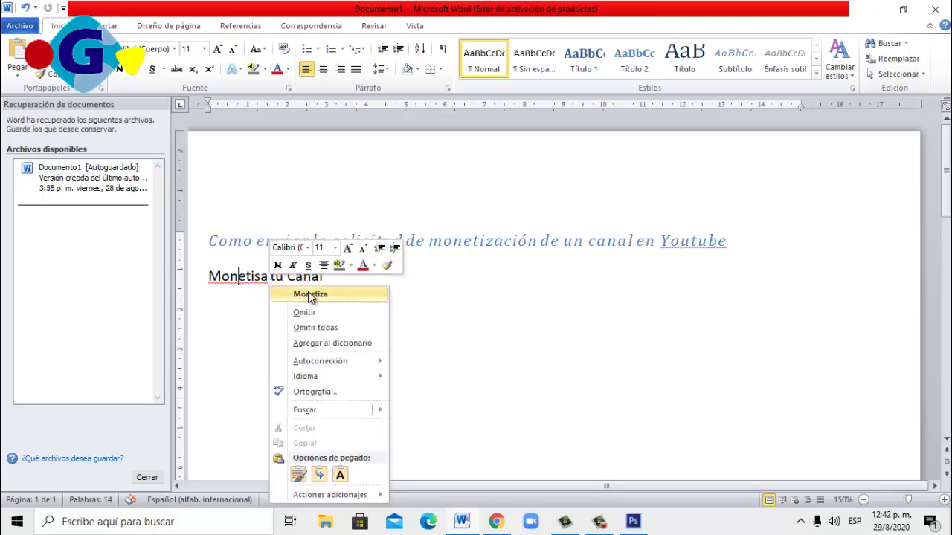
click(310, 295)
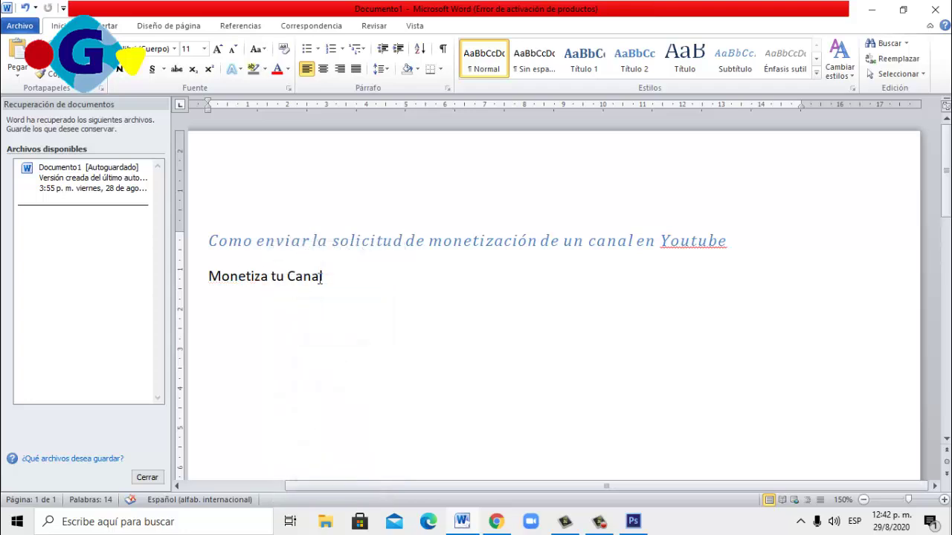
drag(343, 279, 237, 281)
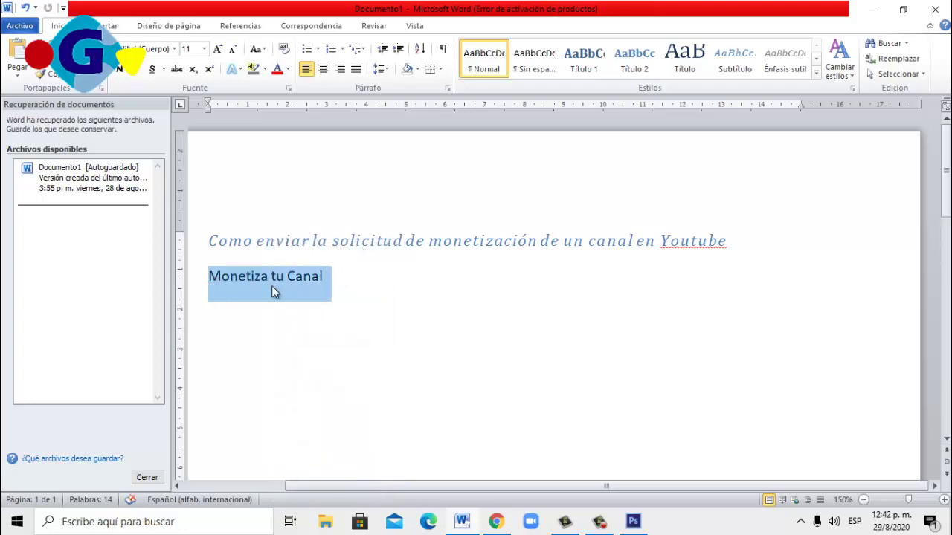
right_click(272, 286)
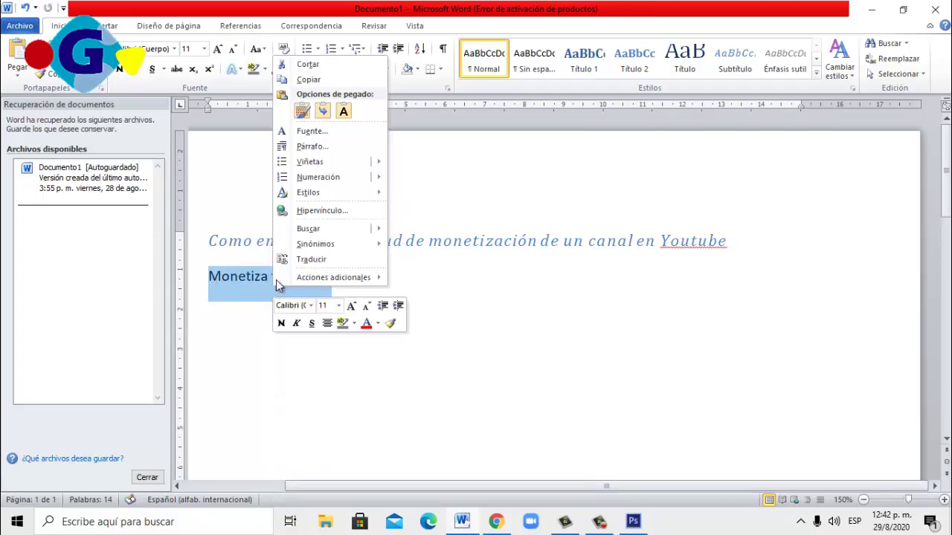
click(309, 79)
Switch back to Photoshop and paste the copied line as a new text layer over the red area.
click(633, 522)
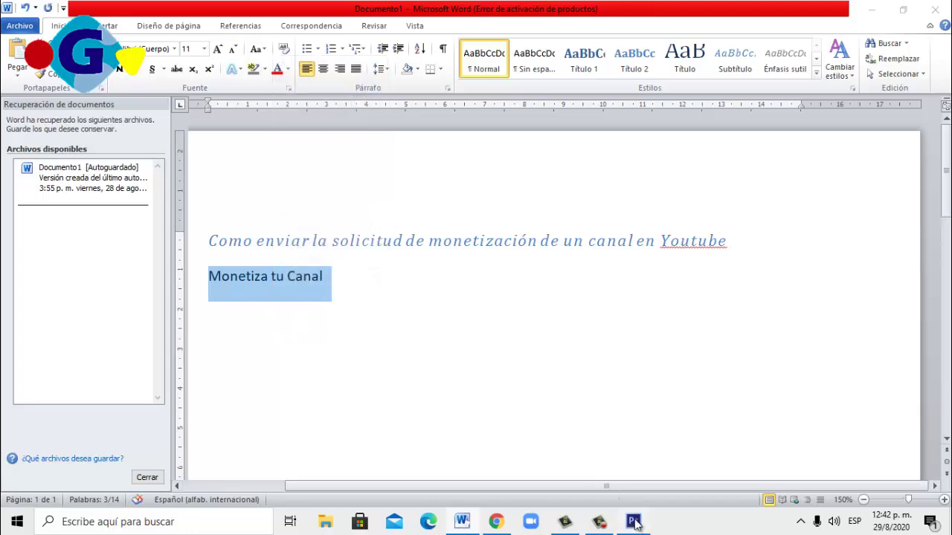
click(422, 278)
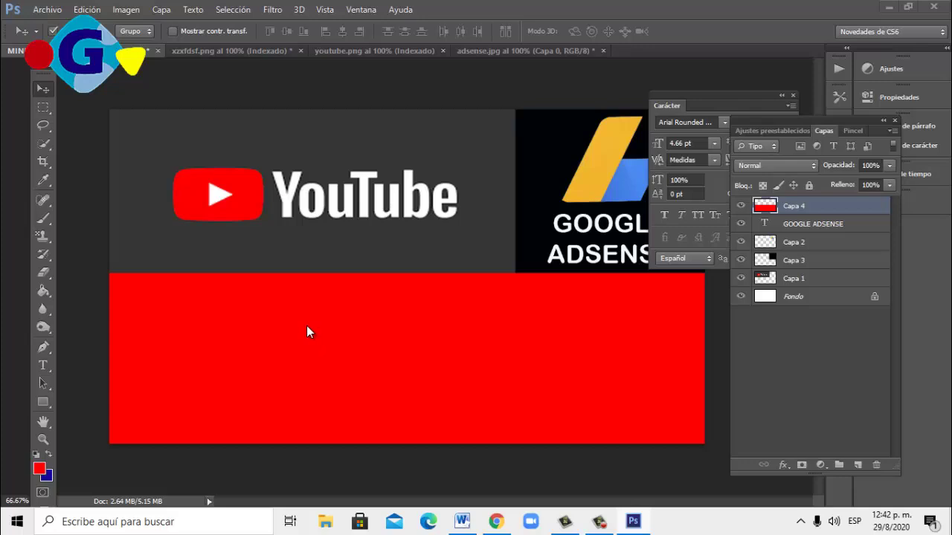
key(t)
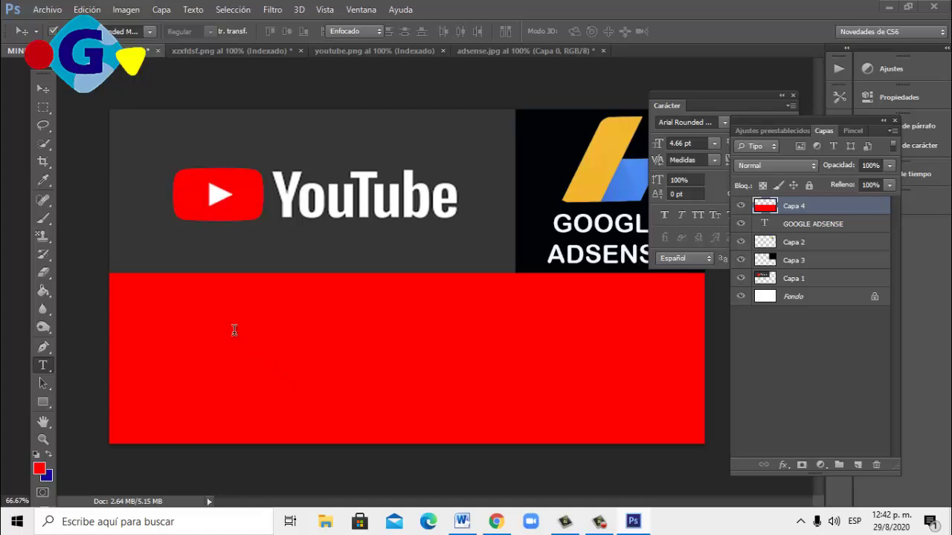
click(233, 330)
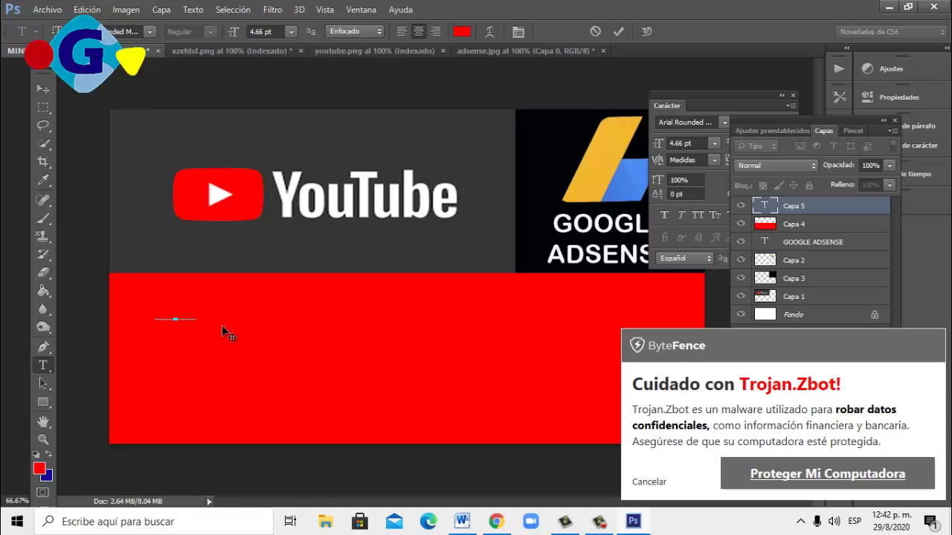
click(40, 87)
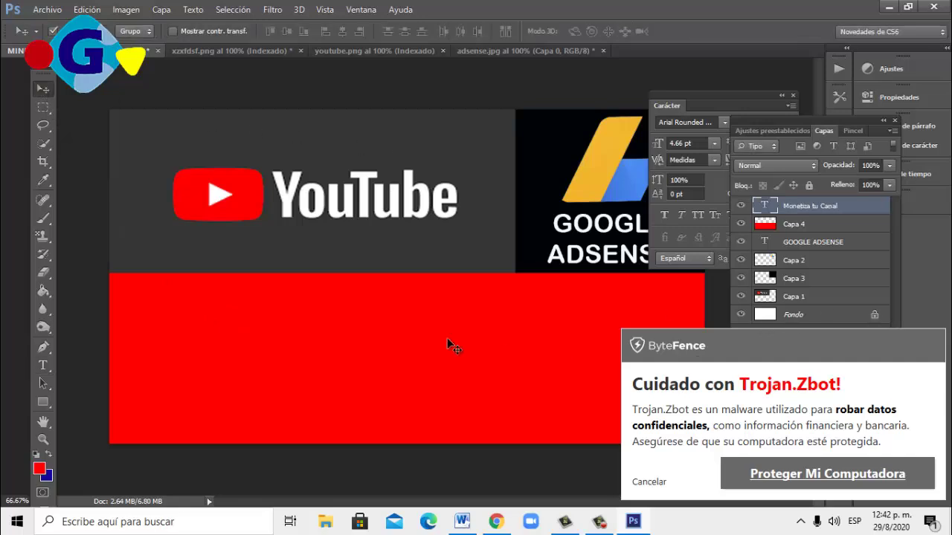
Try to move the pasted text on the canvas, undo the move, and dismiss the ByteFence pop-up.
drag(172, 331, 251, 281)
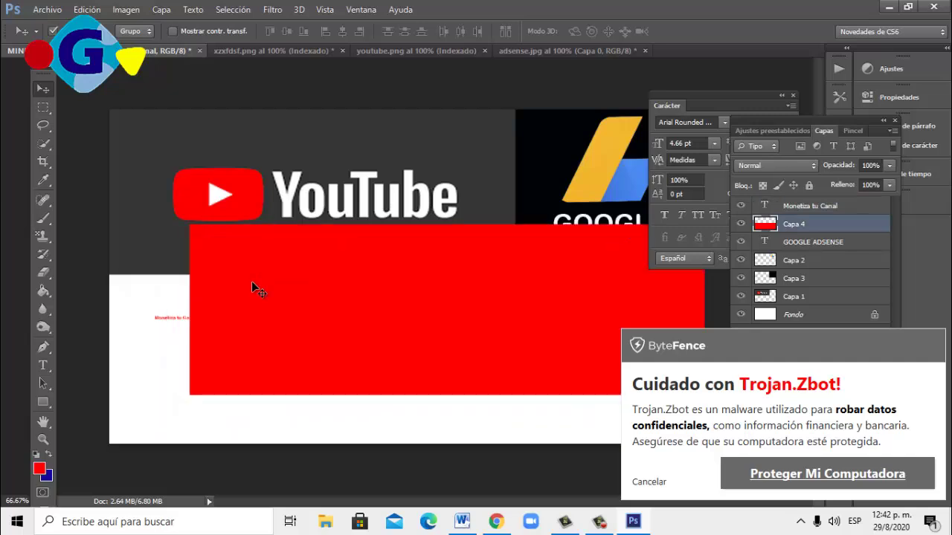
key(ctrl+z)
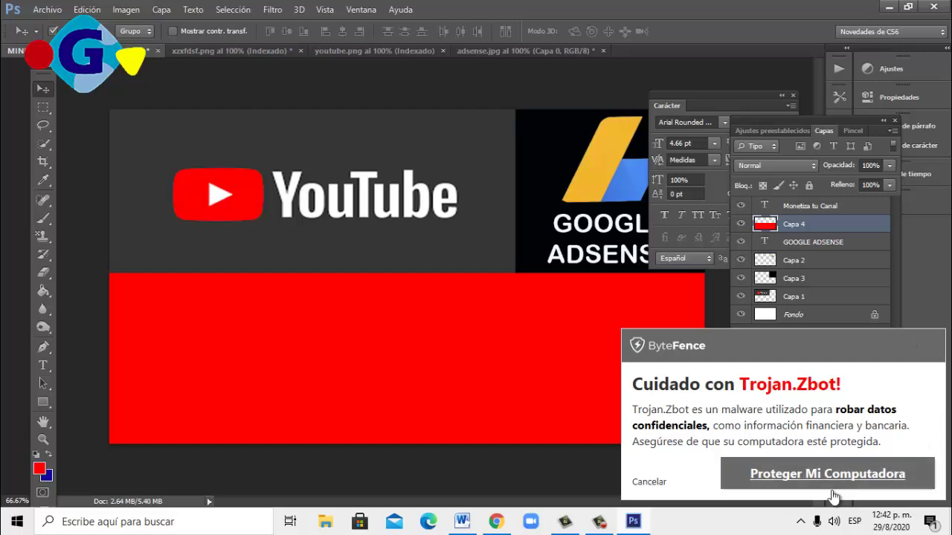
click(660, 481)
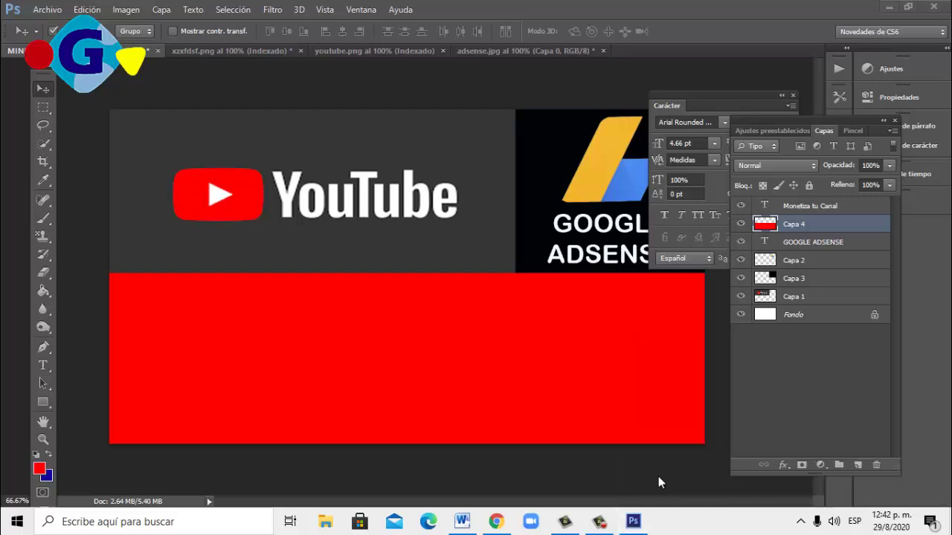
Shift the red block on Capa 4 down to uncover the small text, and select the Monetiza tu Canal layer.
click(852, 211)
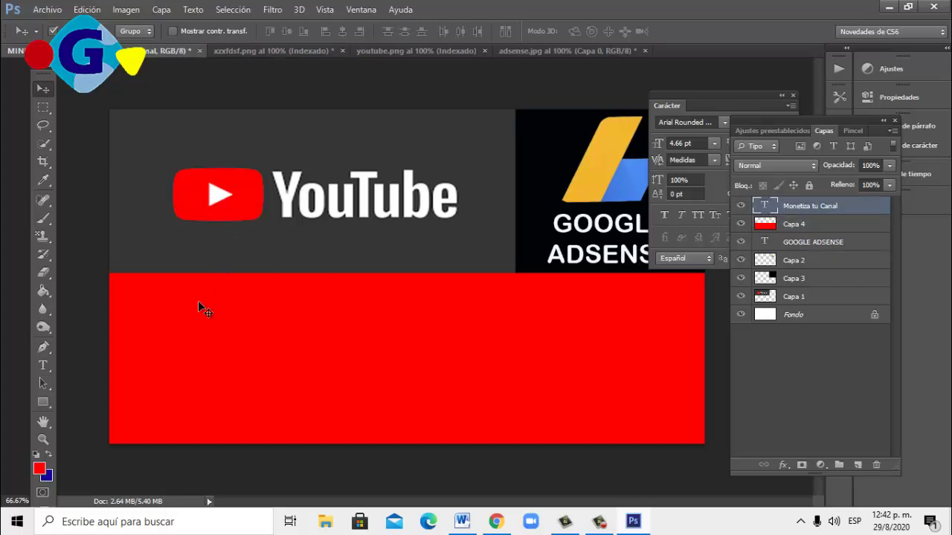
drag(166, 329, 186, 403)
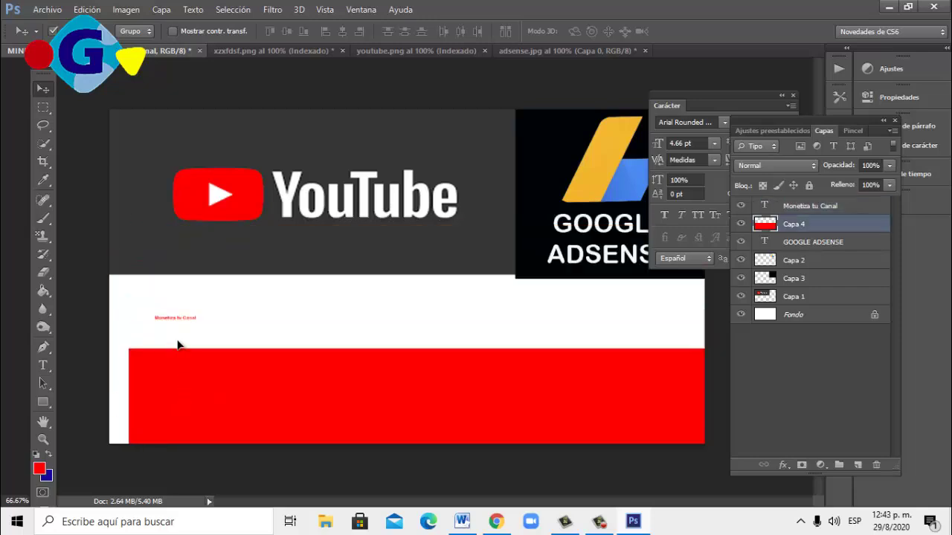
click(187, 321)
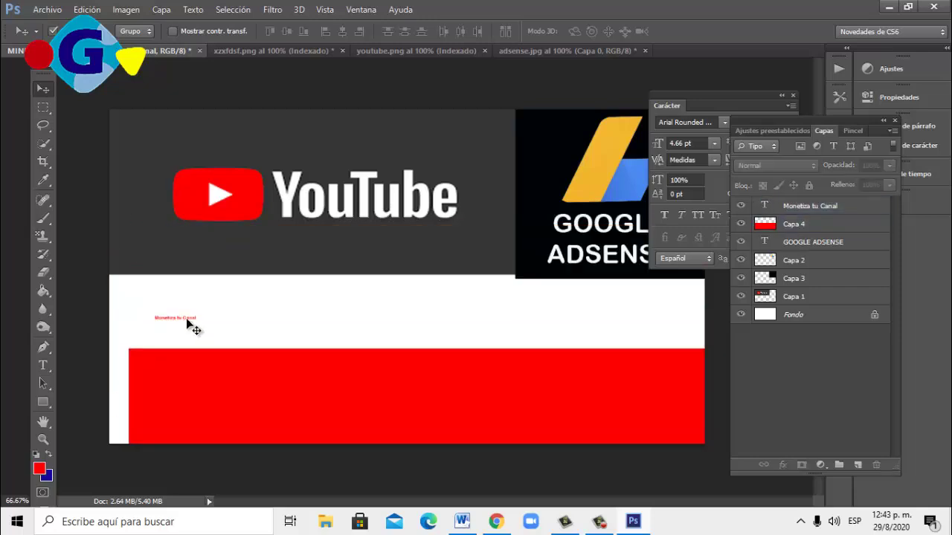
click(202, 320)
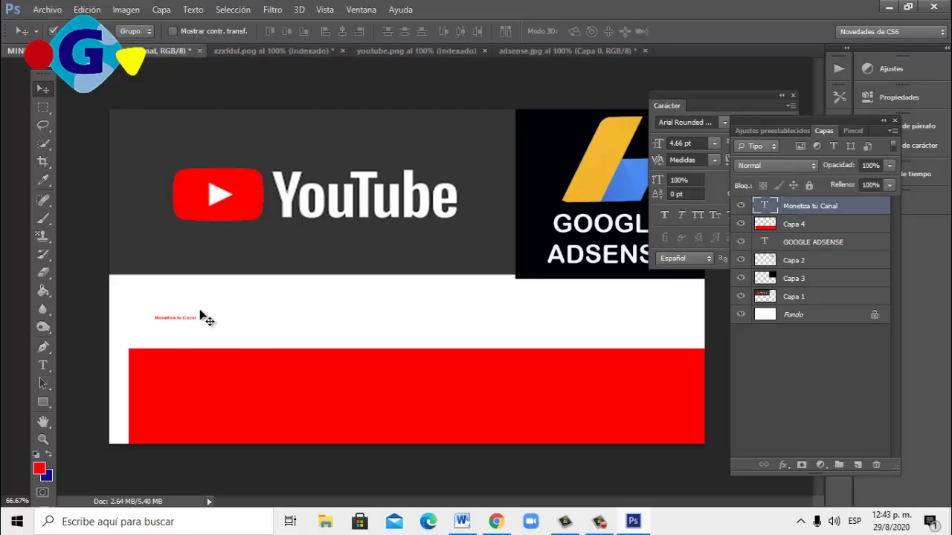
Scale the small Monetiza tu Canal text up to about 822% and position it in the white strip.
key(ctrl+t)
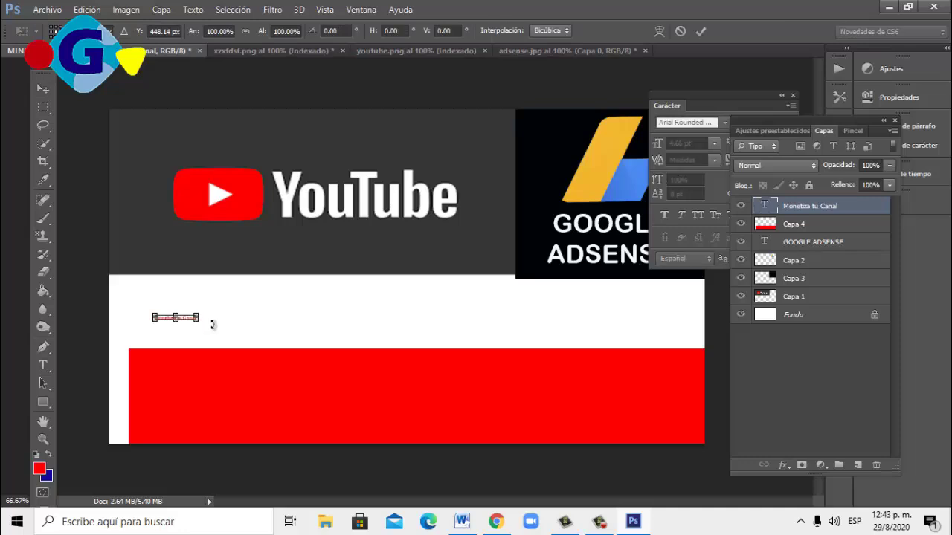
drag(196, 315, 461, 260)
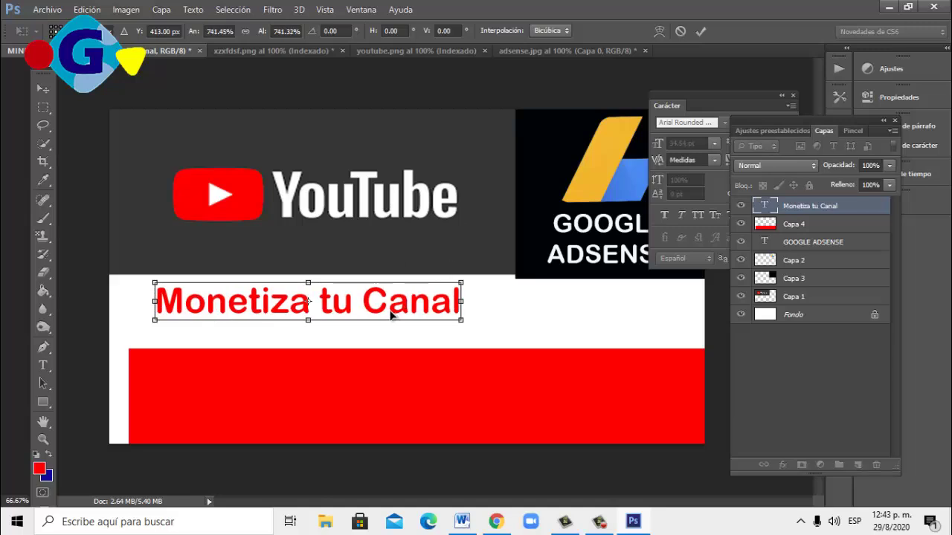
drag(408, 312, 428, 321)
drag(483, 290, 515, 288)
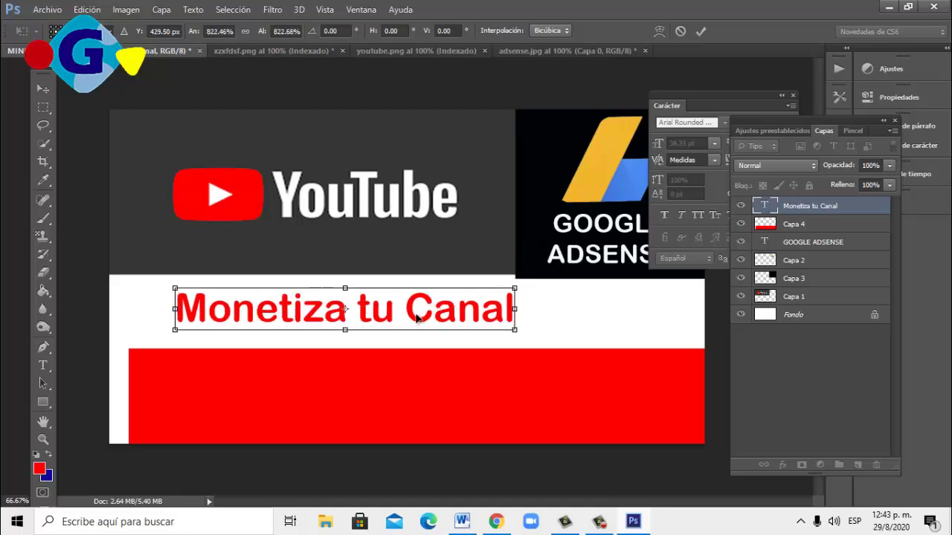
key(Return)
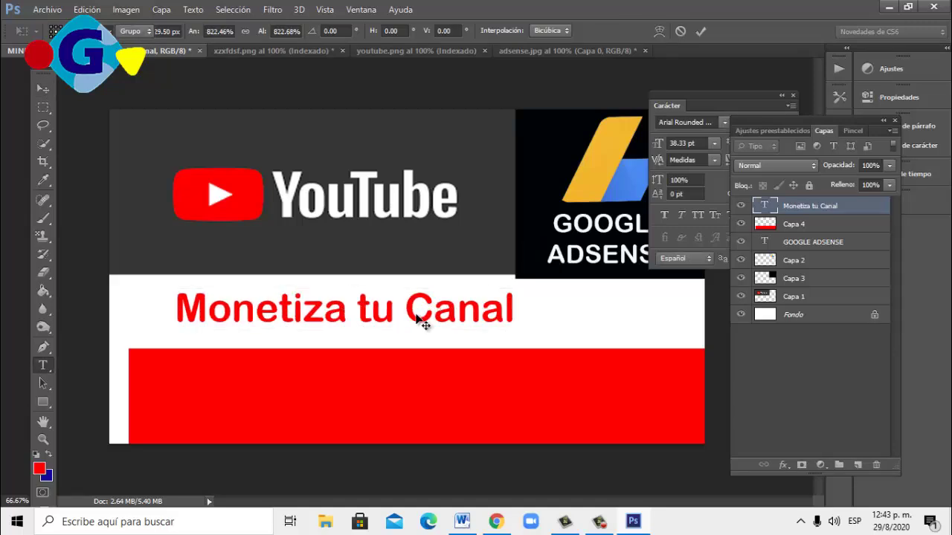
Recolor the whole Monetiza tu Canal text near-white, with hue 0, saturation 2% and brightness 99%.
click(178, 308)
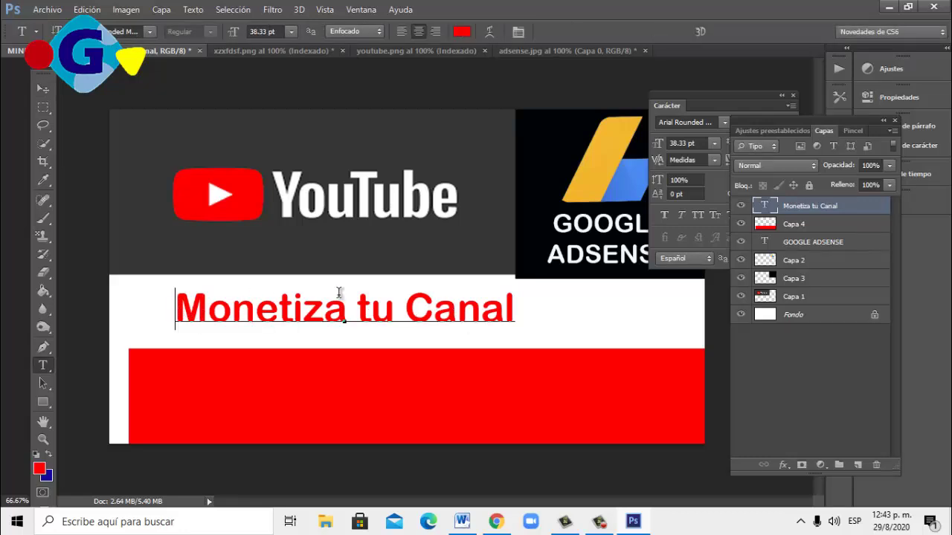
drag(340, 305, 531, 308)
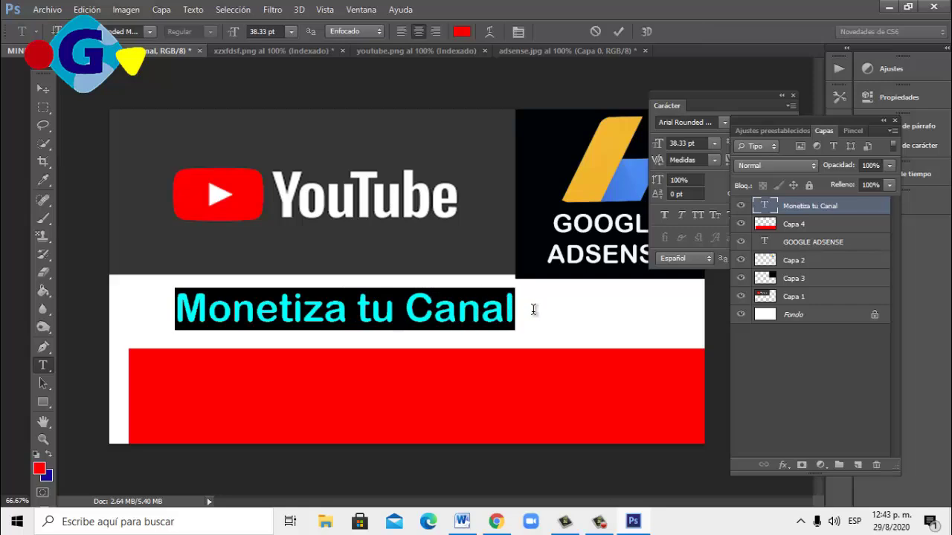
click(461, 32)
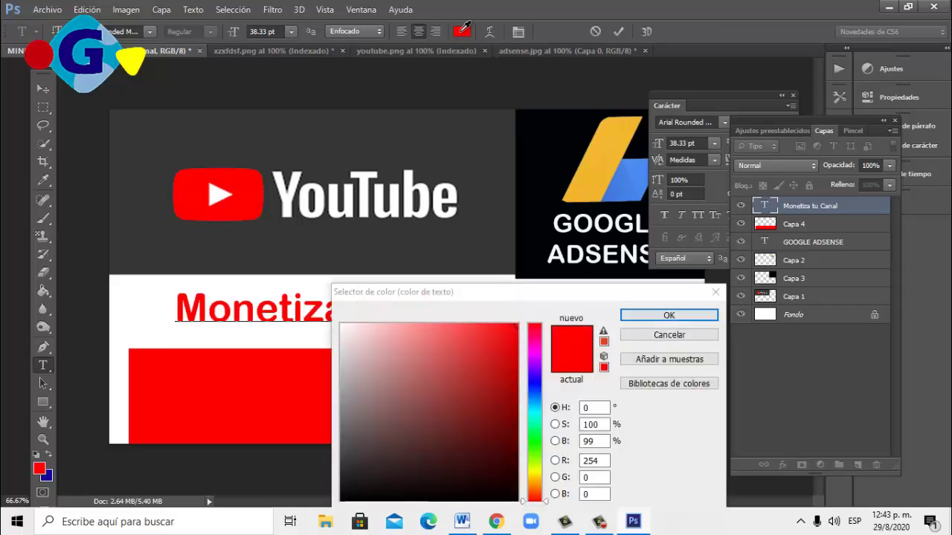
click(344, 326)
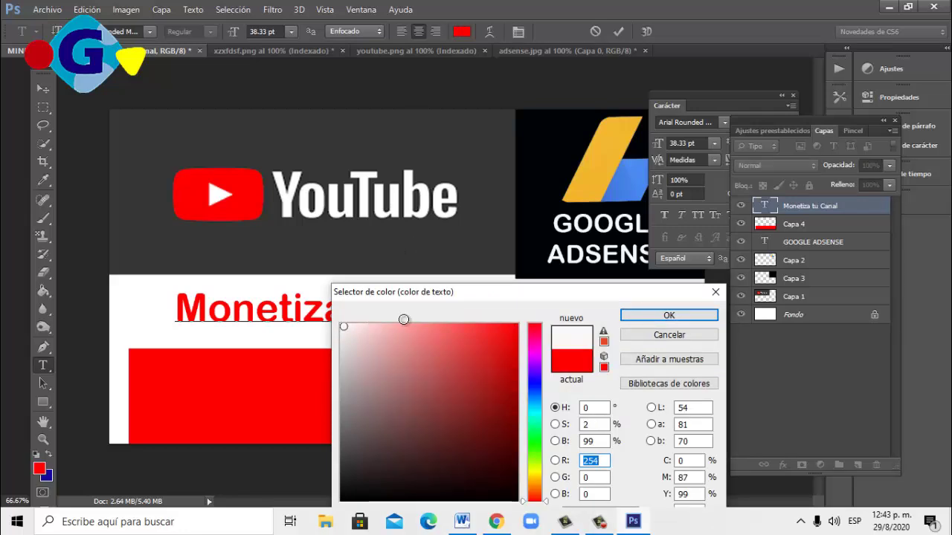
click(652, 316)
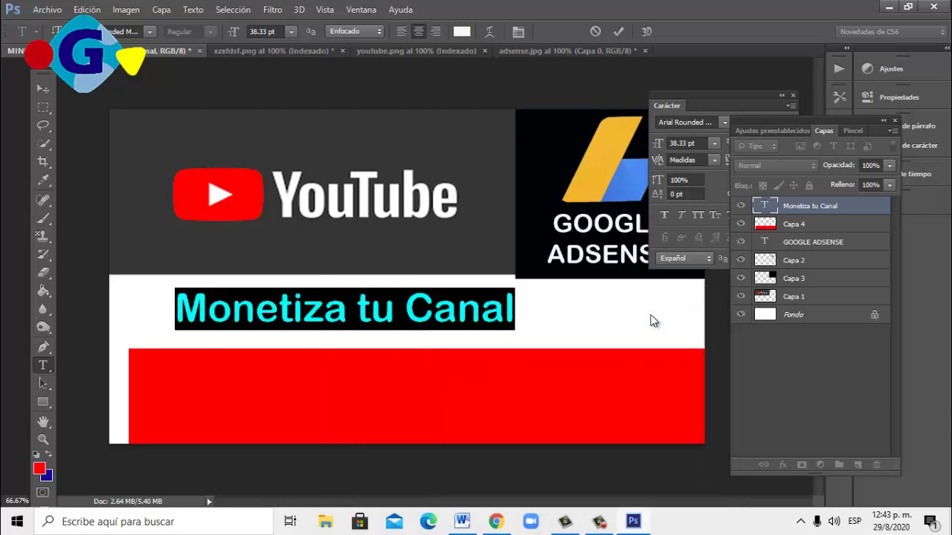
click(43, 89)
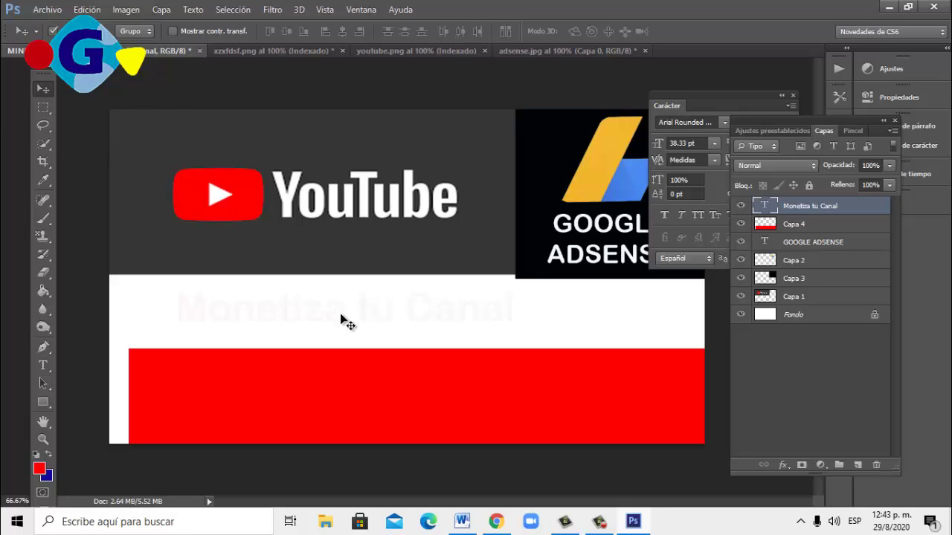
Move the title onto the dark area under the YouTube logo and shift Capa 4's red block up to cover the white strip.
drag(342, 320, 312, 264)
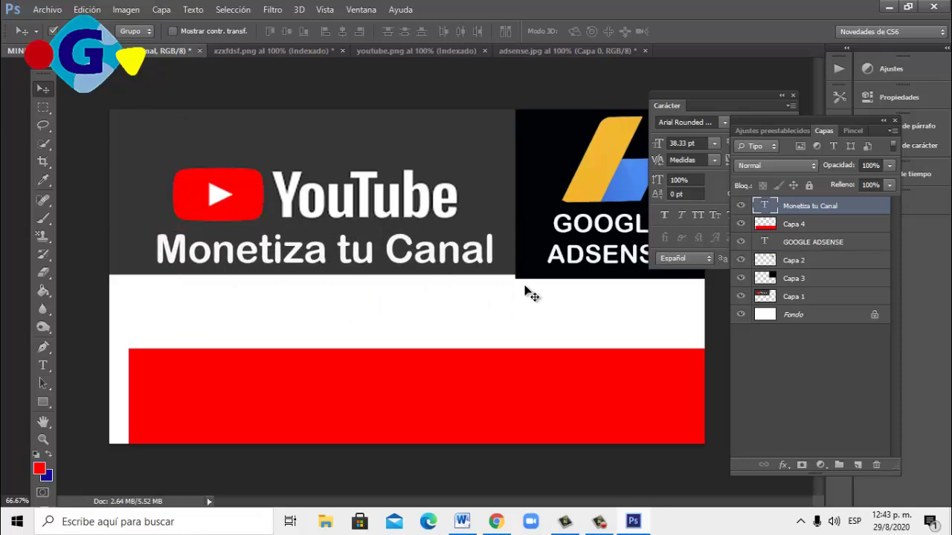
click(807, 228)
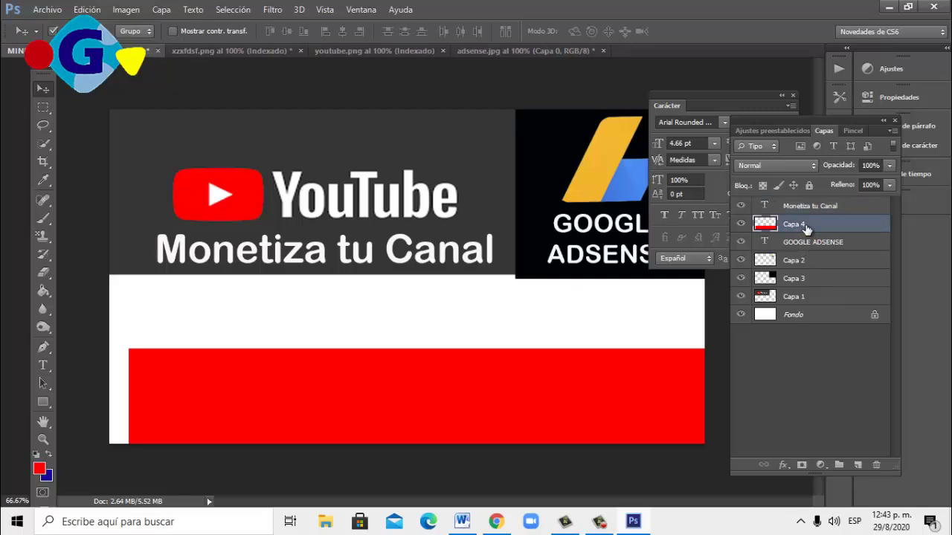
drag(523, 389, 499, 316)
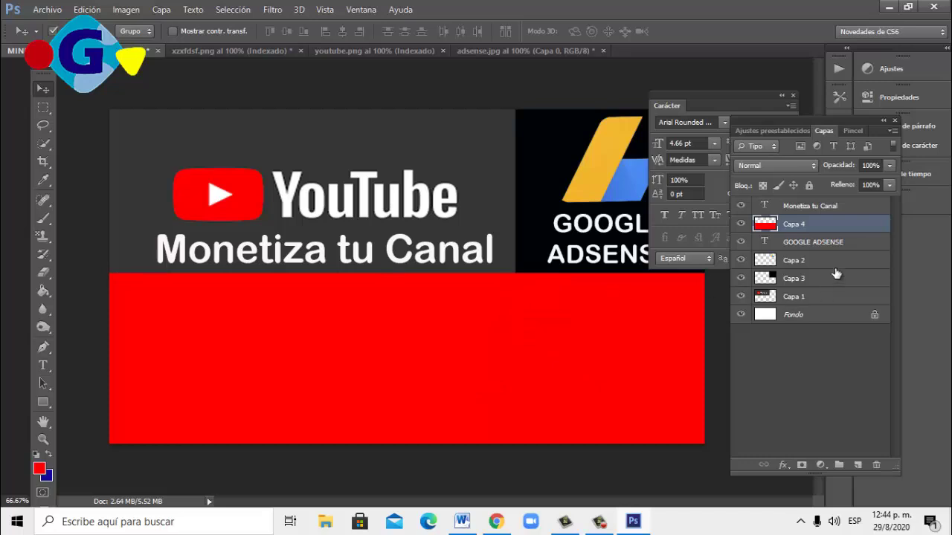
Move the Monetiza tu Canal text onto the red band and enlarge it to about 166% width and 178% height.
click(833, 212)
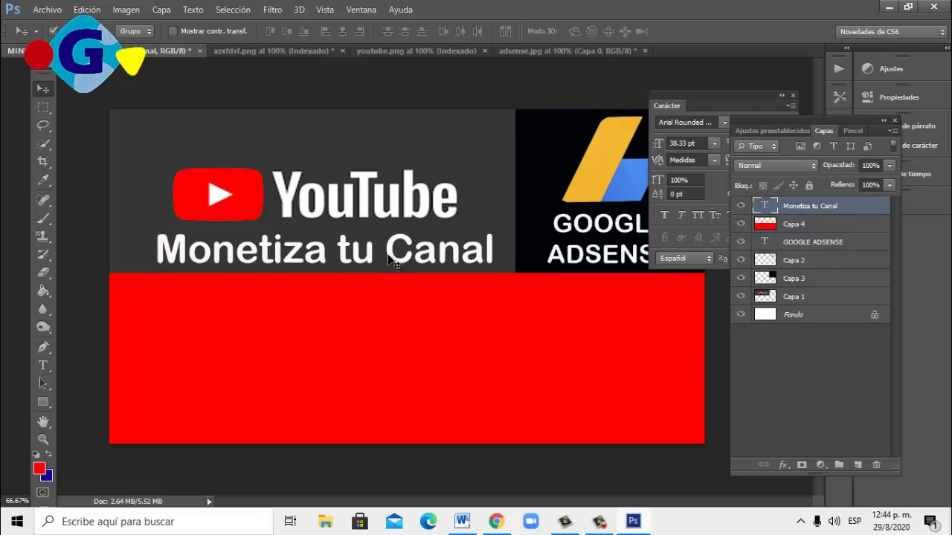
drag(389, 258, 403, 337)
key(ctrl+t)
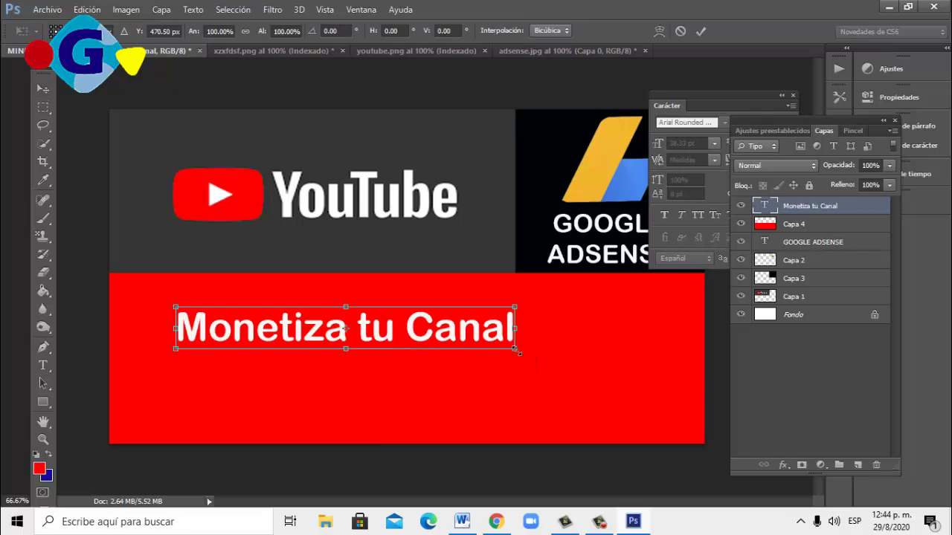
drag(515, 350, 518, 350)
drag(629, 398, 676, 431)
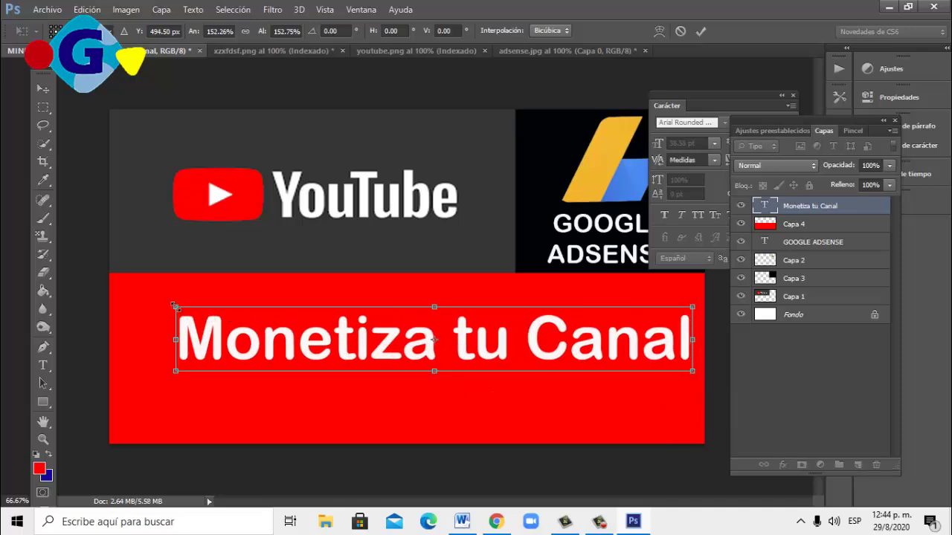
drag(175, 306, 129, 297)
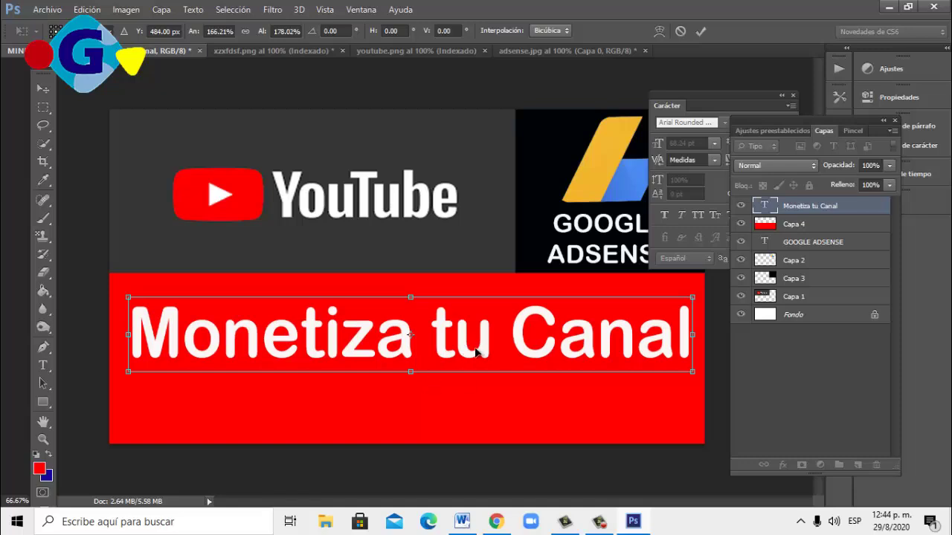
key(Return)
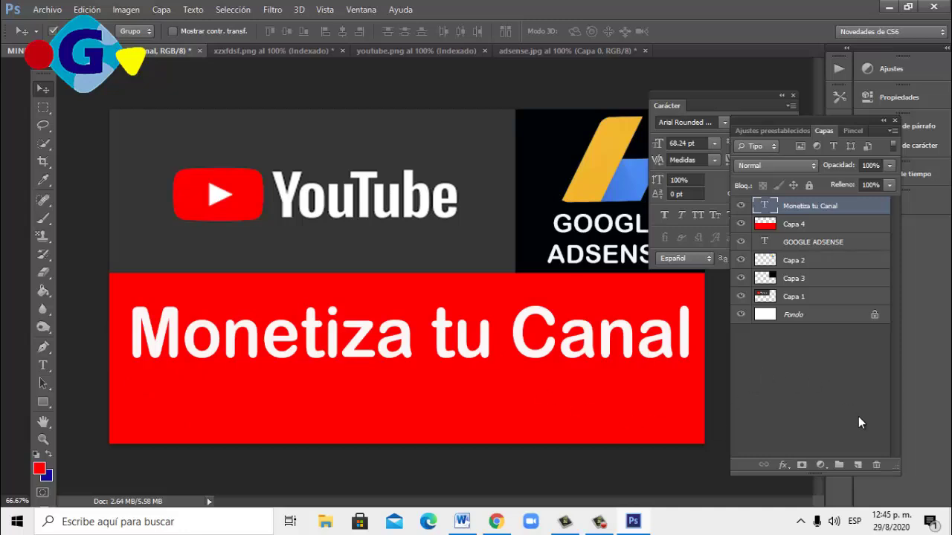
Add a new layer and draw a closed four-cornered Pen path around the lower-left corner of the red band.
click(859, 465)
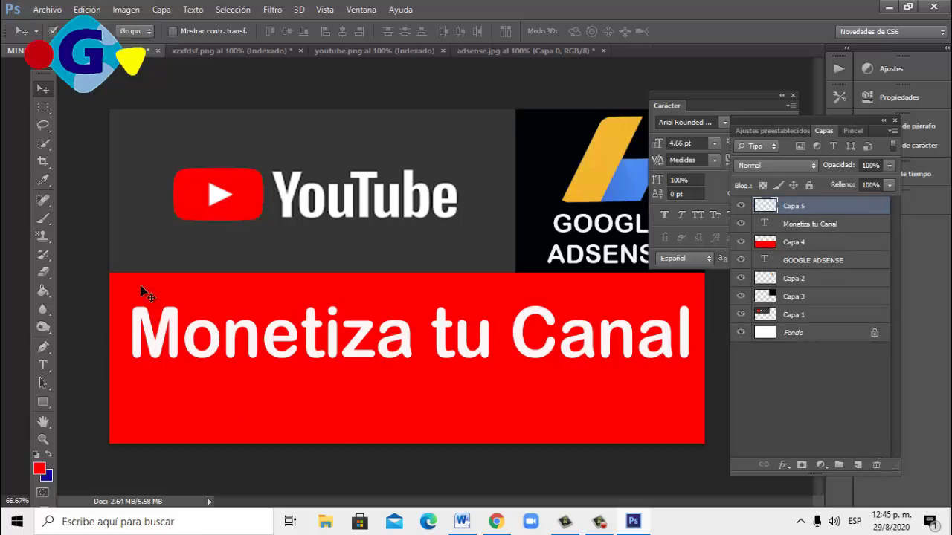
key(p)
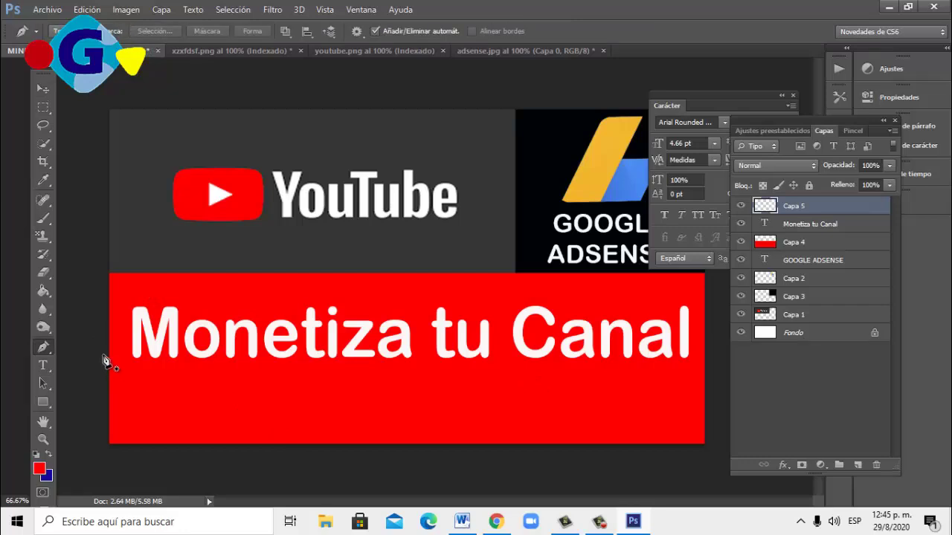
click(103, 354)
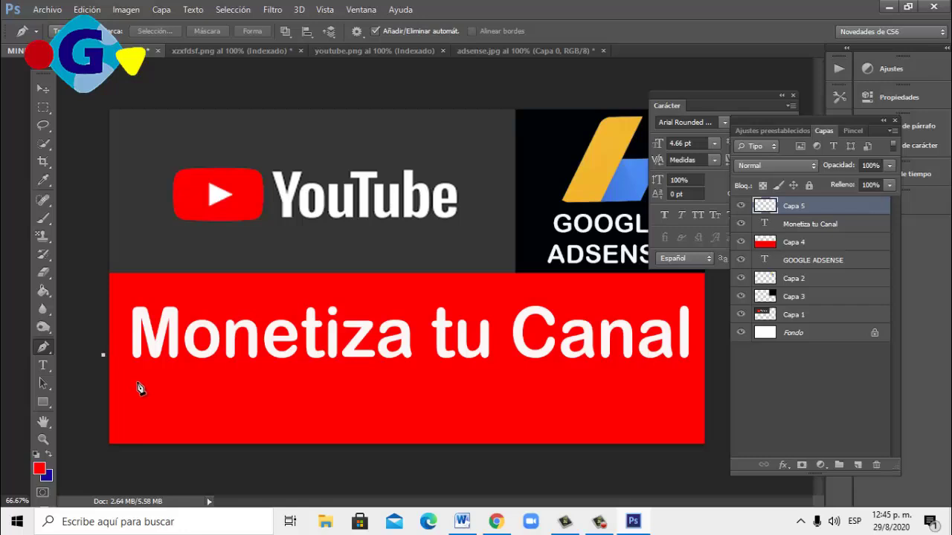
click(249, 452)
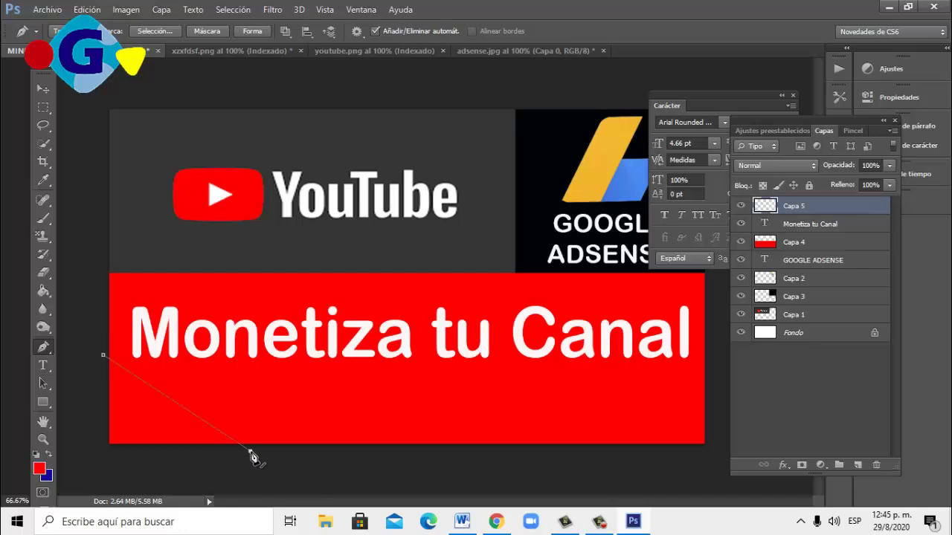
click(159, 478)
click(89, 448)
click(103, 356)
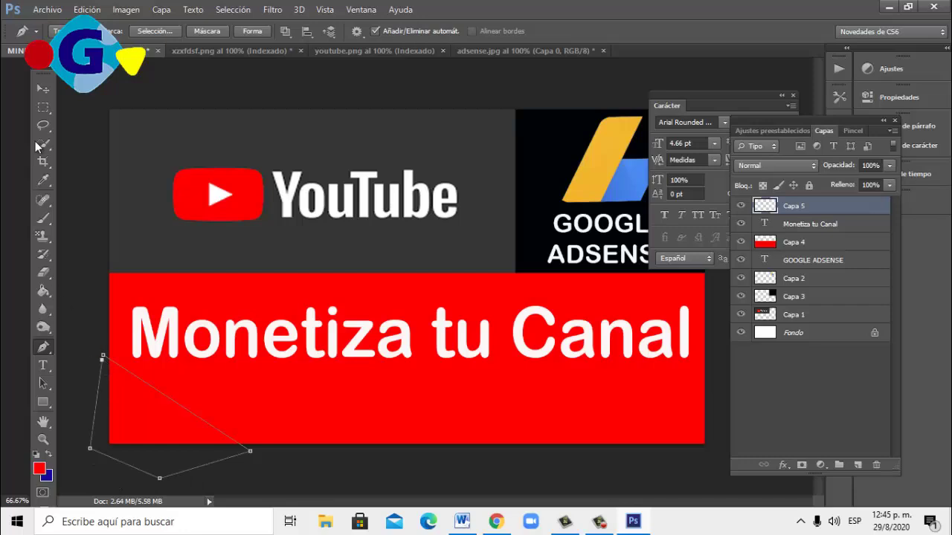
Convert the path to a selection, fill it with black sampled from the AdSense background, and deselect.
click(43, 87)
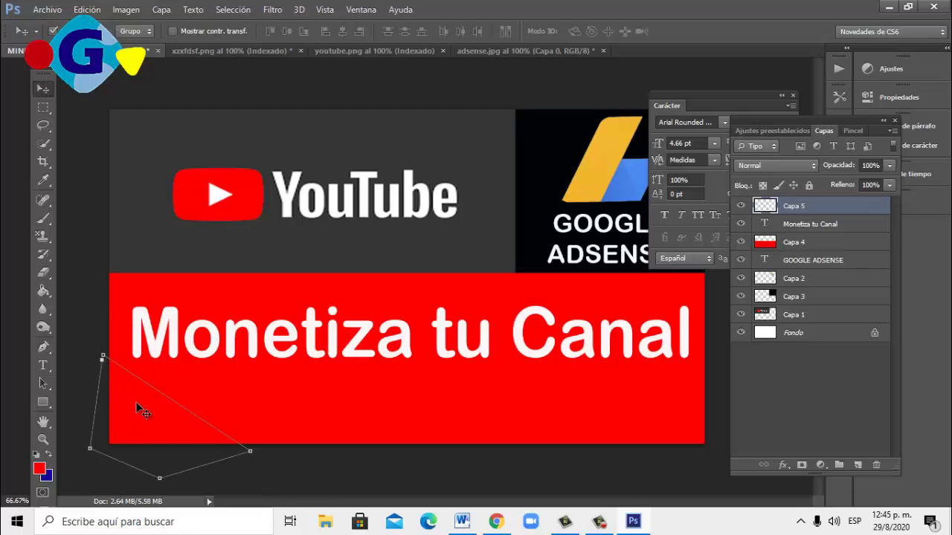
key(ctrl+Return)
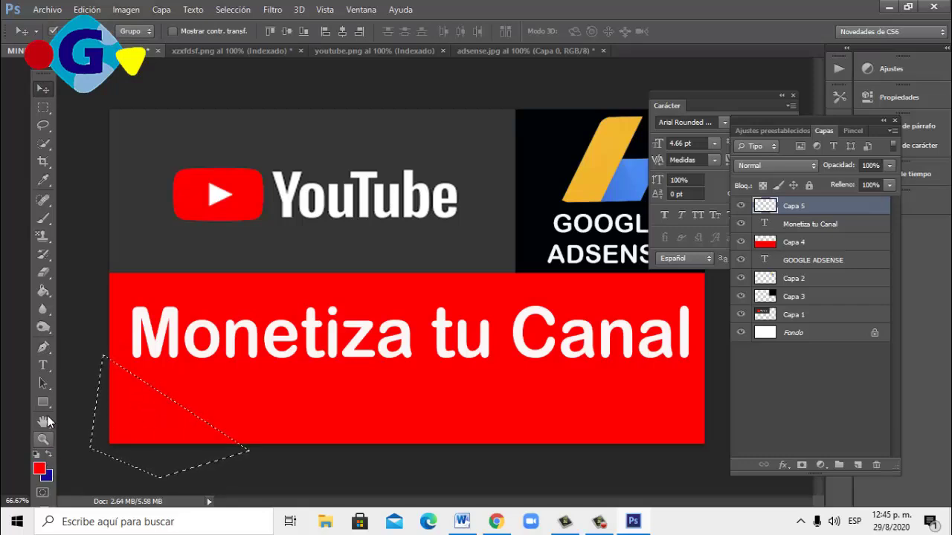
click(41, 469)
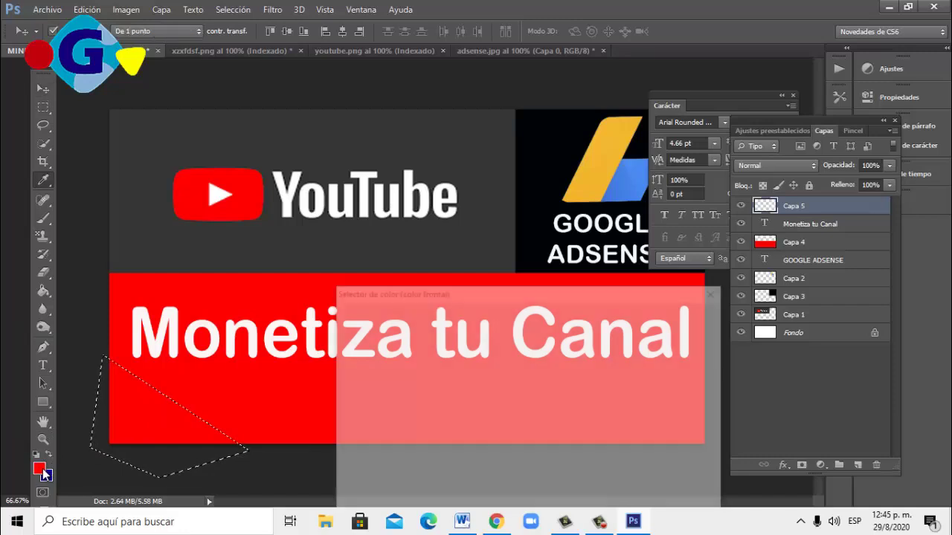
click(529, 205)
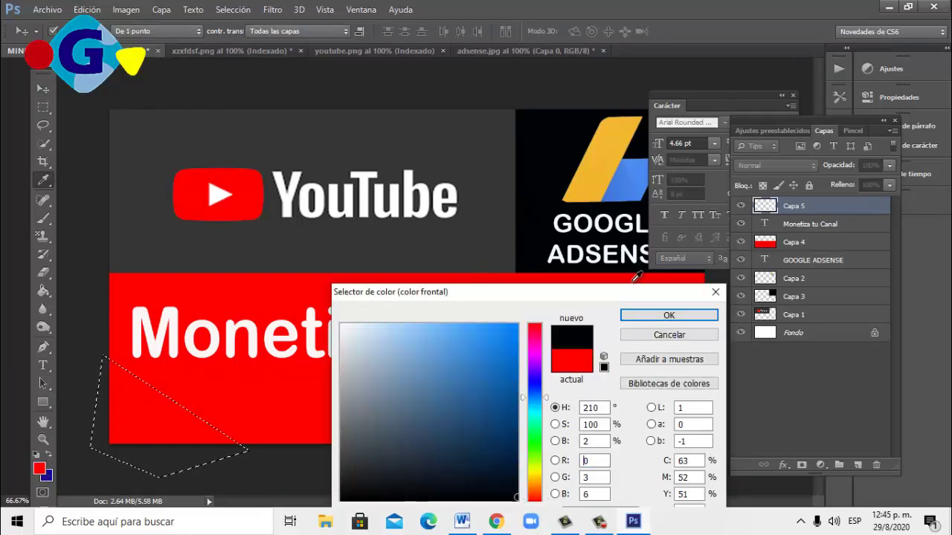
click(657, 317)
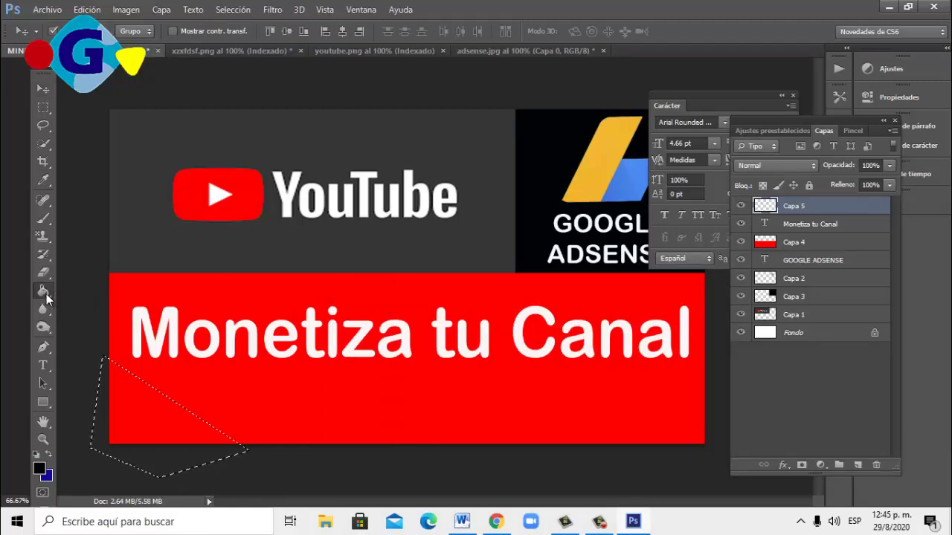
click(119, 404)
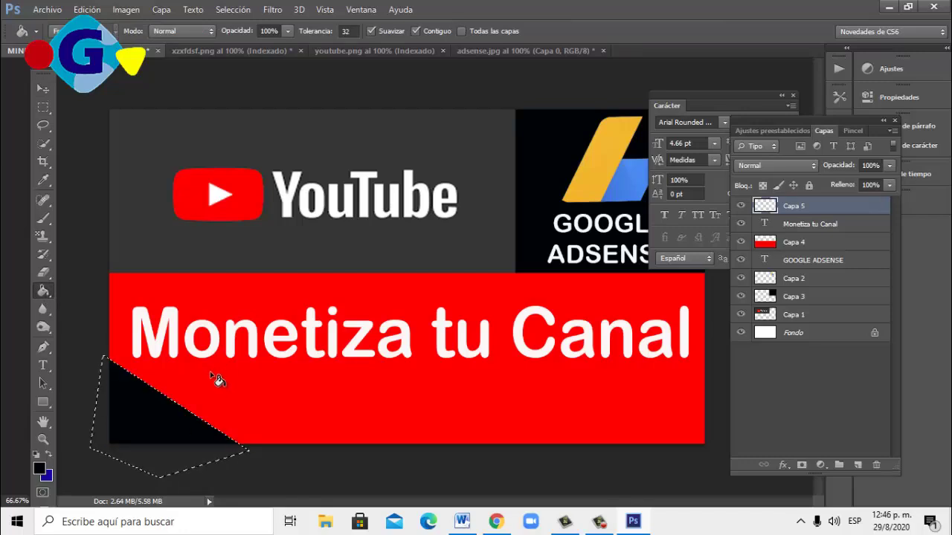
click(40, 91)
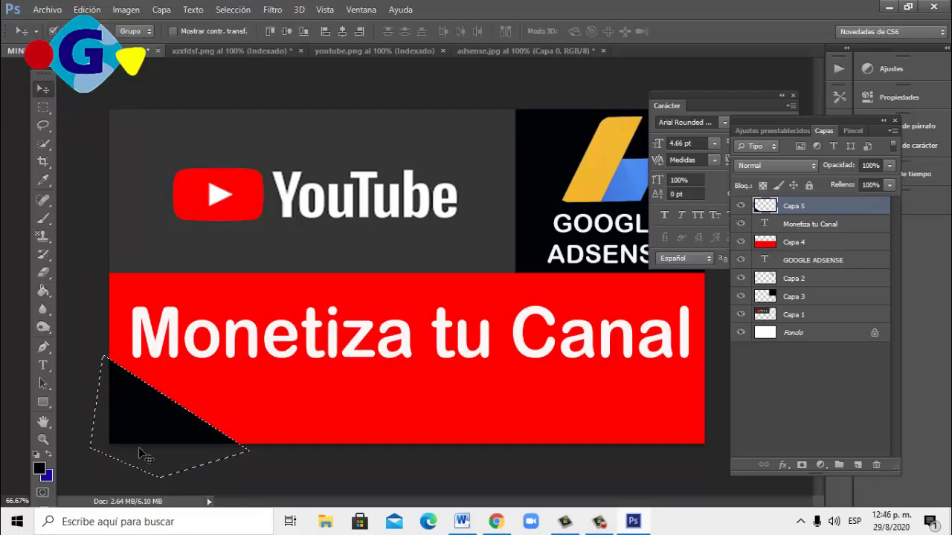
key(ctrl+d)
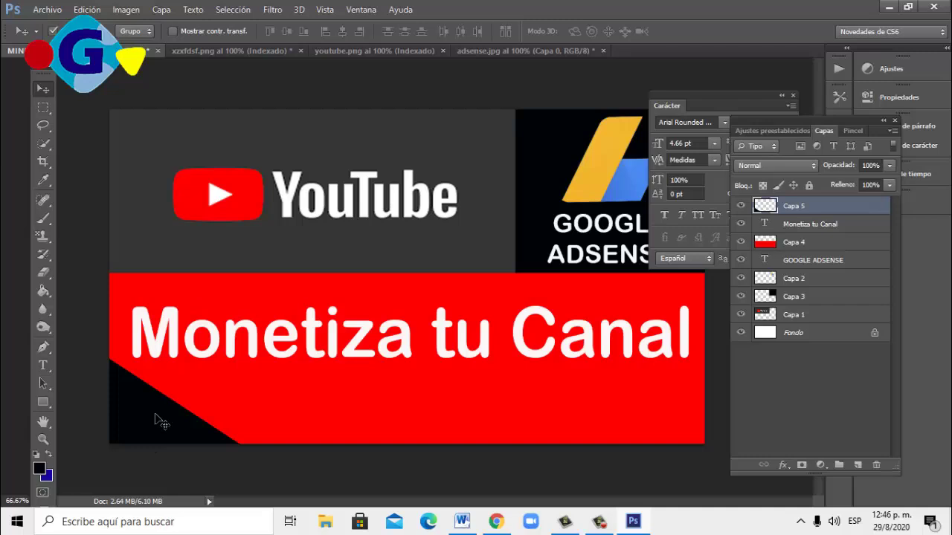
Enlarge the black corner triangle on Capa 5 slightly up and to the right with Free Transform.
key(ctrl+t)
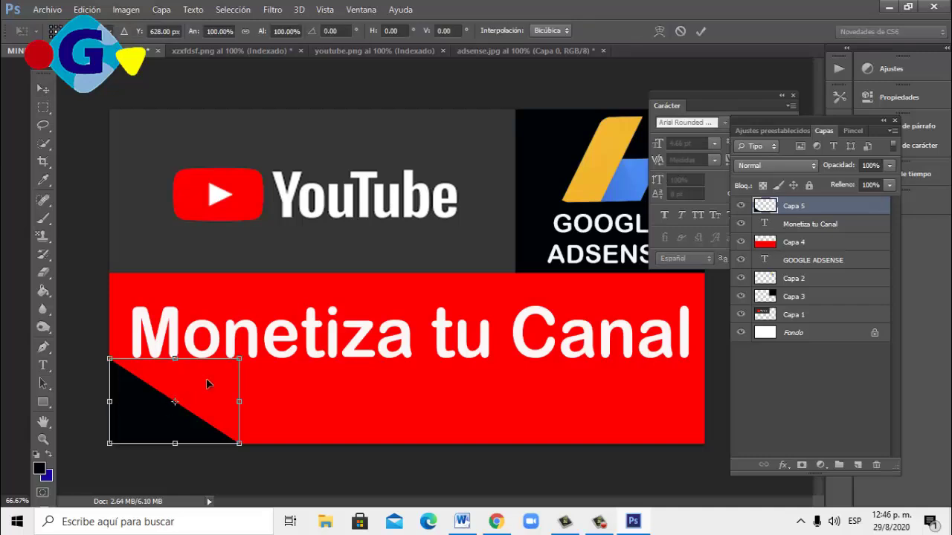
drag(238, 361, 261, 345)
key(Return)
key(v)
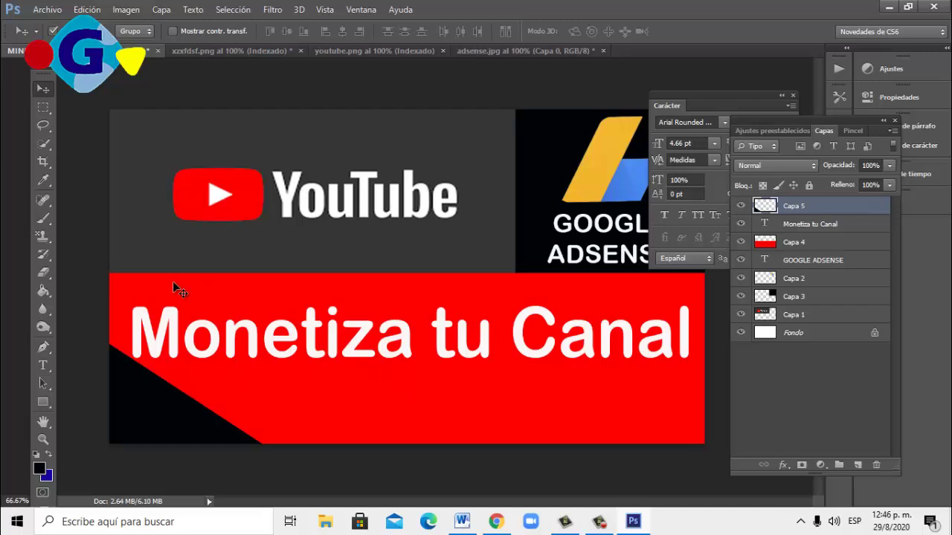
click(47, 9)
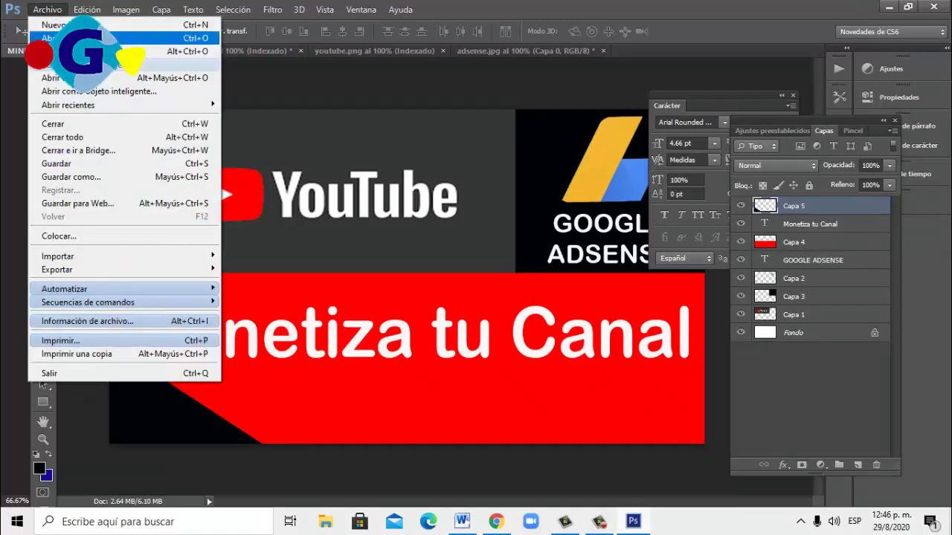
key(Escape)
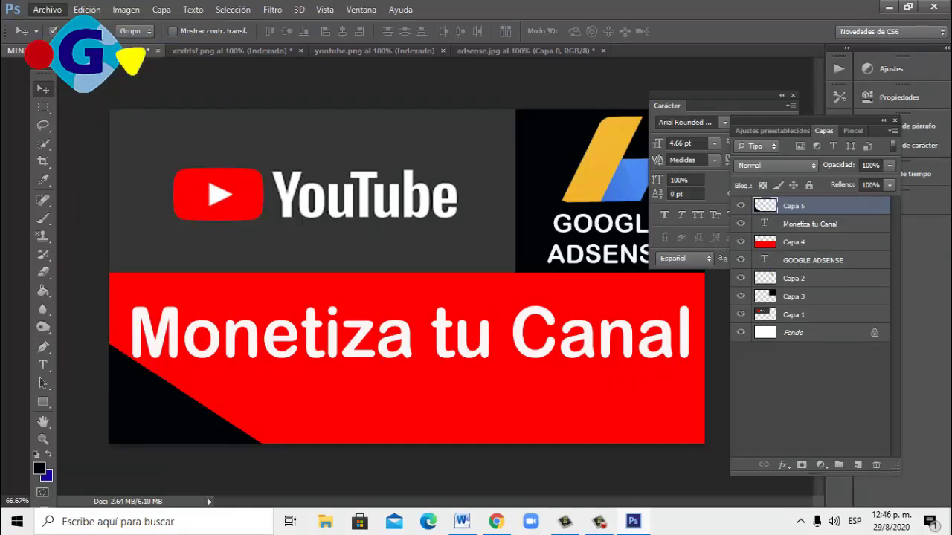
Open gogo raf.png from the Marca folder in the Imágenes library and copy its logo into the MINIATURA document.
key(ctrl+o)
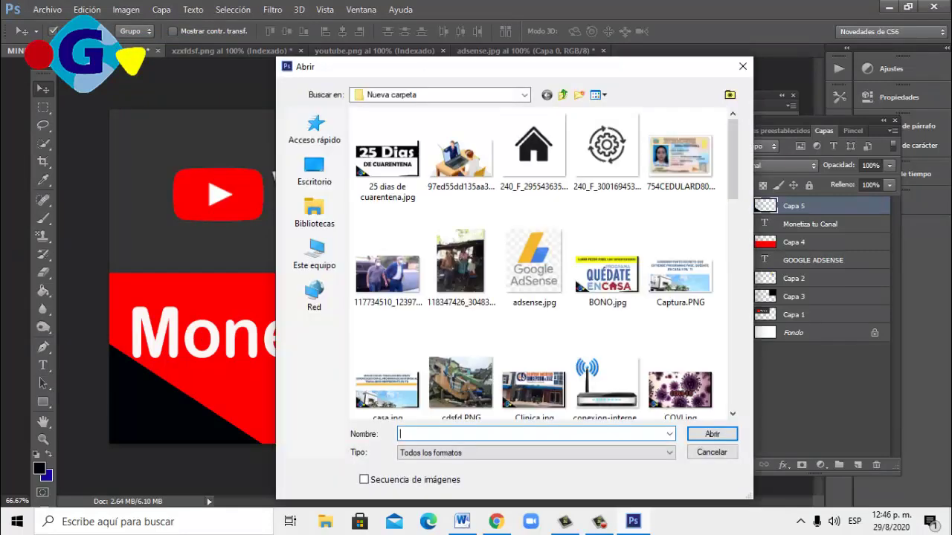
click(330, 223)
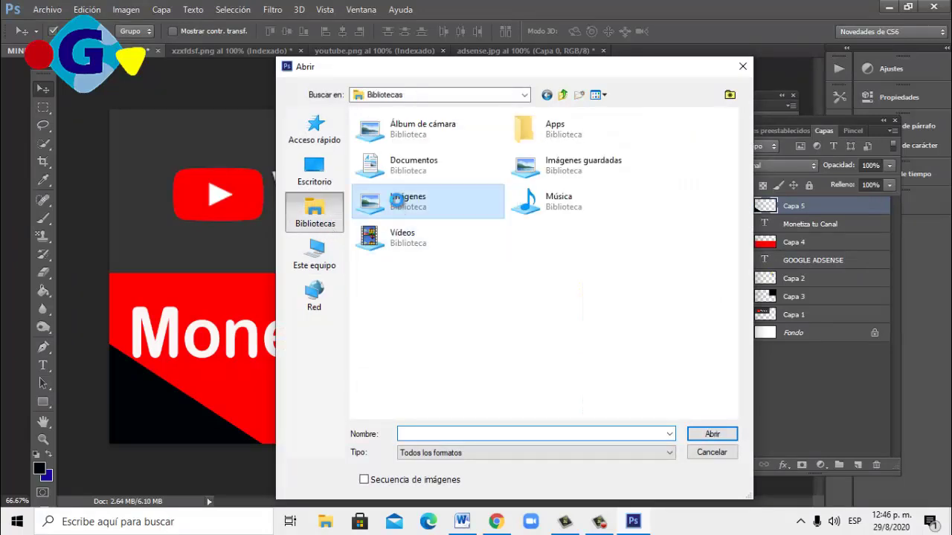
double_click(396, 200)
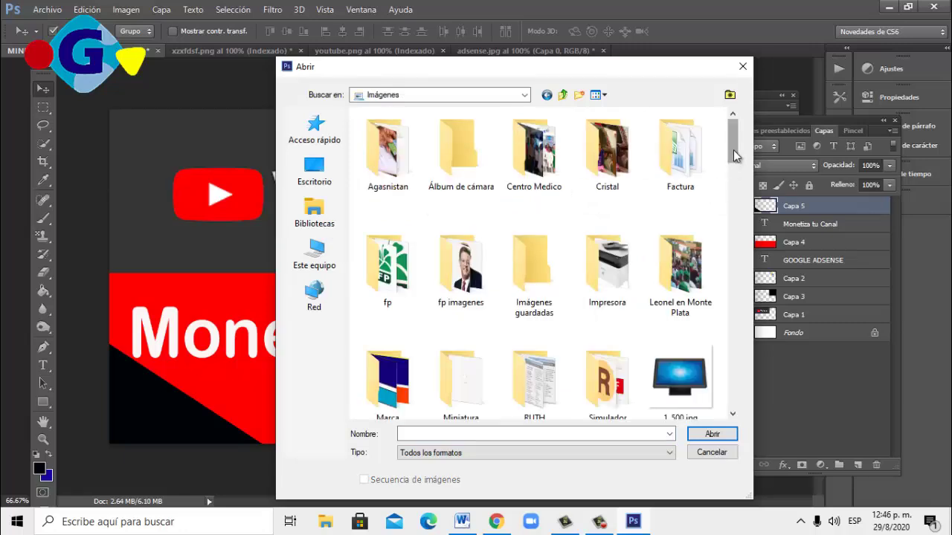
drag(733, 154, 737, 166)
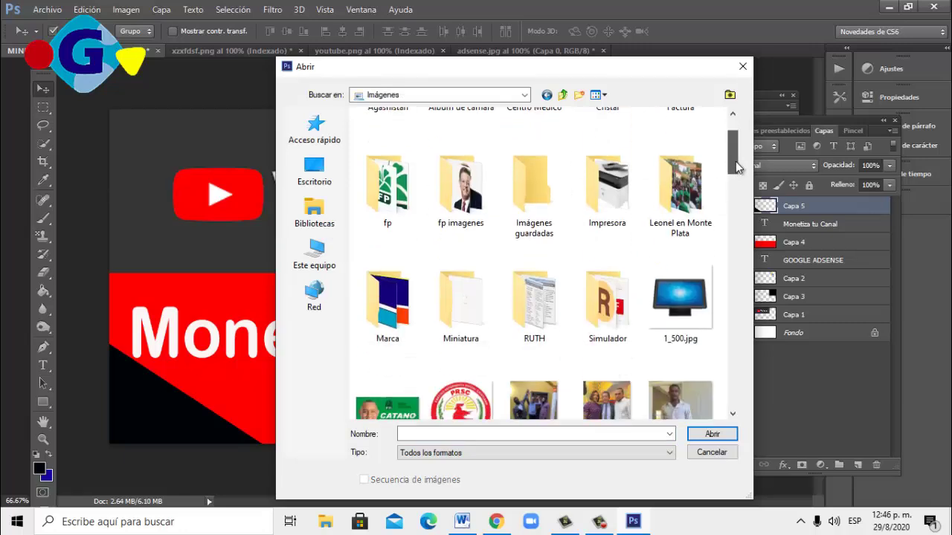
double_click(379, 299)
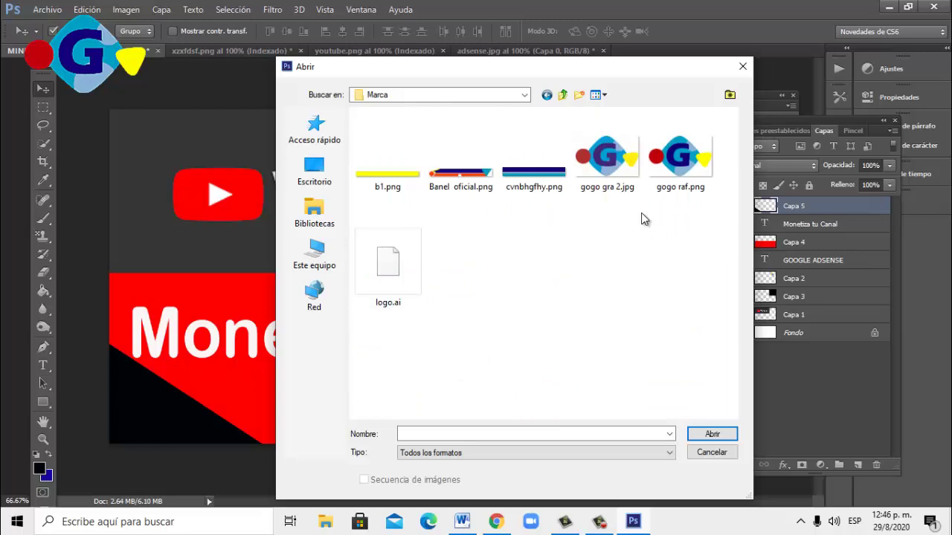
double_click(688, 168)
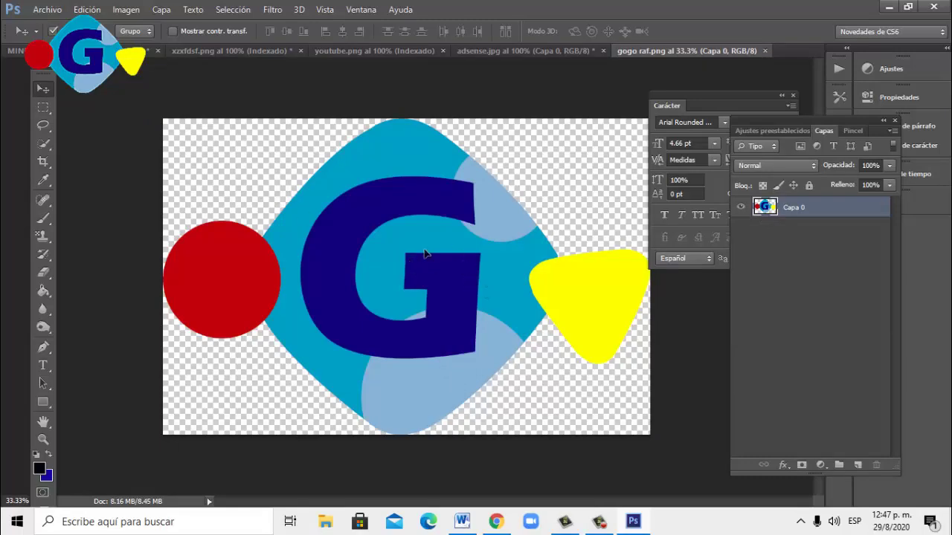
drag(427, 254, 221, 313)
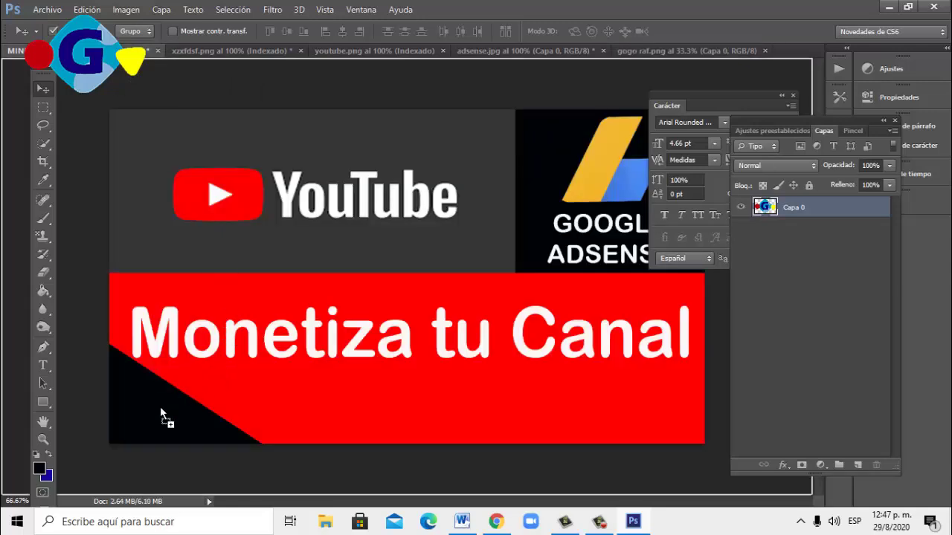
drag(160, 406, 159, 405)
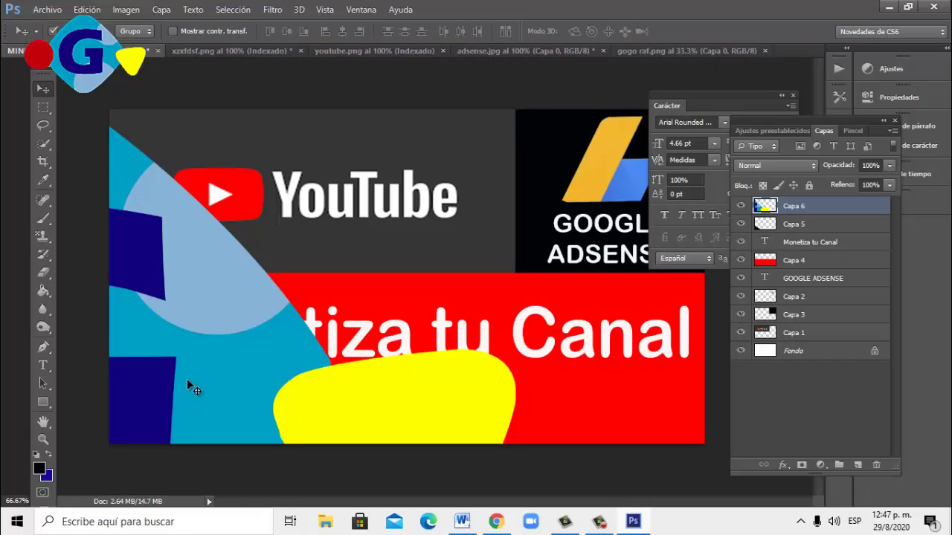
Shrink the G logo with Free Transform to about 25.62% width and 17.78% height, moving it over the title text.
key(ctrl+t)
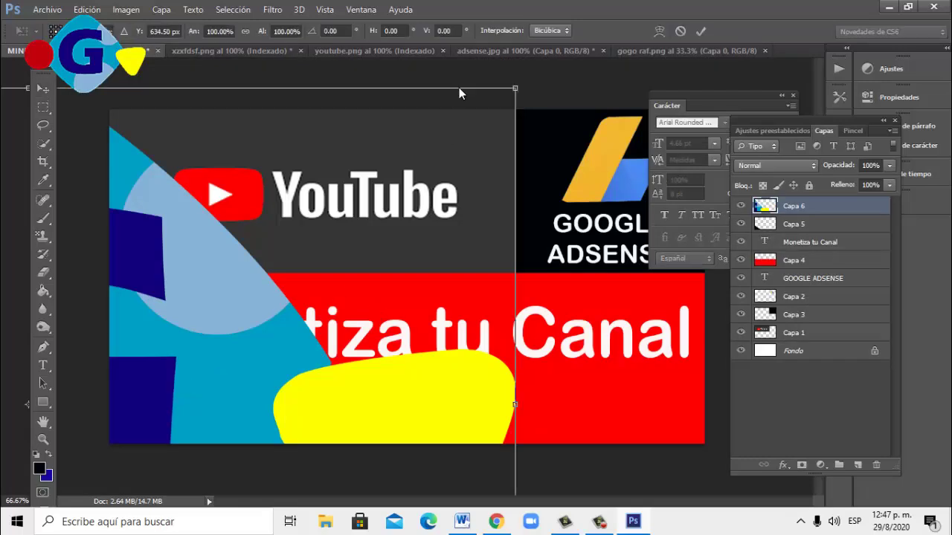
drag(513, 90, 348, 252)
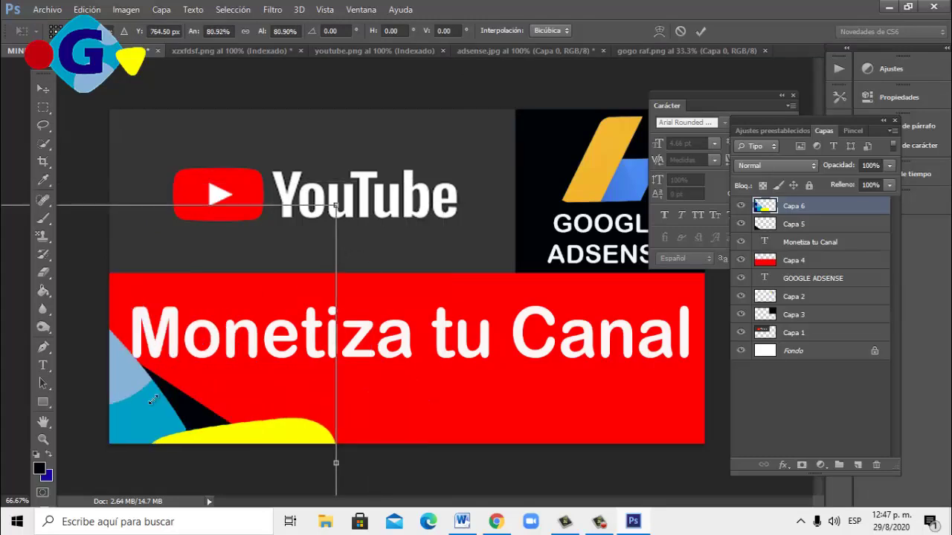
drag(210, 381, 490, 122)
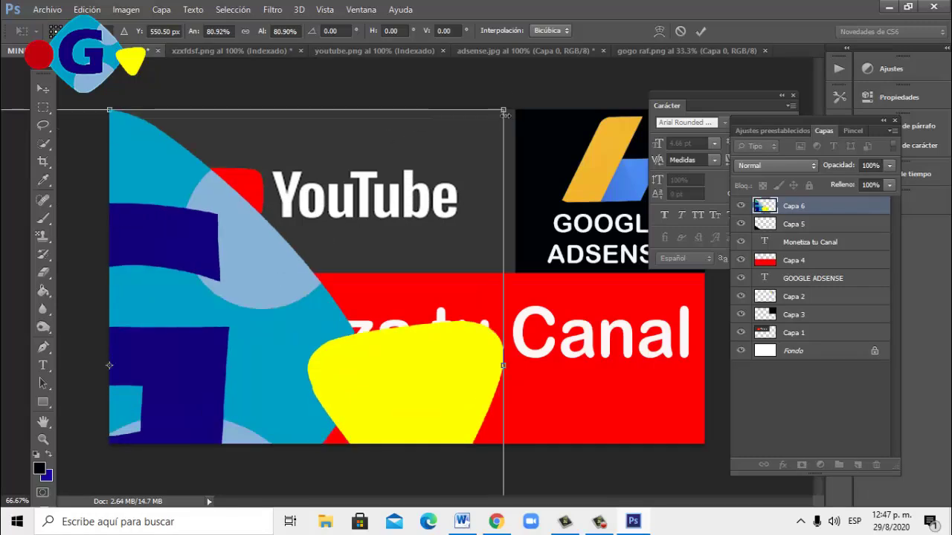
drag(505, 110, 290, 305)
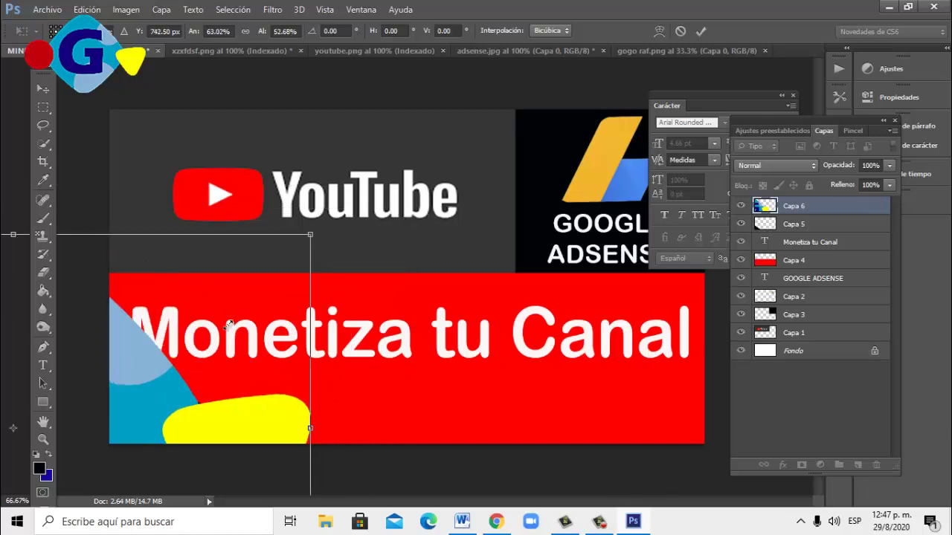
drag(140, 407, 418, 239)
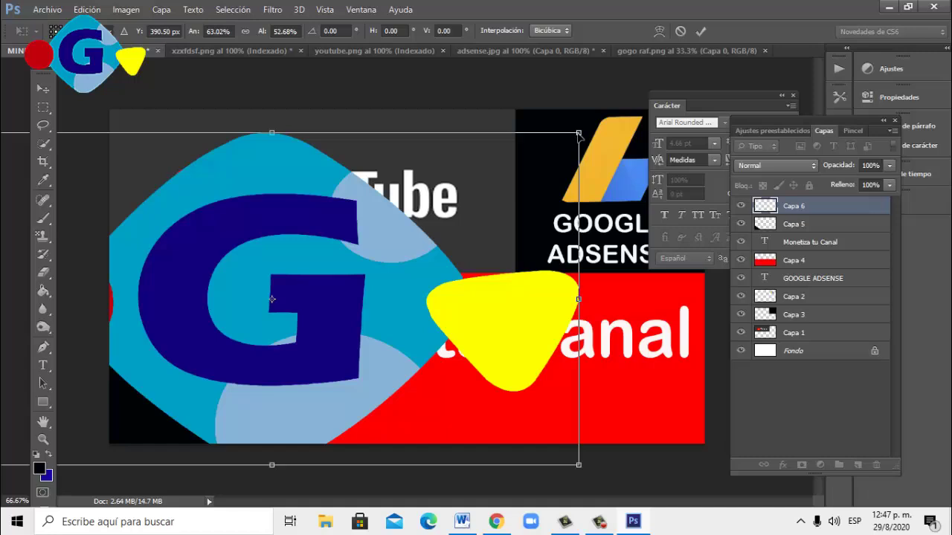
drag(579, 132, 317, 242)
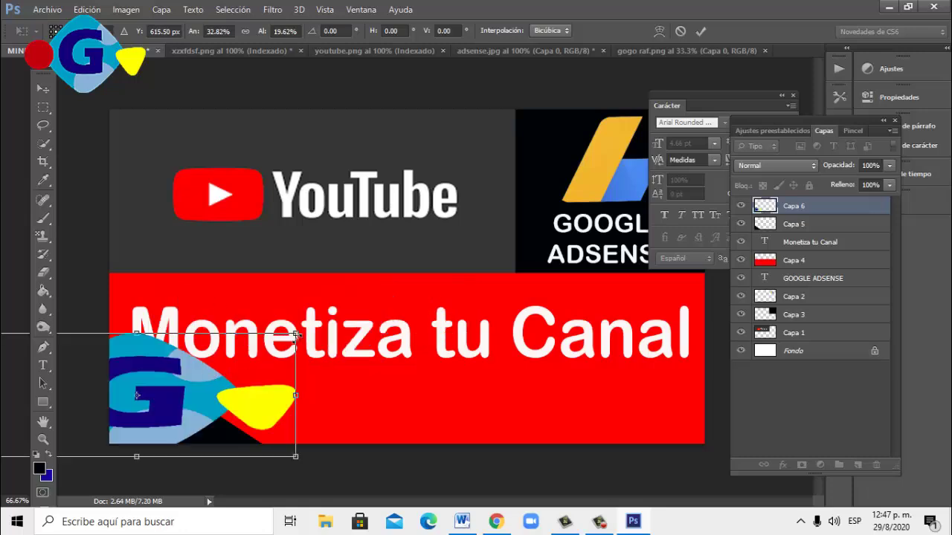
drag(296, 334, 220, 363)
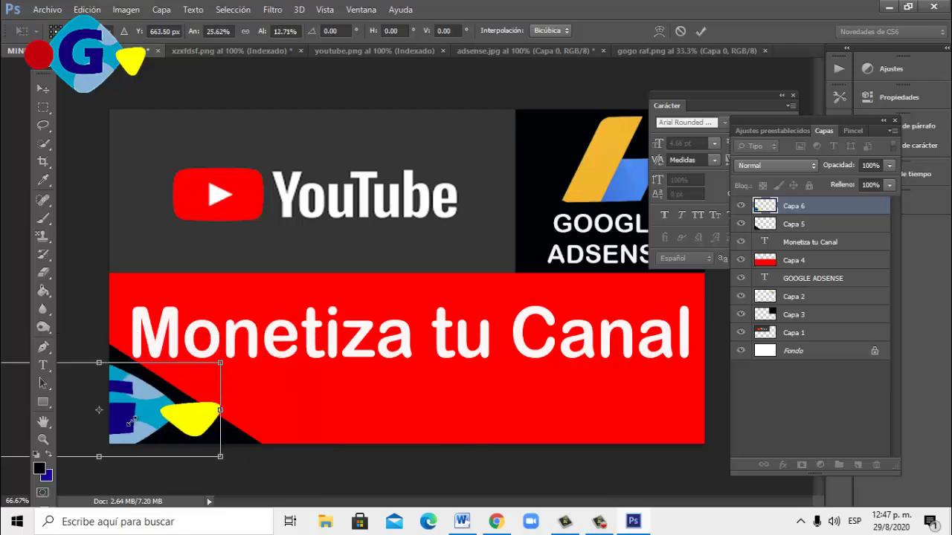
drag(131, 421, 295, 287)
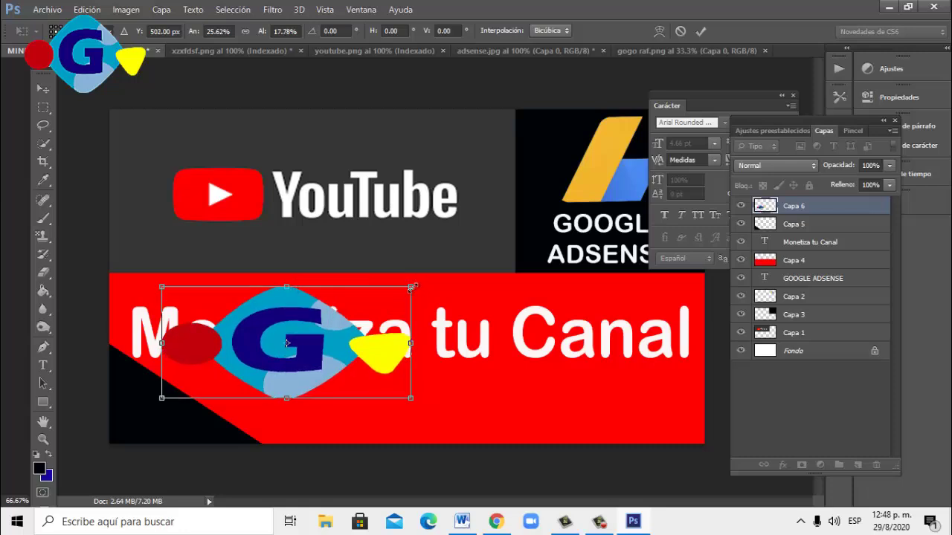
Reduce the G logo further to about 10.40% width and 4.56% height and apply the transform.
drag(412, 287, 152, 421)
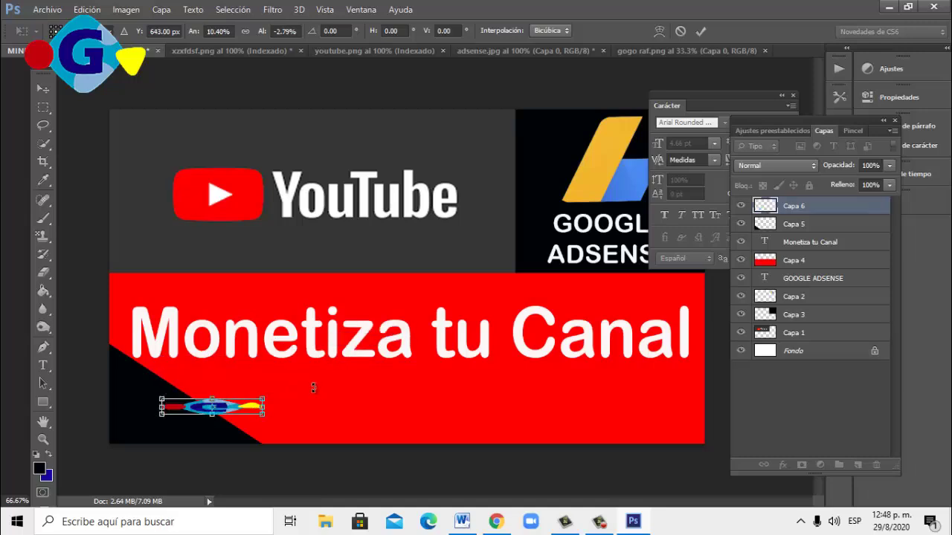
key(ctrl+z)
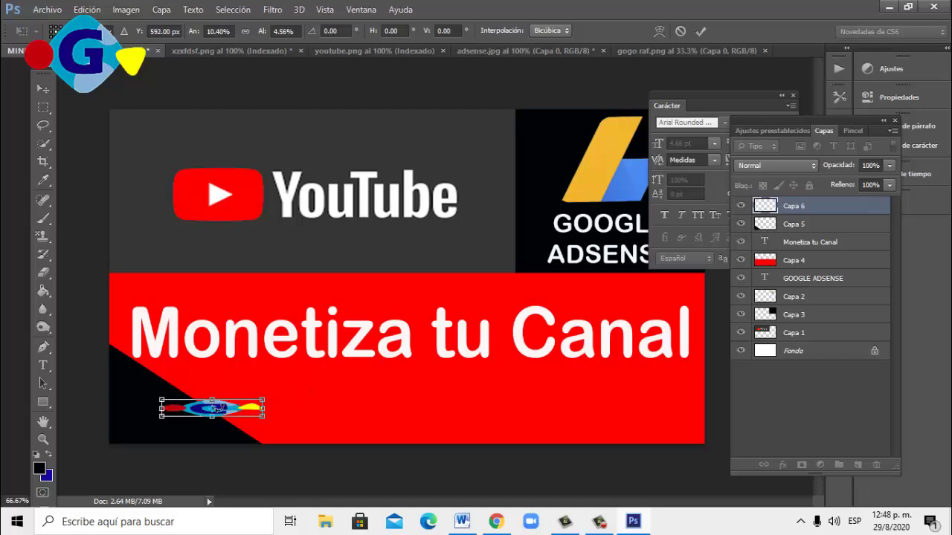
key(ctrl+z)
drag(213, 391, 185, 409)
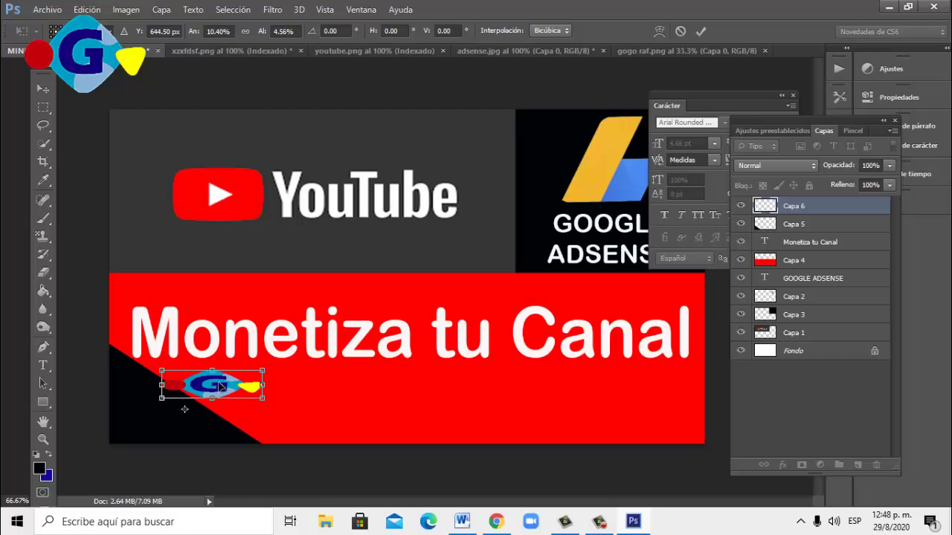
key(Return)
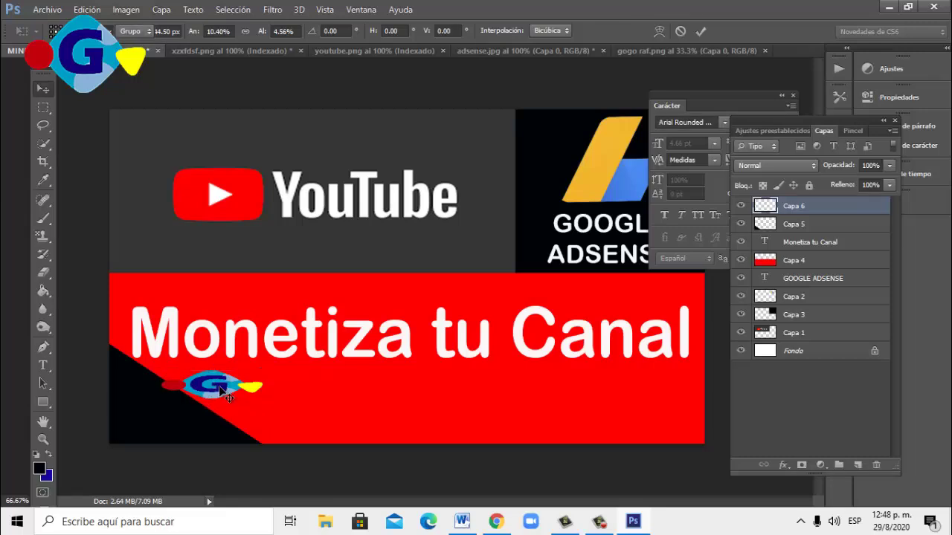
Move the G logo onto the black corner triangle and stretch its height to about 154.84% with Free Transform.
drag(209, 399, 177, 423)
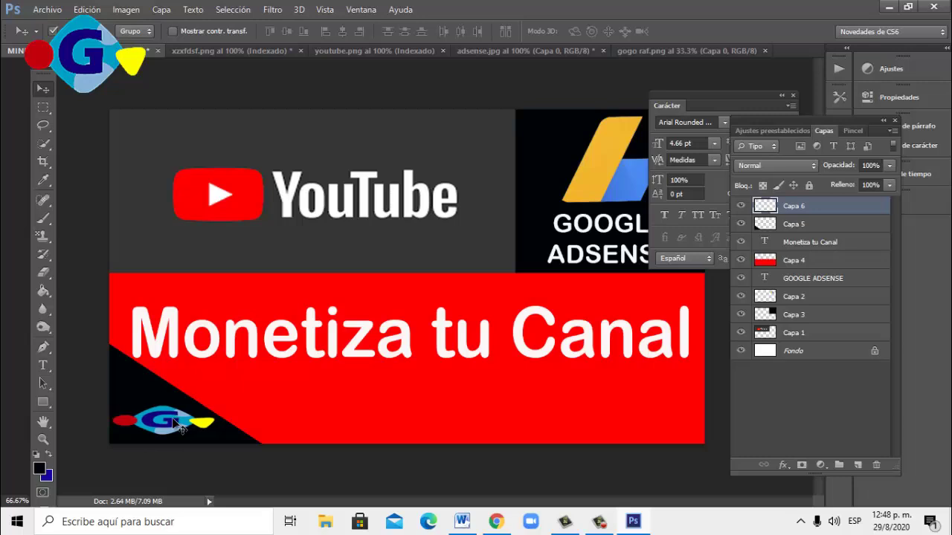
key(ctrl+t)
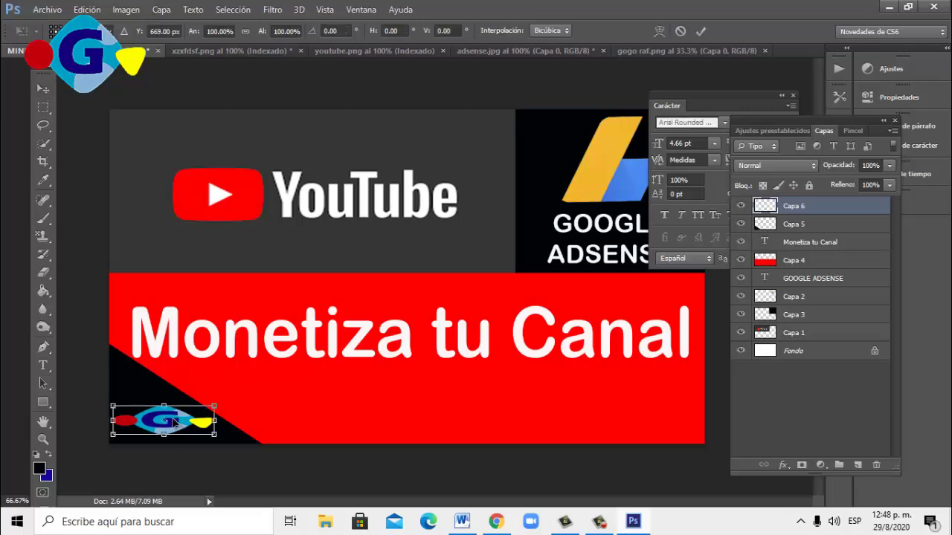
drag(164, 406, 165, 393)
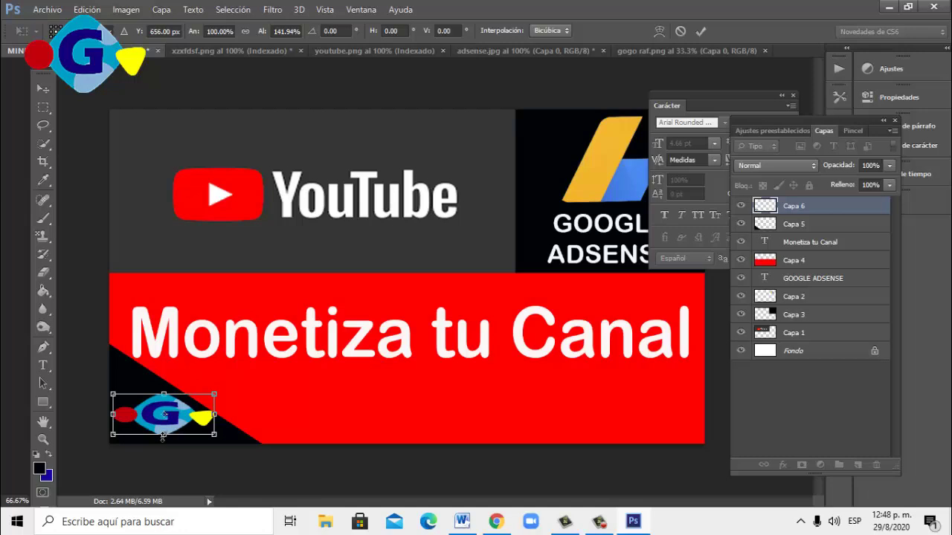
drag(163, 434, 163, 438)
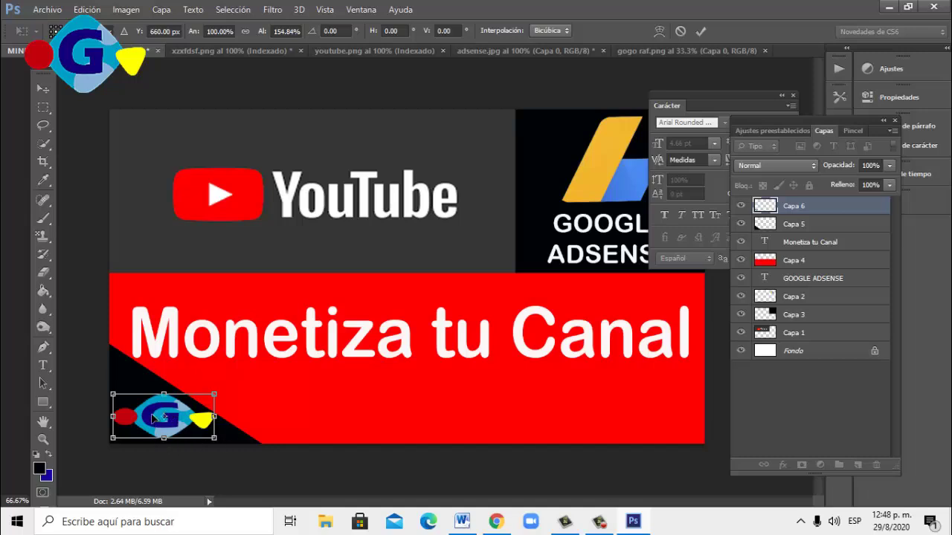
key(Return)
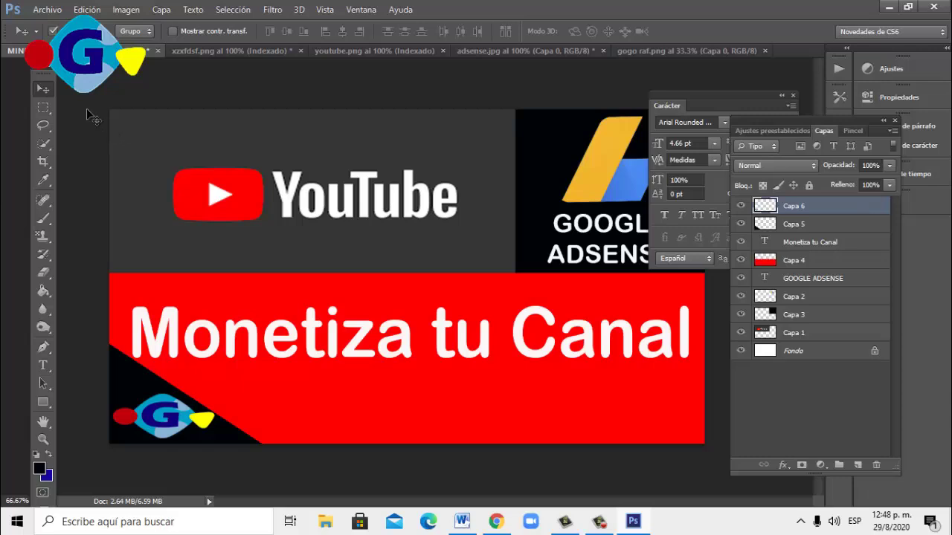
Save a JPEG copy as MINIATURA.jpg in the Marca folder with image quality 12.
click(50, 8)
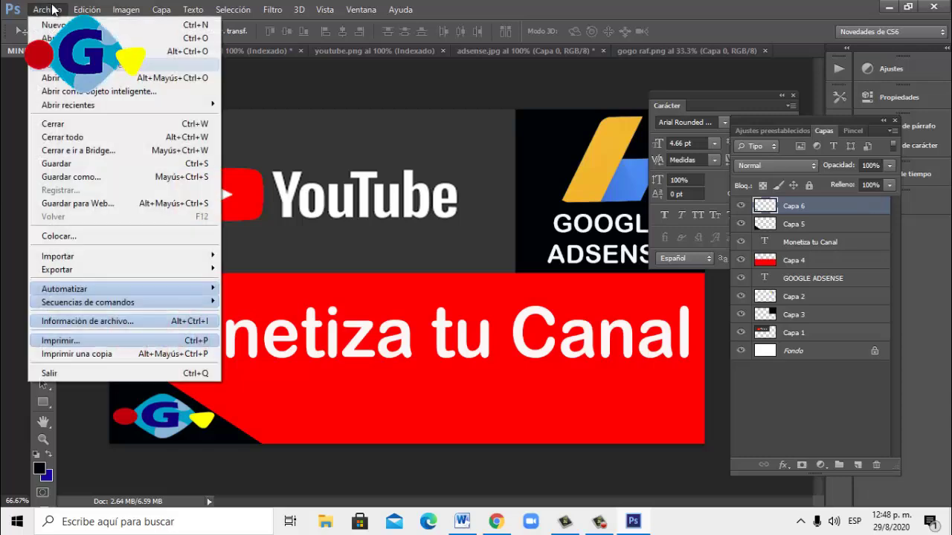
click(99, 177)
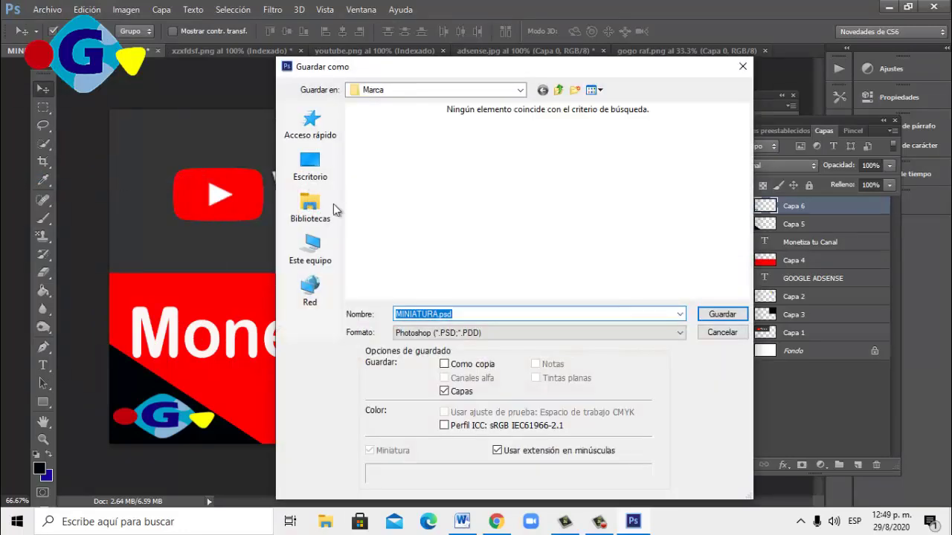
click(681, 337)
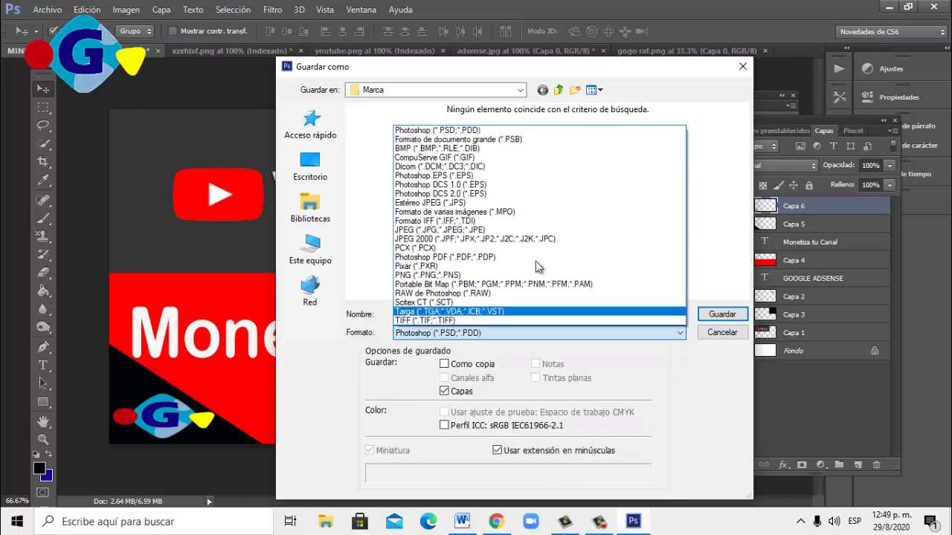
click(484, 231)
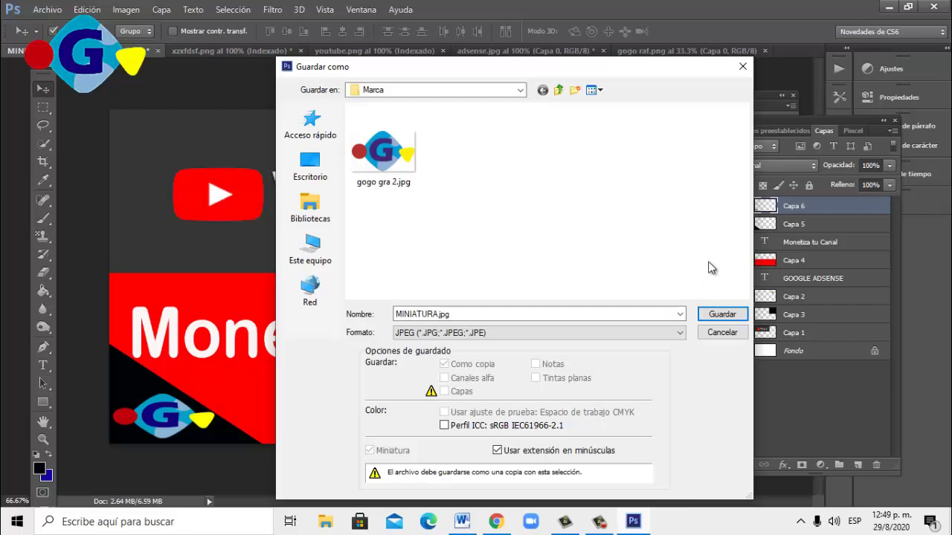
click(732, 318)
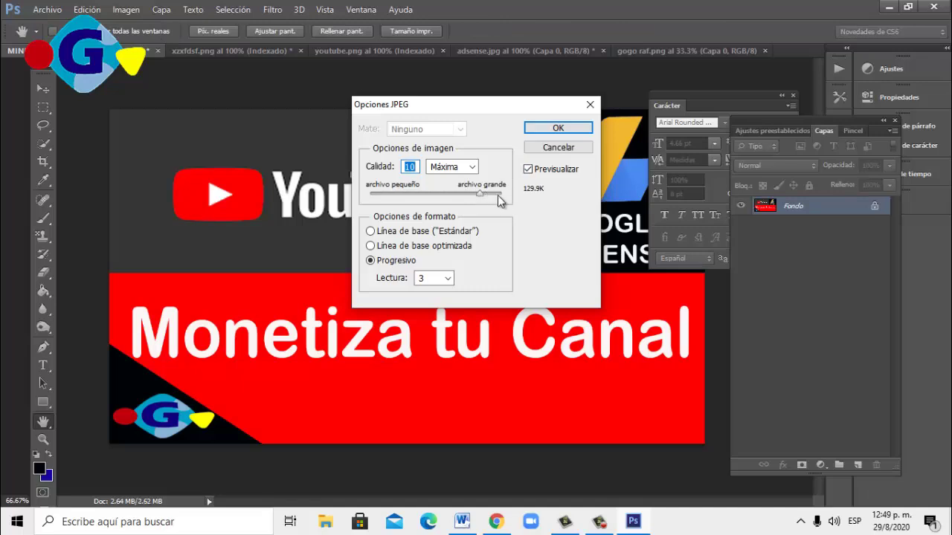
click(499, 195)
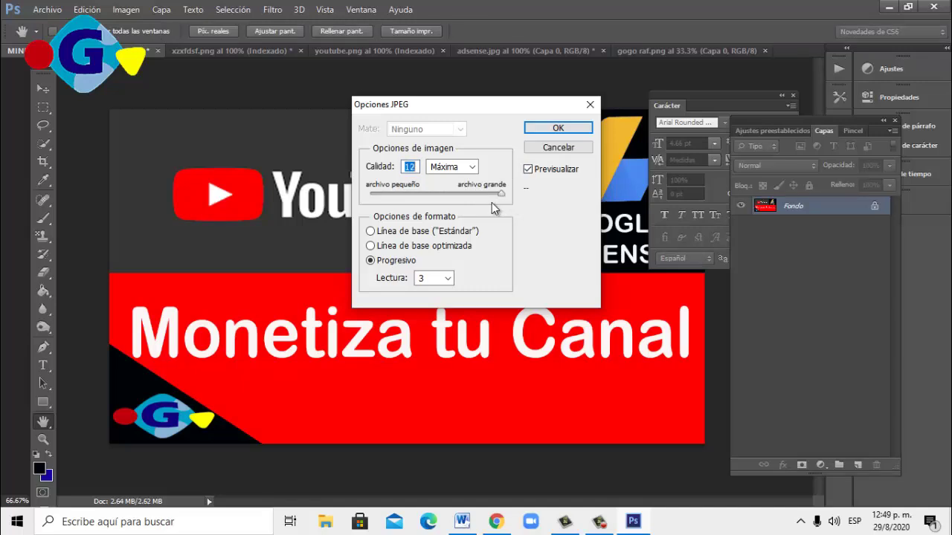
click(571, 130)
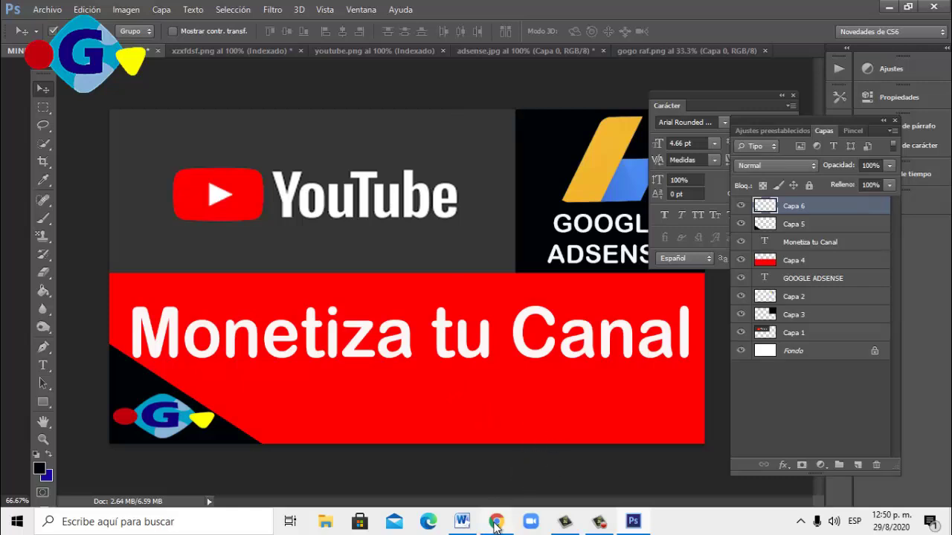
Switch to the Graf YouTube channel page in Chrome and open the channel customization.
mouse_move(496, 519)
click(502, 455)
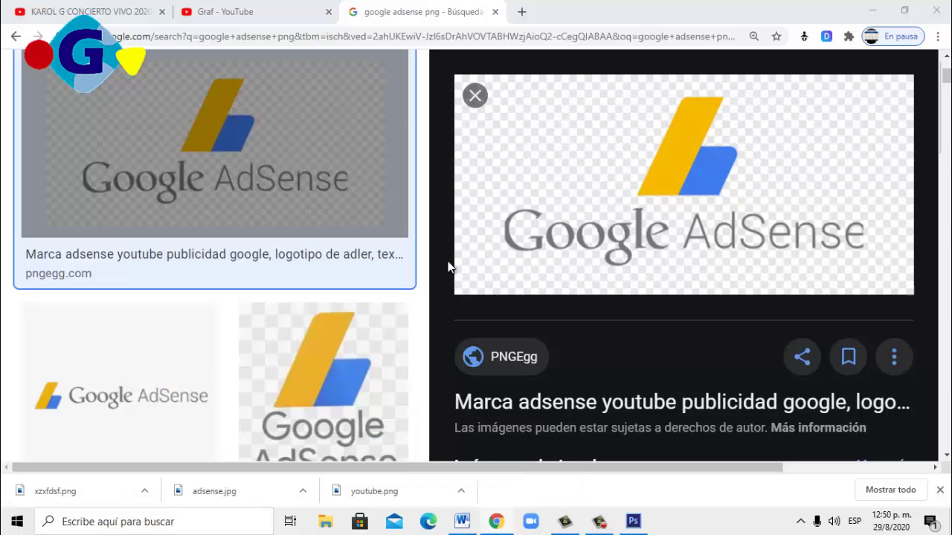
click(230, 9)
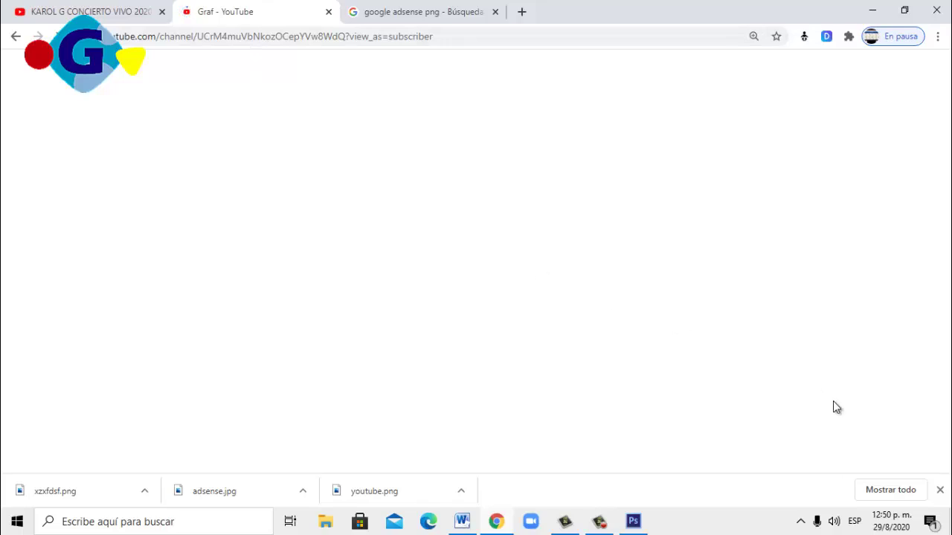
click(800, 522)
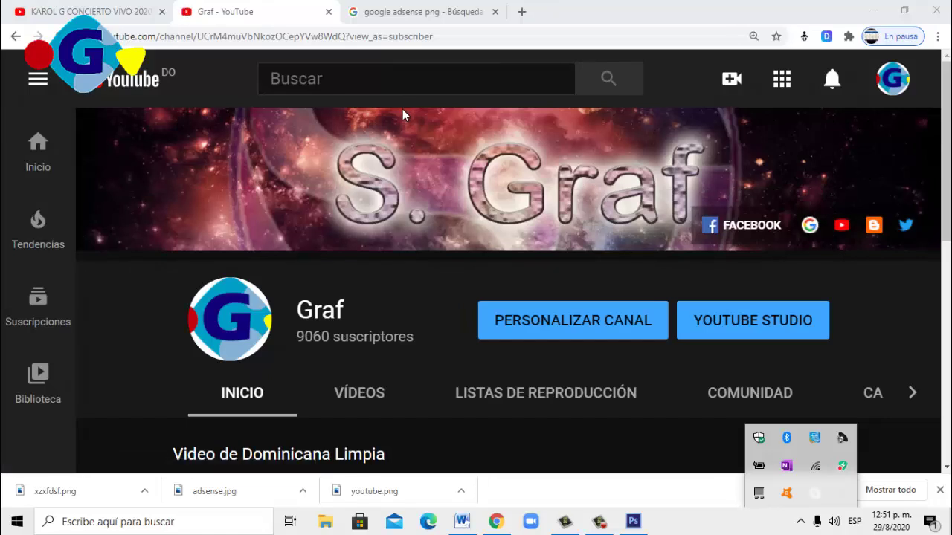
click(691, 521)
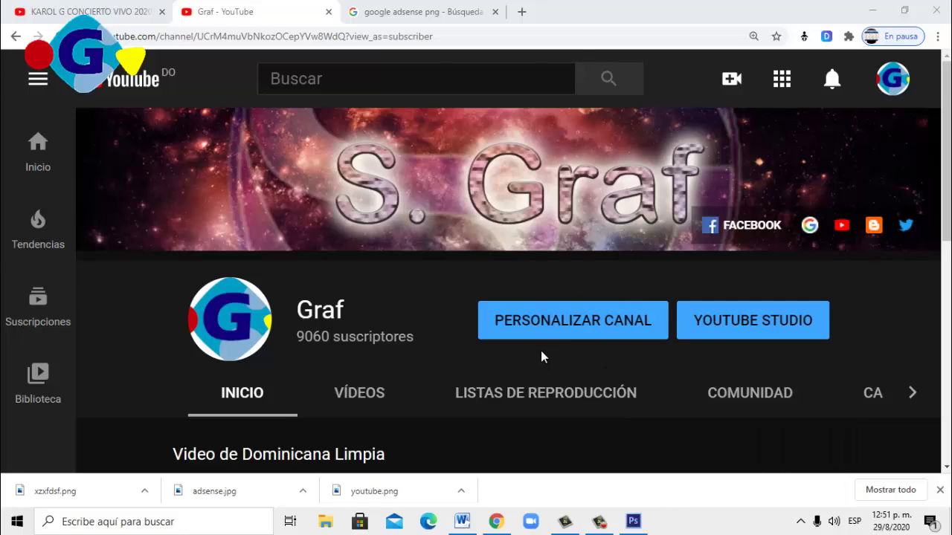
click(598, 329)
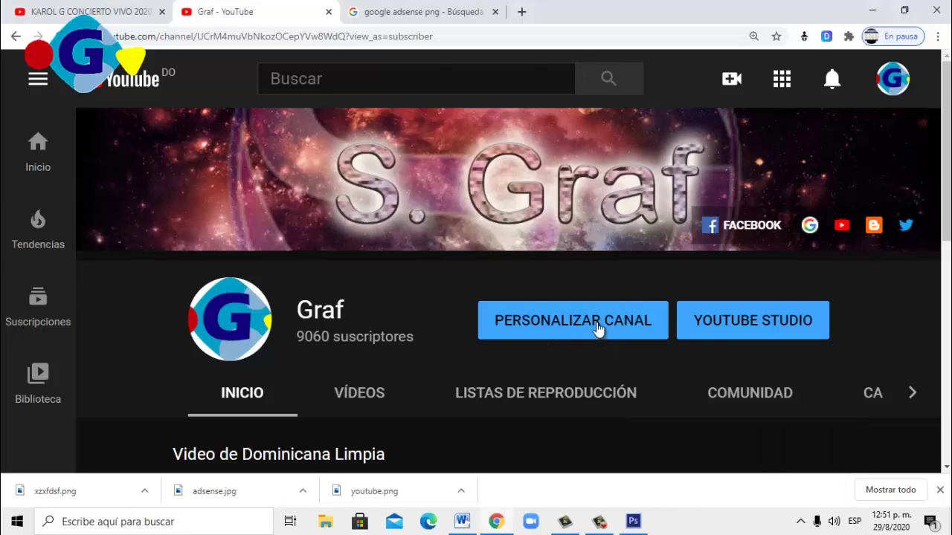
click(599, 330)
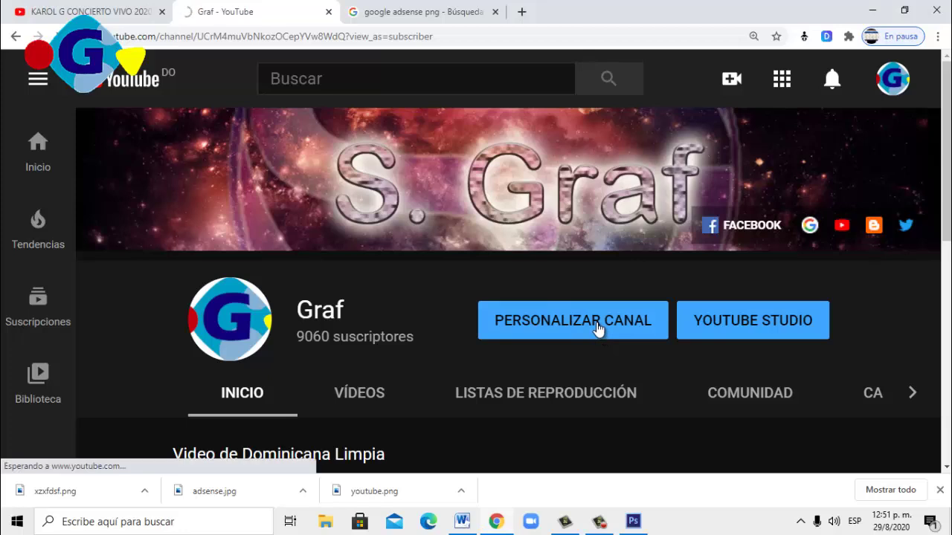